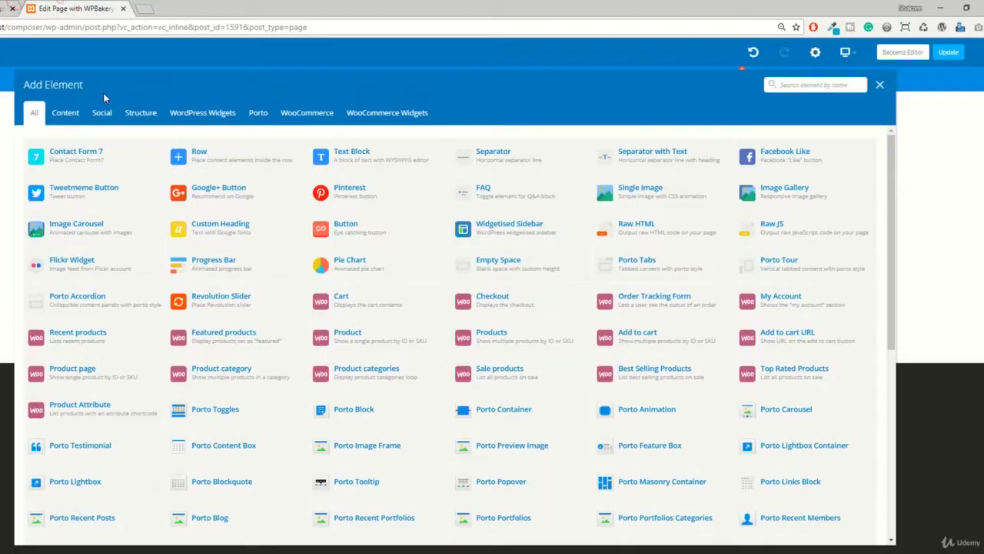
Dismiss the element picker and add a new row below the second row of heart icons.
{"action": "left_click", "coordinate": [879, 85]}
{"action": "scroll", "coordinate": [510, 287], "scroll_direction": "up", "scroll_amount": 2}
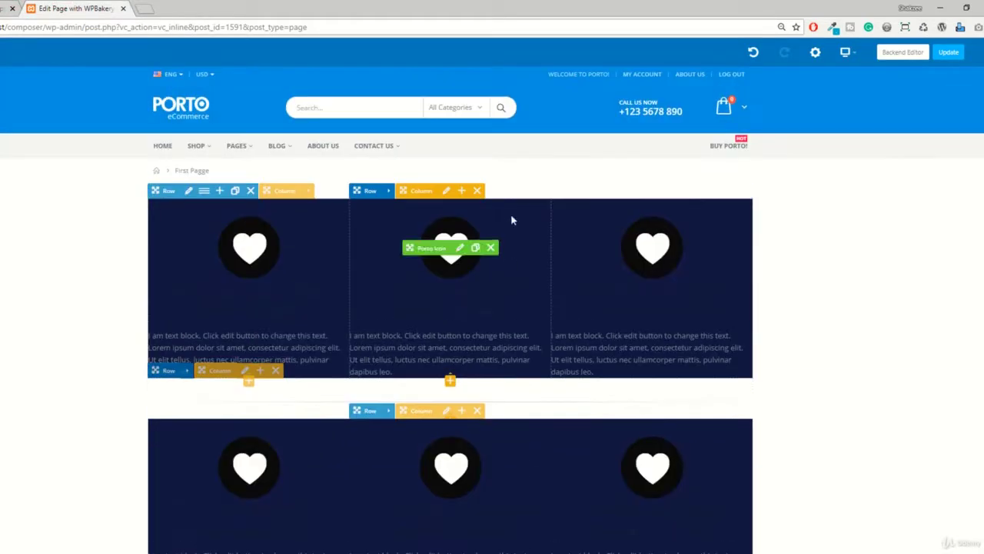
{"action": "scroll", "coordinate": [452, 361], "scroll_direction": "down", "scroll_amount": 2}
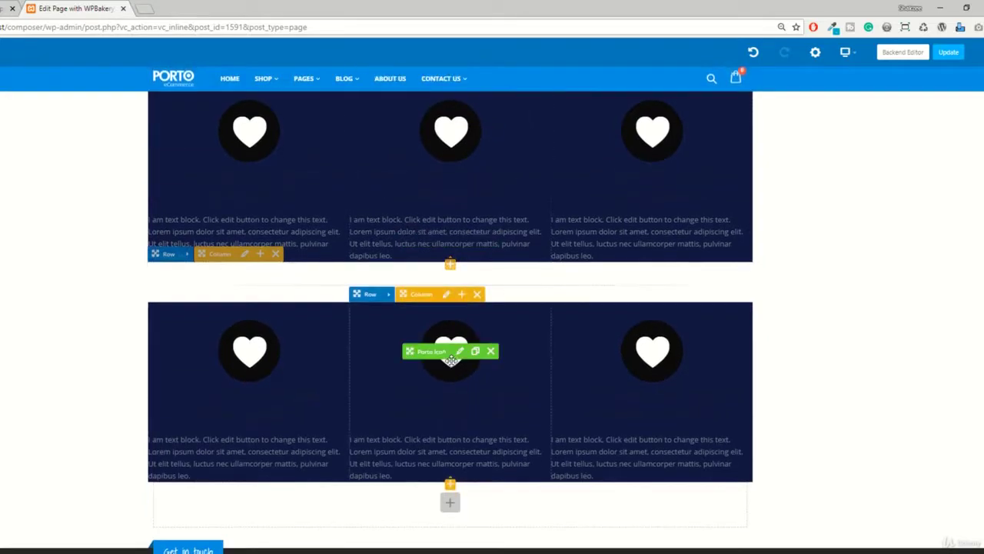
{"action": "scroll", "coordinate": [454, 366], "scroll_direction": "down", "scroll_amount": 2}
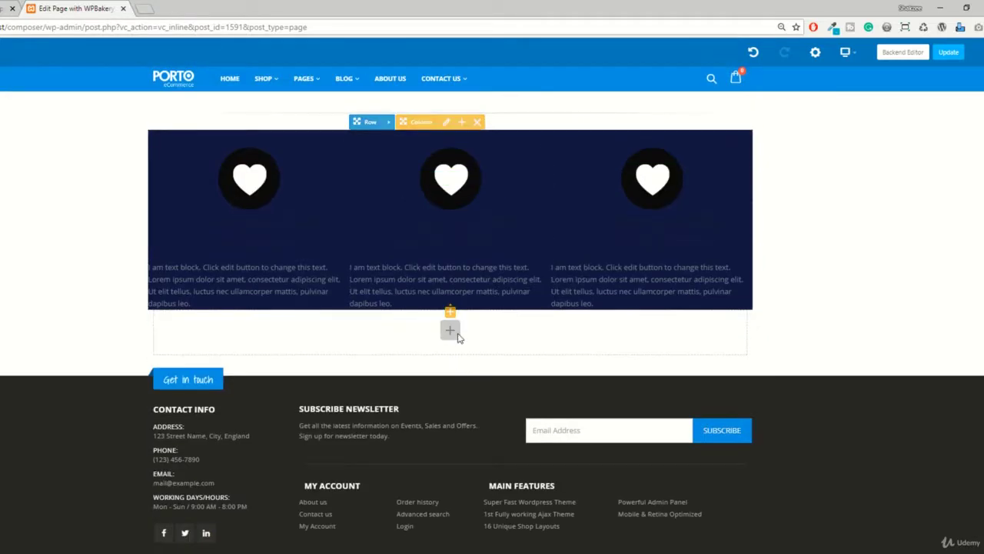
{"action": "scroll", "coordinate": [424, 321], "scroll_direction": "up", "scroll_amount": 2}
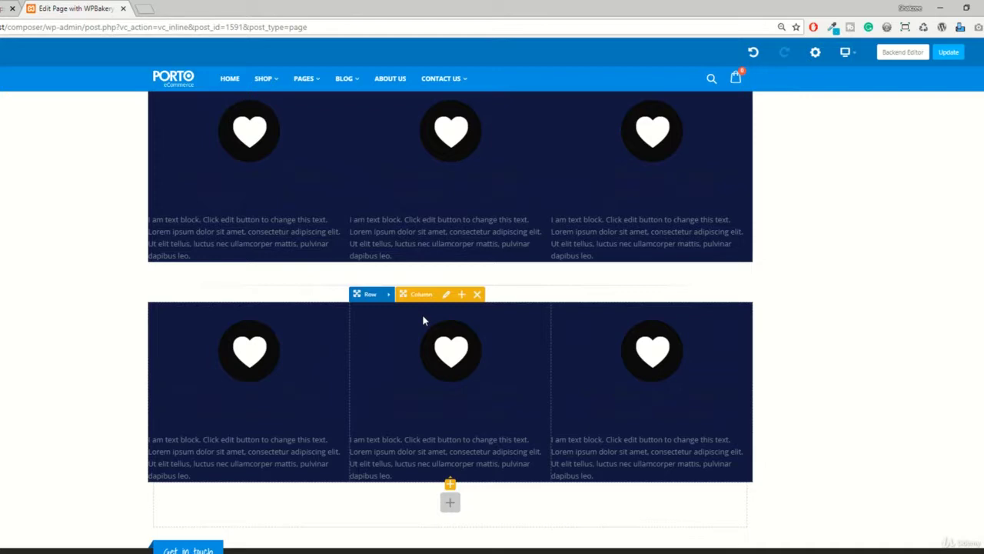
{"action": "left_click", "coordinate": [454, 498]}
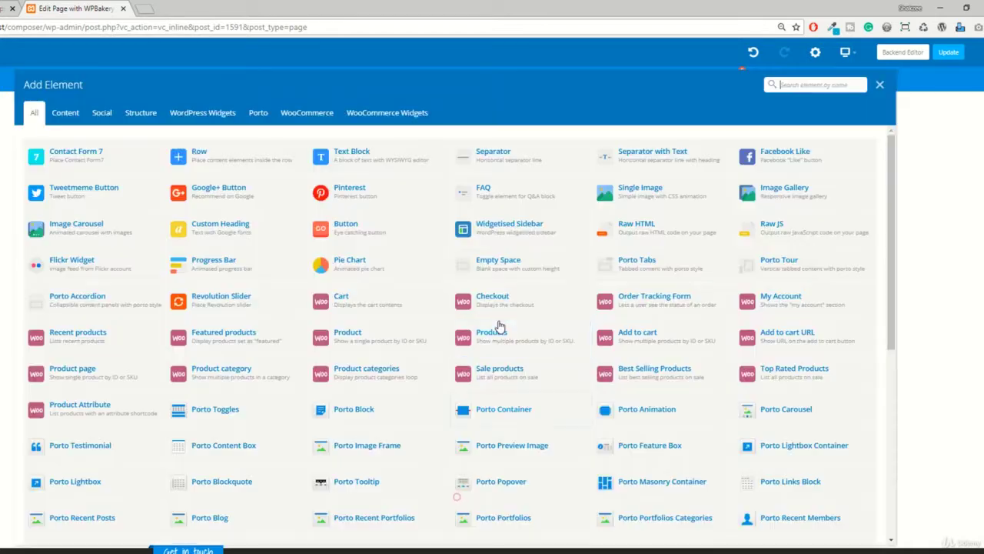
{"action": "left_click", "coordinate": [215, 157]}
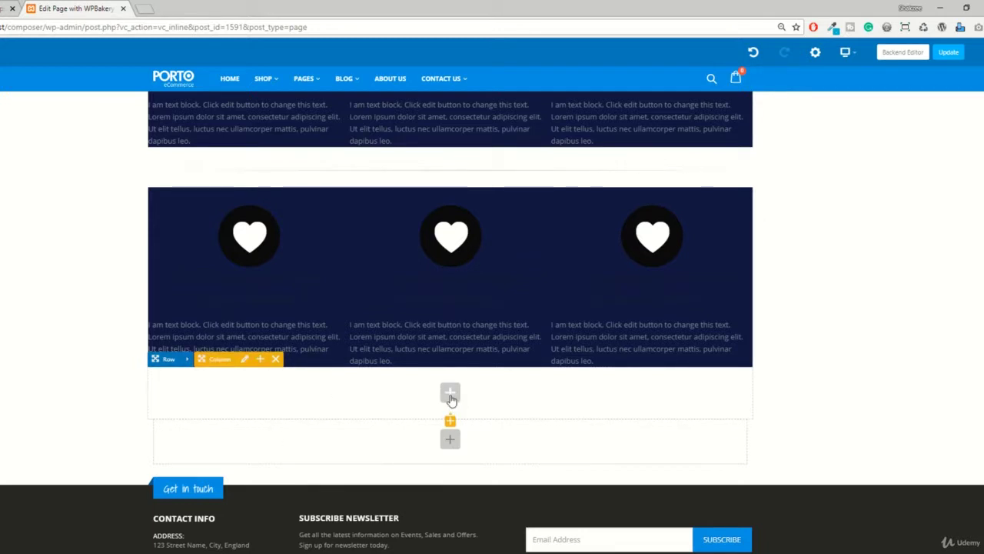
Insert a Separator element into the new empty row below the second icon row.
{"action": "scroll", "coordinate": [451, 398], "scroll_direction": "up", "scroll_amount": 3}
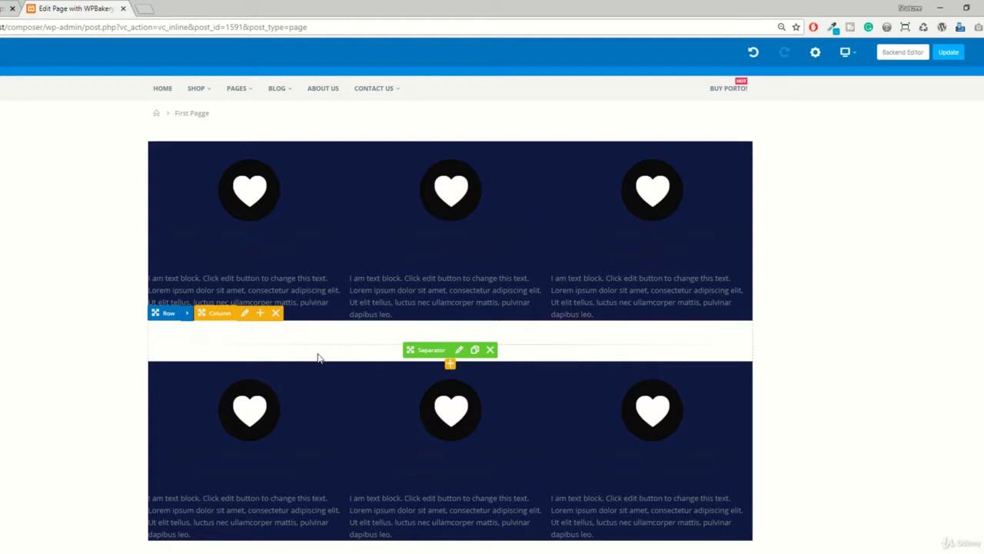
{"action": "scroll", "coordinate": [319, 358], "scroll_direction": "down", "scroll_amount": 3}
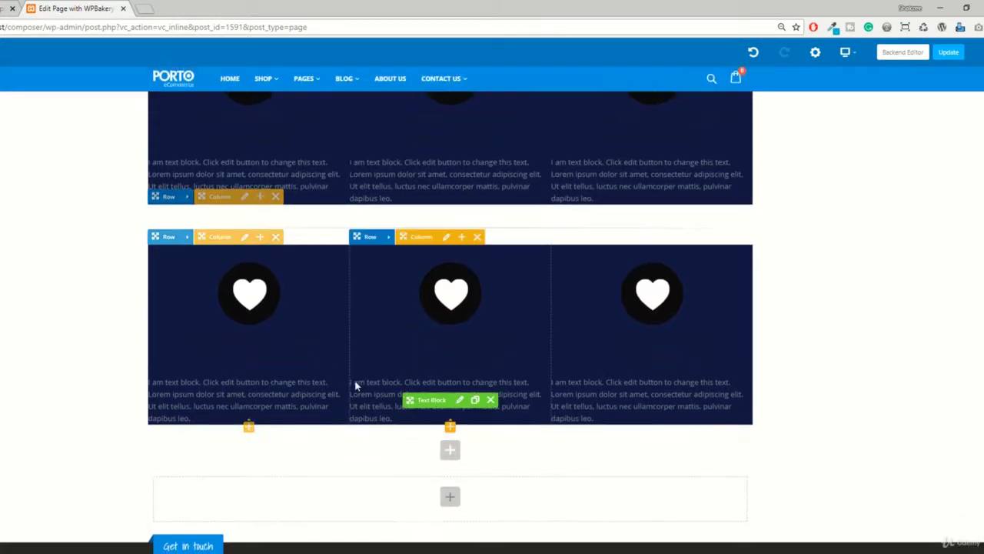
{"action": "left_click", "coordinate": [450, 451]}
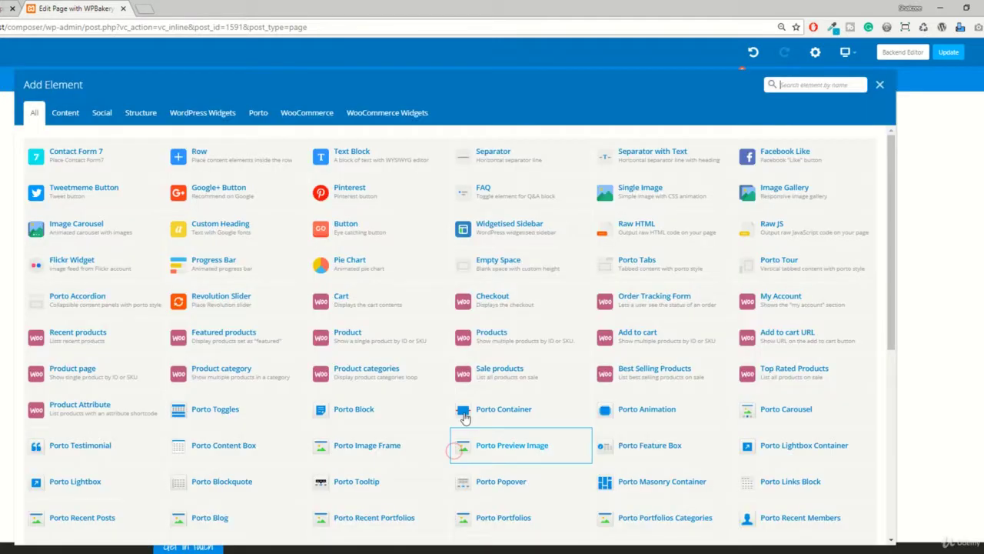
{"action": "left_click", "coordinate": [496, 163]}
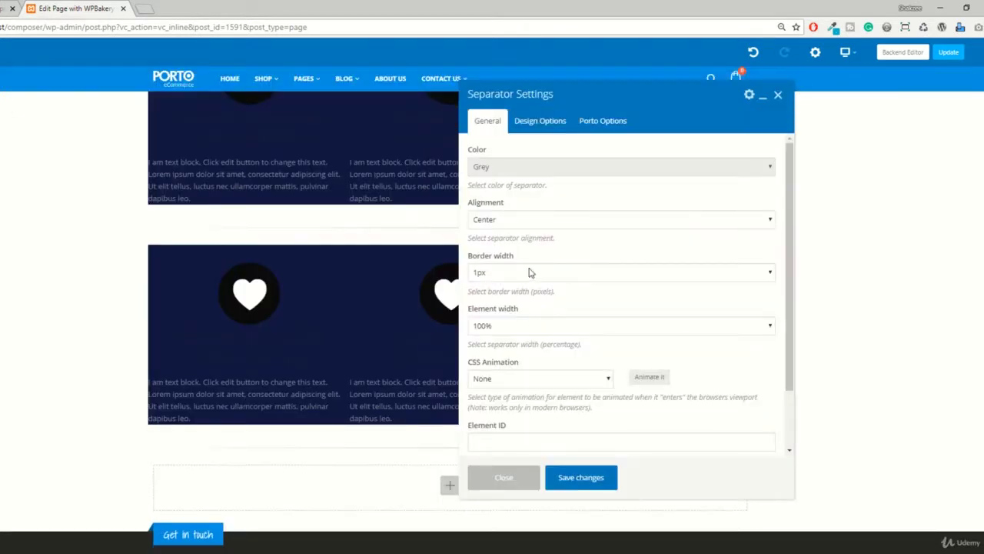
Keep the separator's alignment at Center, set its color to Vista Blue and save the changes.
{"action": "left_click", "coordinate": [504, 221]}
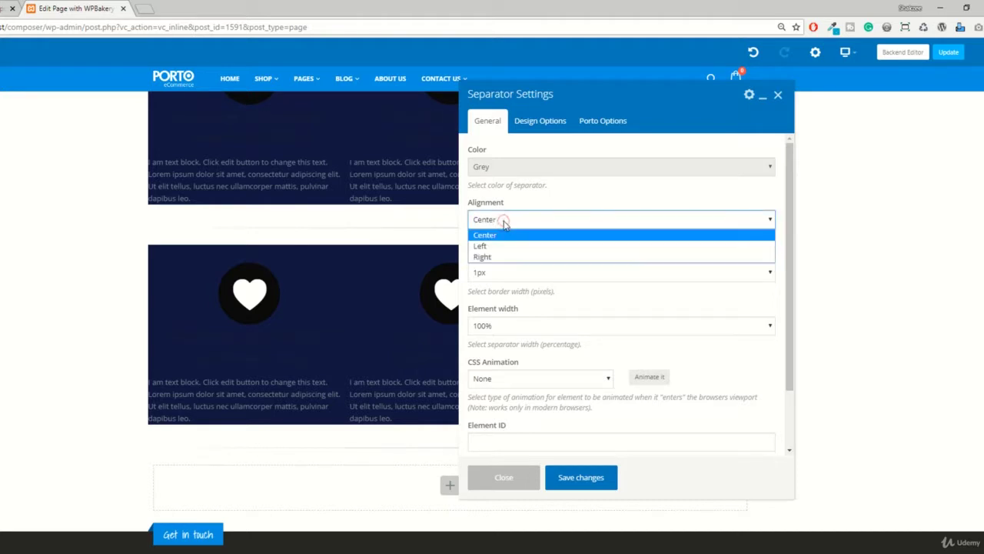
{"action": "left_click", "coordinate": [498, 236]}
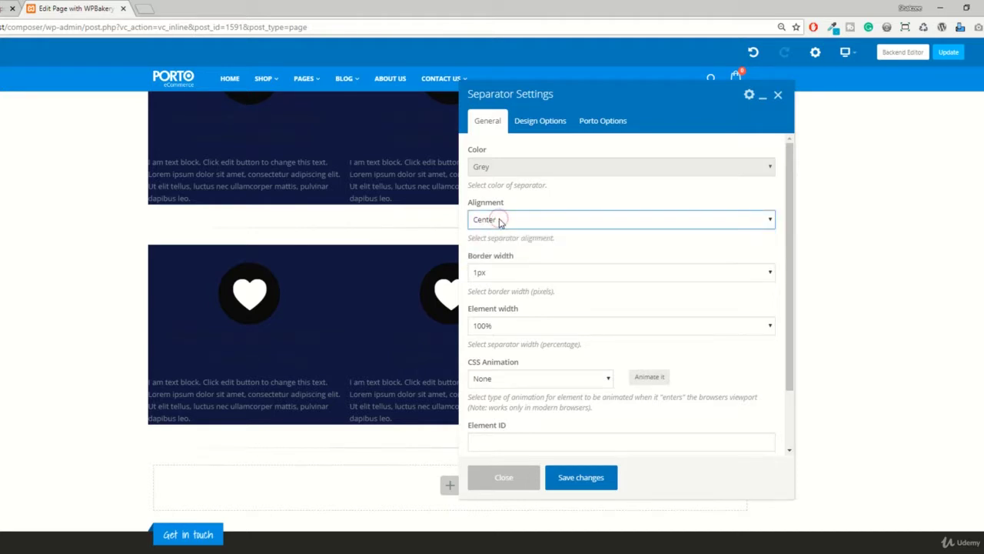
{"action": "left_click", "coordinate": [499, 170]}
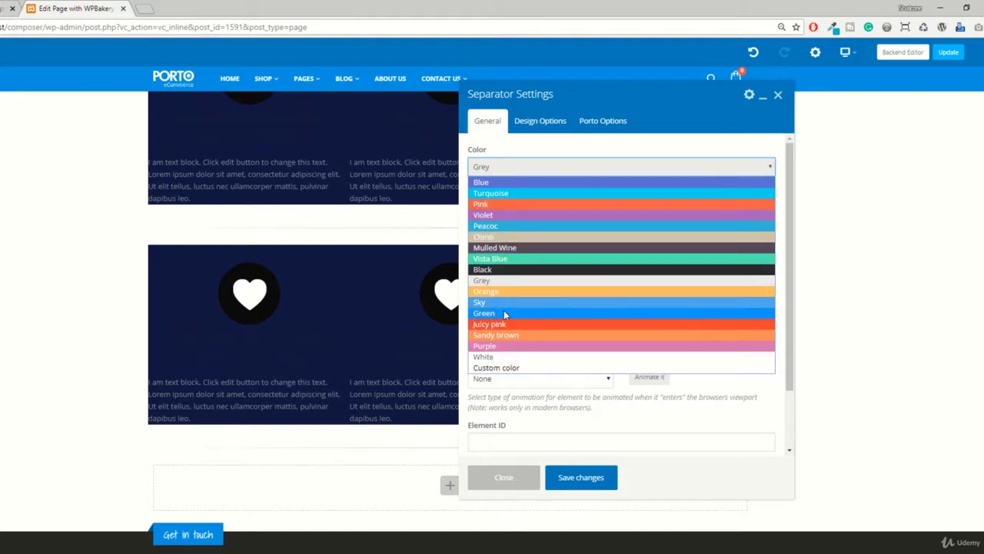
{"action": "left_click", "coordinate": [491, 261]}
{"action": "left_click", "coordinate": [580, 473]}
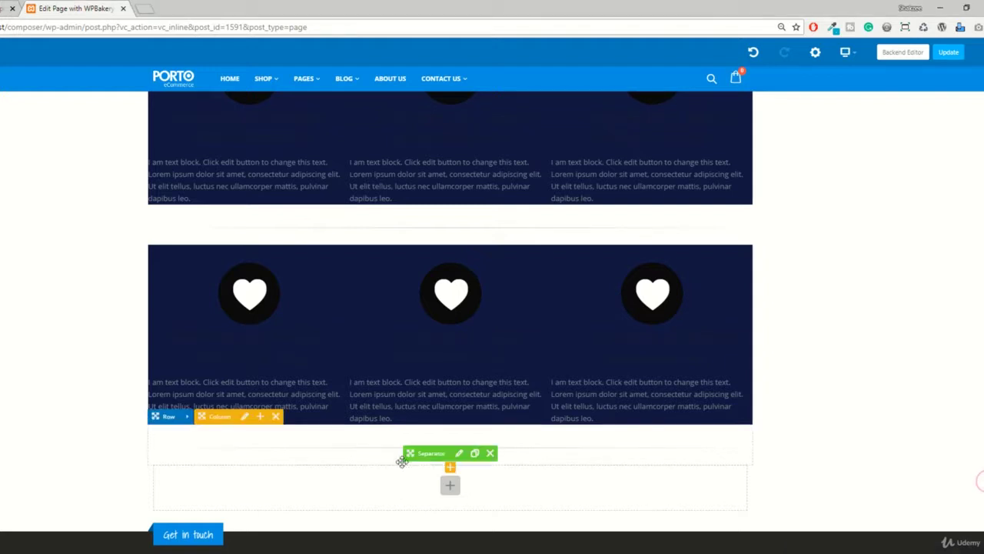
Reopen the new separator's settings, set its color to Purple and save.
{"action": "left_click", "coordinate": [459, 453]}
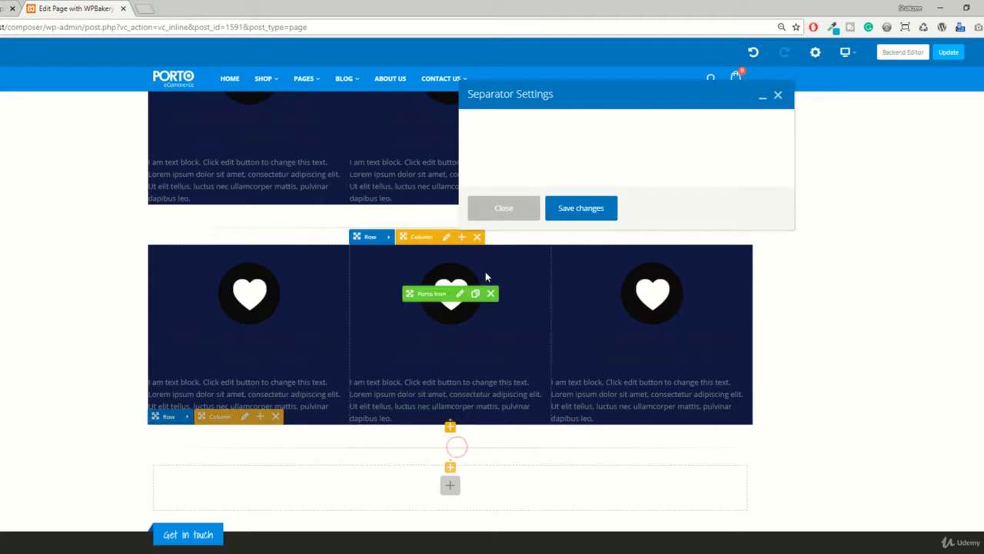
{"action": "left_click", "coordinate": [523, 173]}
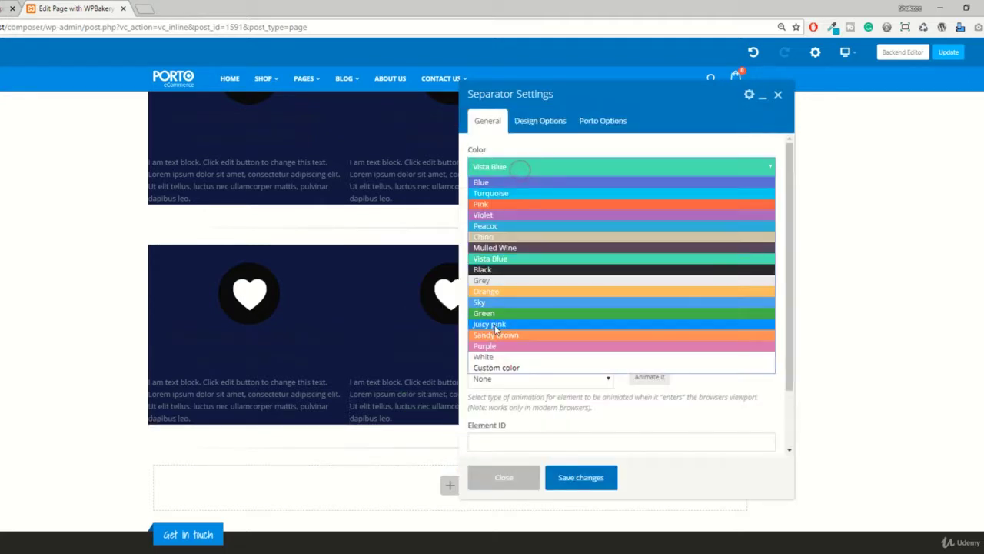
{"action": "left_click", "coordinate": [506, 346]}
{"action": "left_click", "coordinate": [581, 482]}
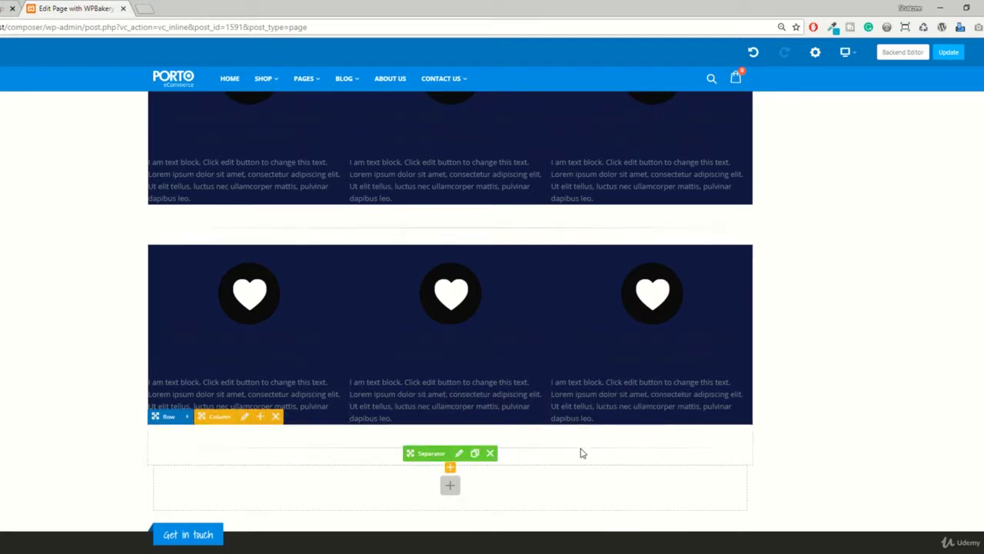
Set the new separator's border width to 10px and save the changes.
{"action": "left_click", "coordinate": [459, 453]}
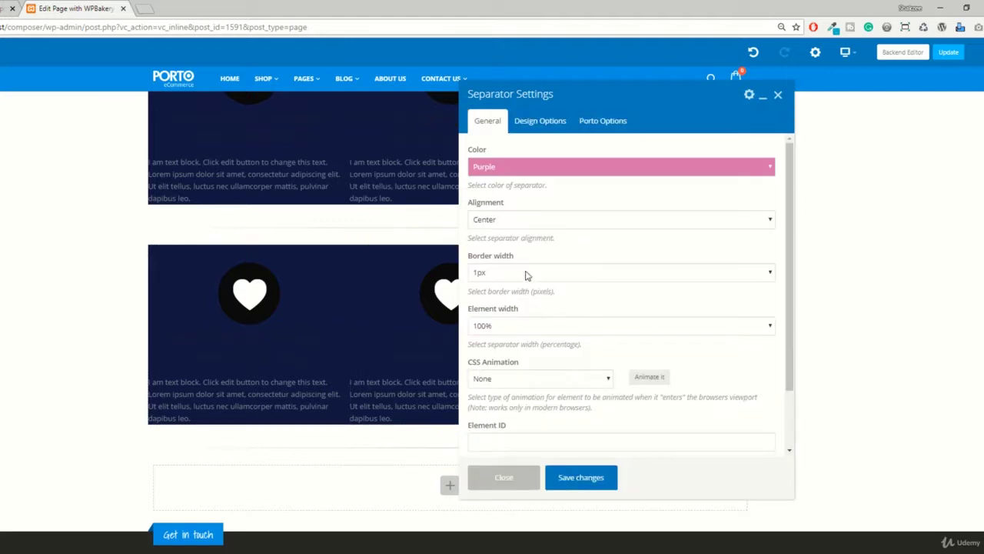
{"action": "scroll", "coordinate": [507, 324], "scroll_direction": "down", "scroll_amount": 1}
{"action": "scroll", "coordinate": [506, 325], "scroll_direction": "up", "scroll_amount": 1}
{"action": "left_click", "coordinate": [496, 277]}
{"action": "left_click", "coordinate": [492, 273]}
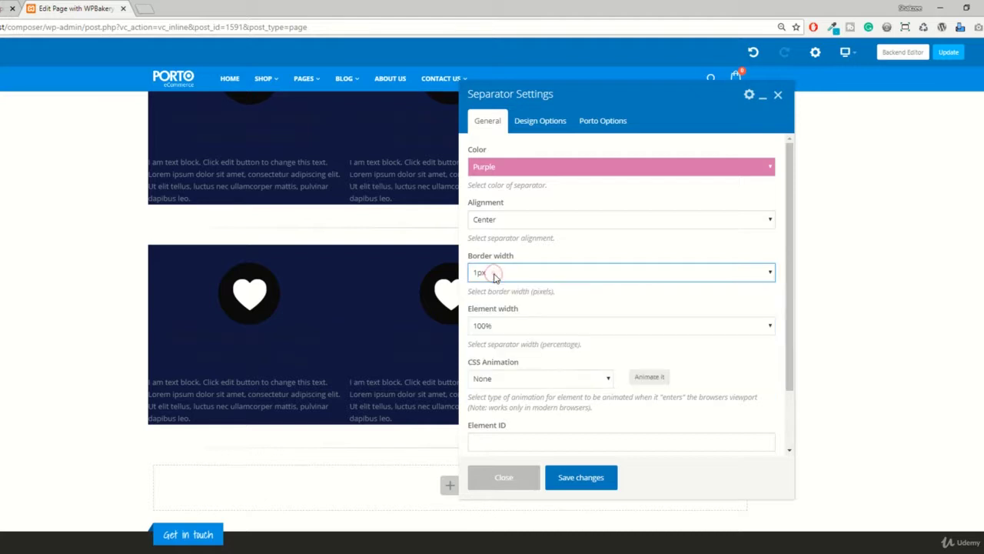
{"action": "left_click", "coordinate": [495, 273]}
{"action": "left_click", "coordinate": [484, 387]}
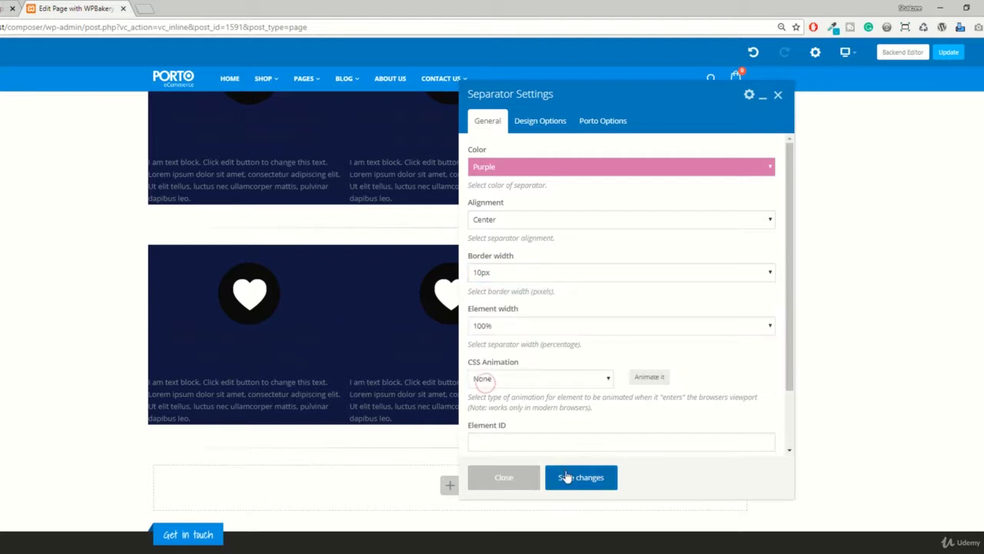
{"action": "left_click", "coordinate": [567, 477]}
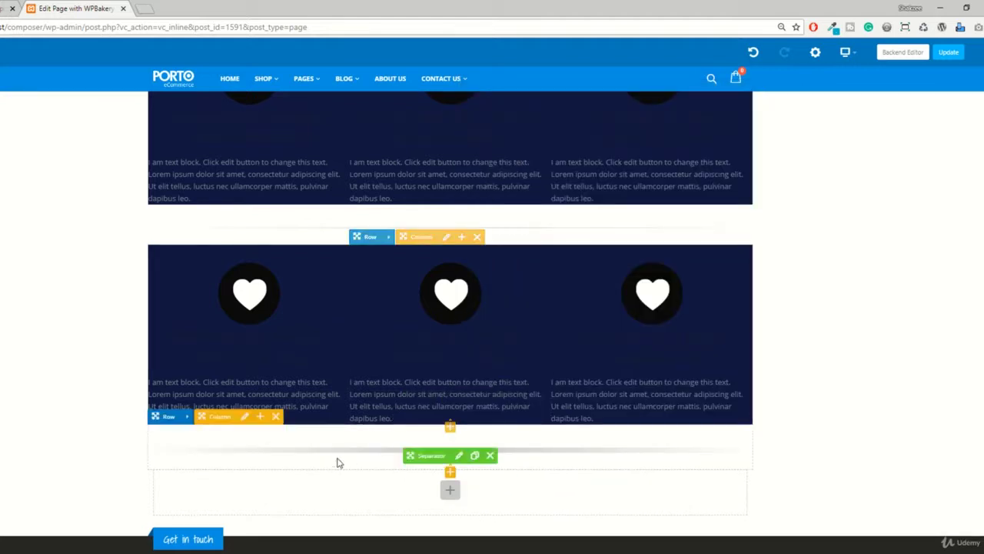
Apply the bounceIn CSS animation to the new separator, save and close its settings.
{"action": "left_click", "coordinate": [459, 455]}
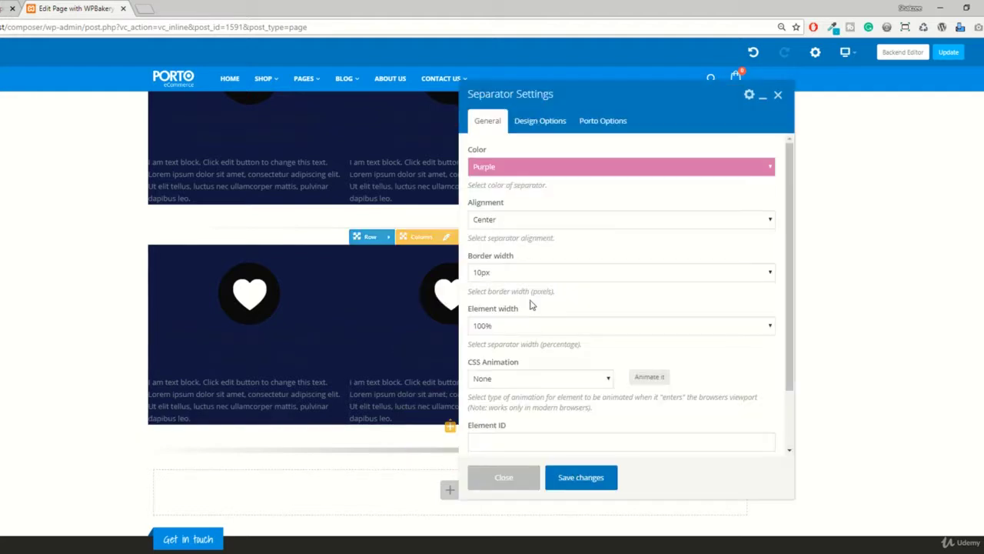
{"action": "scroll", "coordinate": [602, 330], "scroll_direction": "down", "scroll_amount": 1}
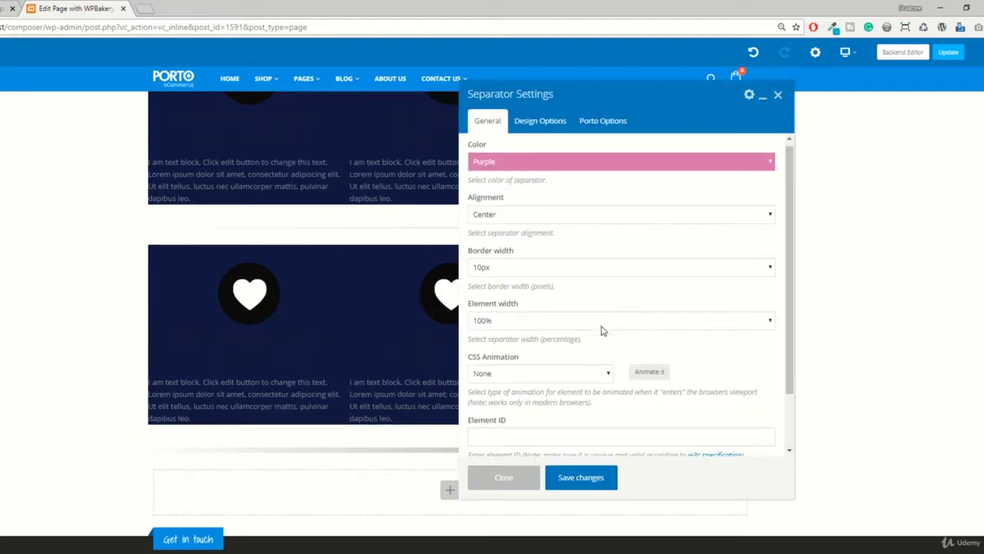
{"action": "left_click", "coordinate": [508, 320]}
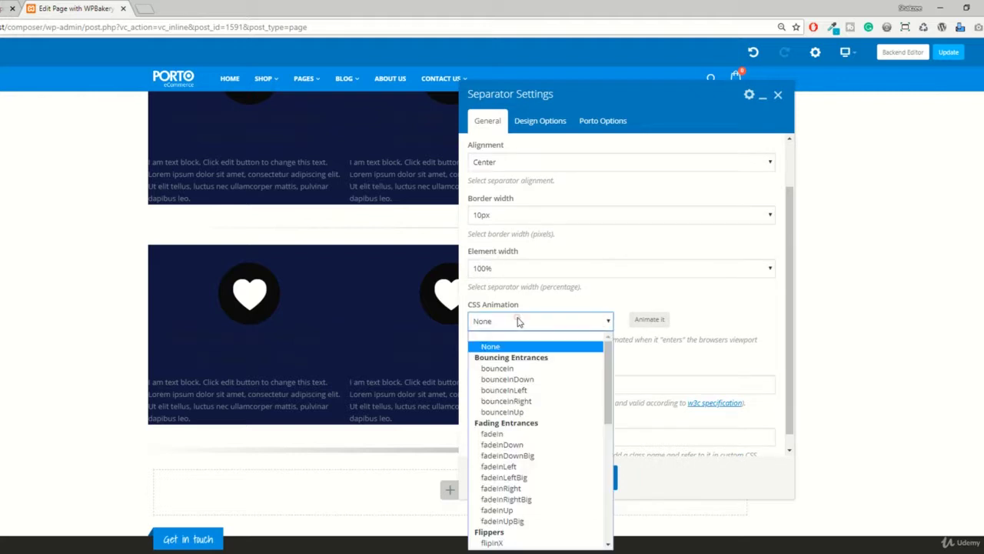
{"action": "left_click", "coordinate": [509, 373]}
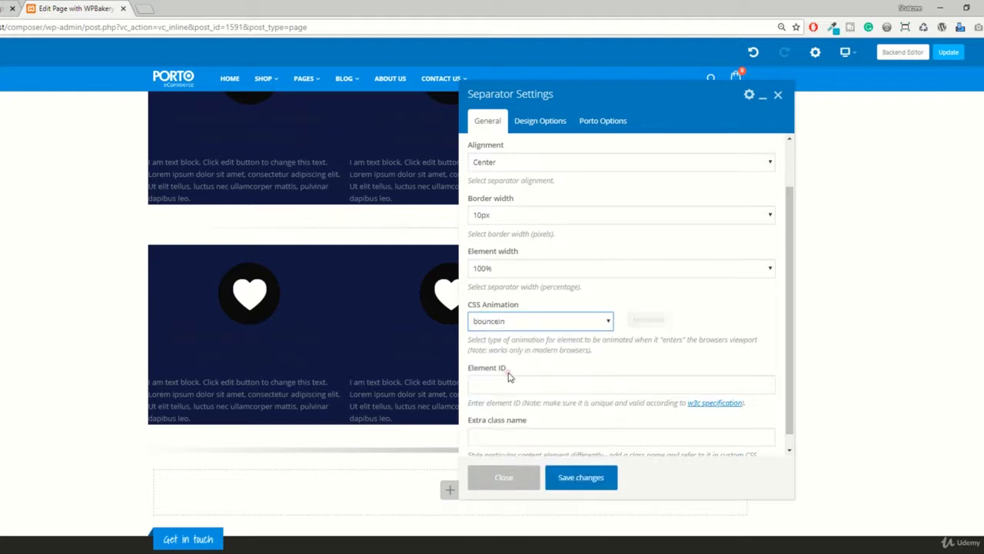
{"action": "left_click", "coordinate": [576, 475]}
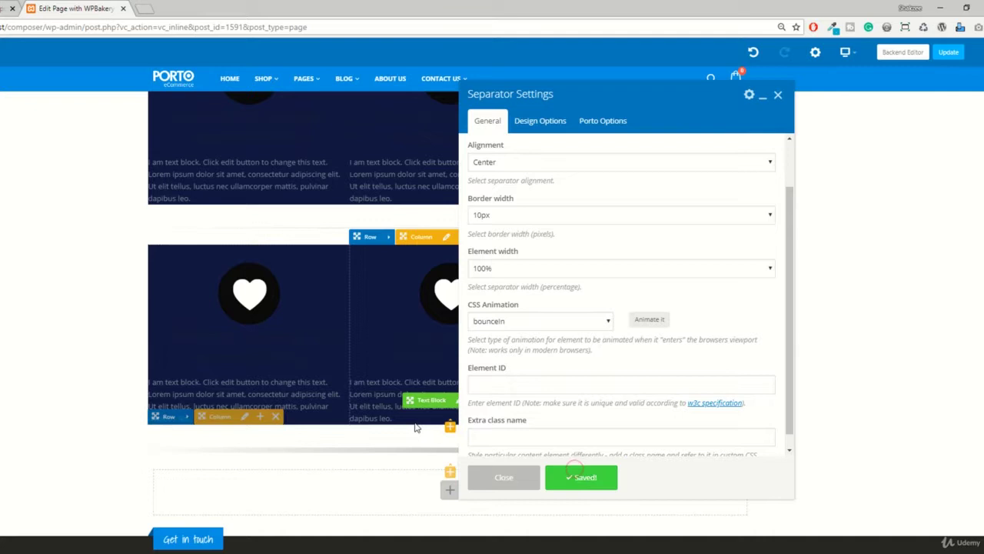
{"action": "left_click", "coordinate": [509, 478]}
Reopen the separator's settings and set its CSS animation back to None.
{"action": "left_click", "coordinate": [458, 455]}
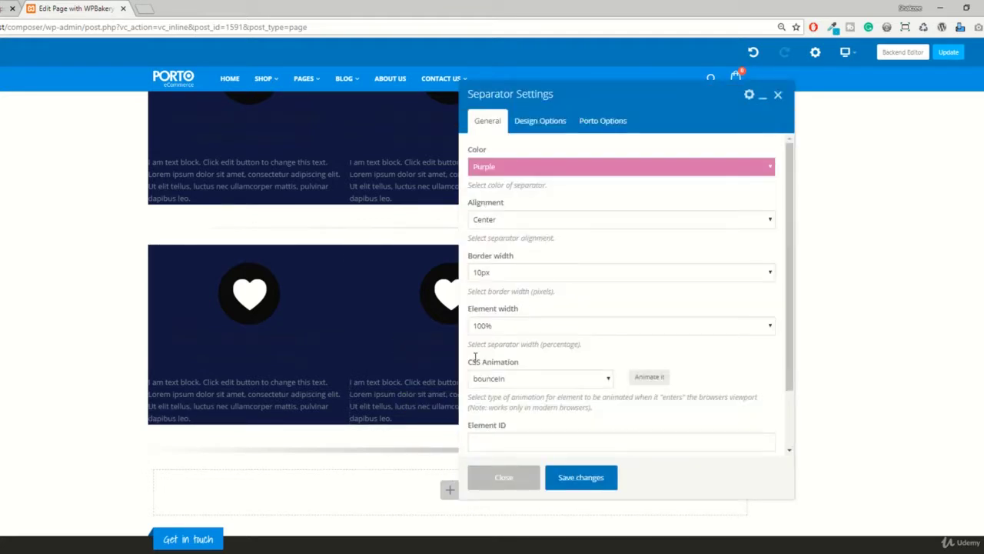
{"action": "scroll", "coordinate": [508, 354], "scroll_direction": "down", "scroll_amount": 2}
{"action": "left_click", "coordinate": [512, 321]}
{"action": "left_click", "coordinate": [498, 346]}
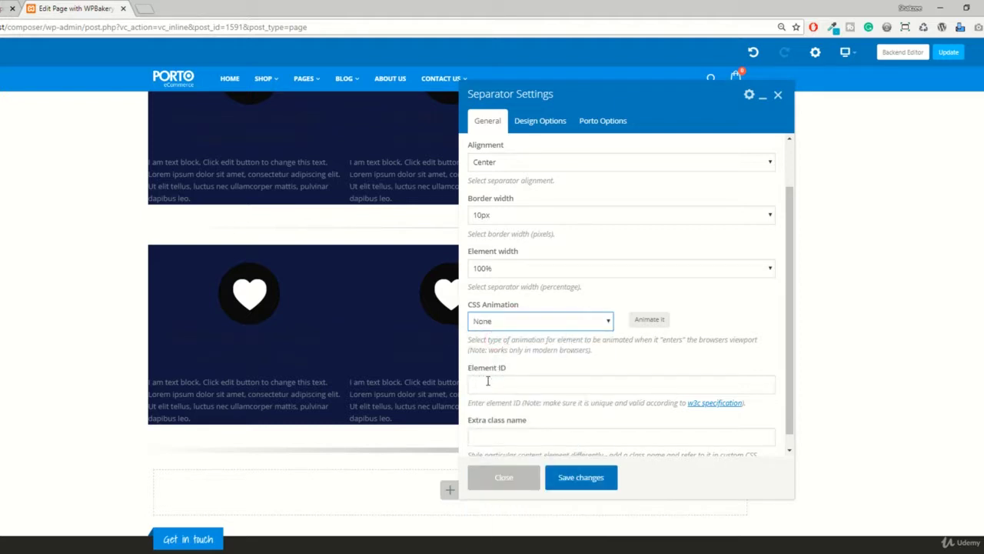
Examine the separator's extra class name field and its design options for background color, border color and border radius.
{"action": "left_click", "coordinate": [503, 435]}
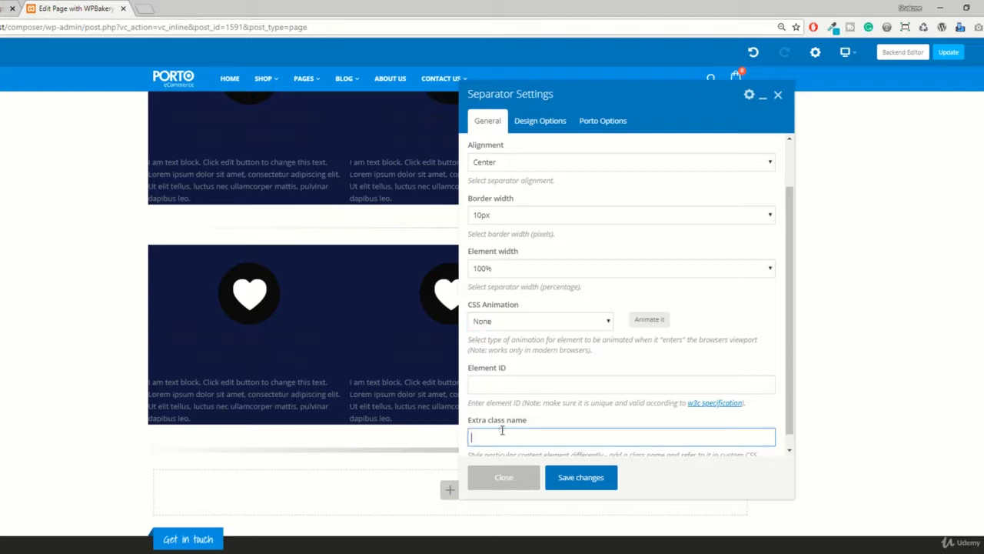
{"action": "scroll", "coordinate": [507, 424], "scroll_direction": "up", "scroll_amount": 2}
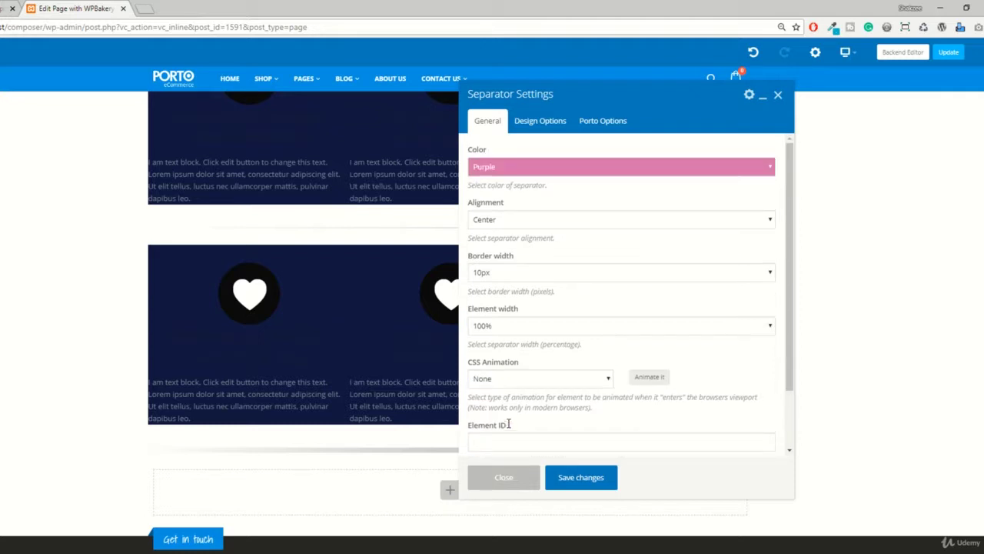
{"action": "left_click", "coordinate": [542, 130]}
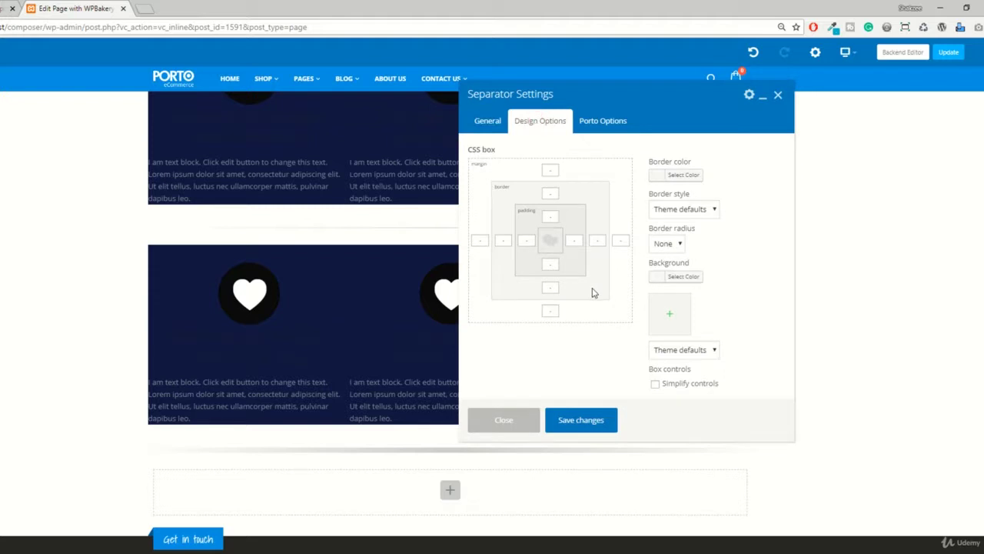
{"action": "left_click", "coordinate": [679, 282]}
{"action": "left_click", "coordinate": [747, 257]}
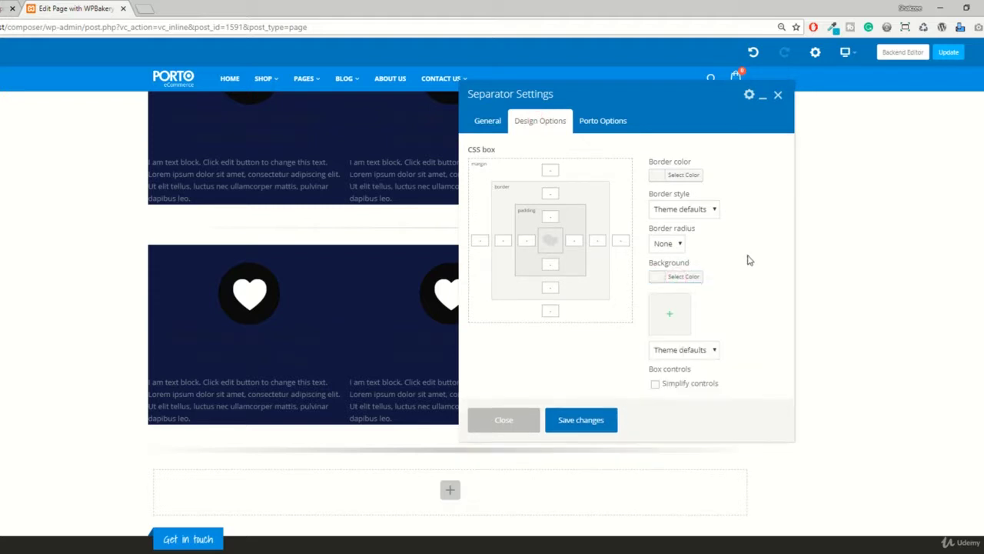
{"action": "left_click", "coordinate": [686, 176]}
{"action": "left_click", "coordinate": [747, 161]}
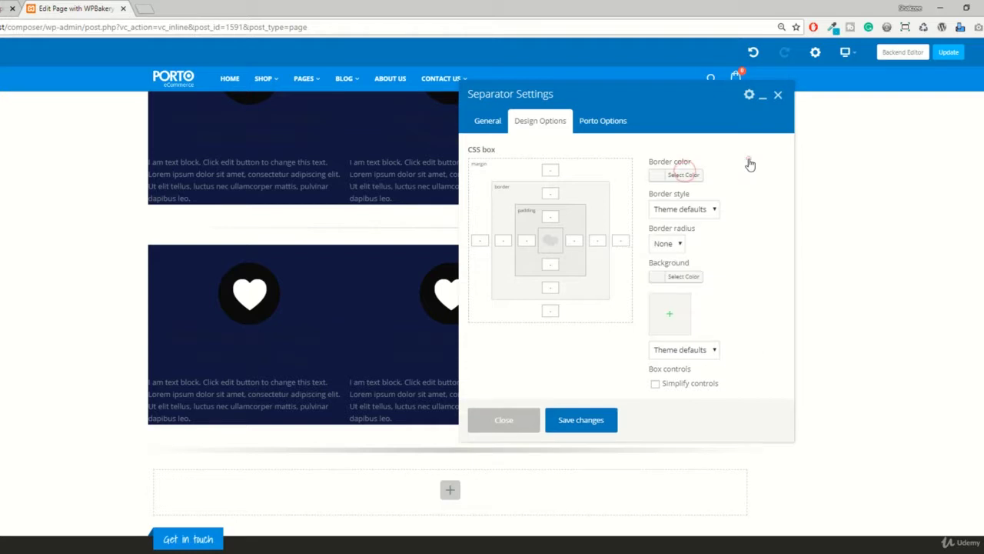
{"action": "left_click", "coordinate": [678, 244]}
{"action": "left_click", "coordinate": [669, 256]}
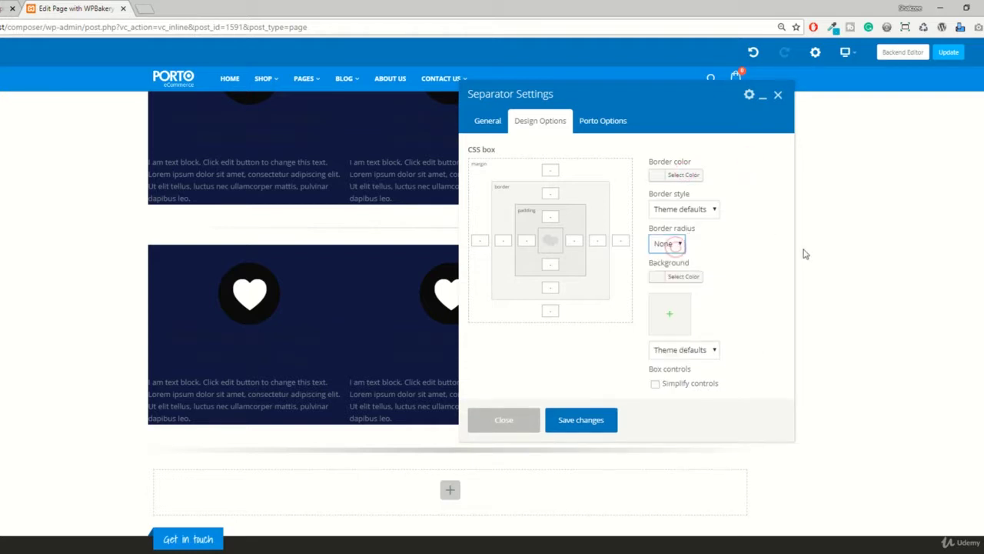
Examine the separator's Porto type and style options and its general settings, then save and close the settings.
{"action": "left_click", "coordinate": [605, 118]}
{"action": "left_click", "coordinate": [505, 169]}
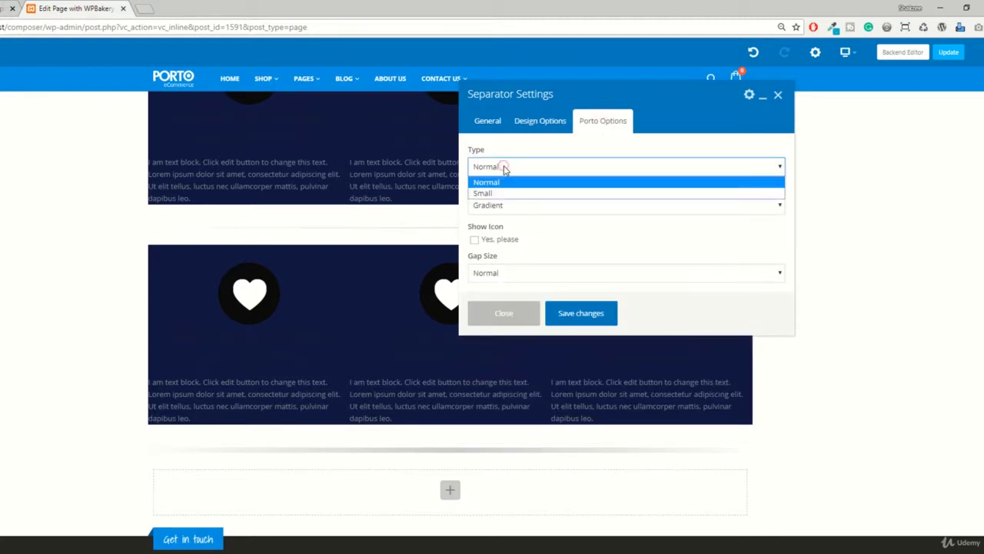
{"action": "left_click", "coordinate": [509, 149]}
{"action": "left_click", "coordinate": [496, 204]}
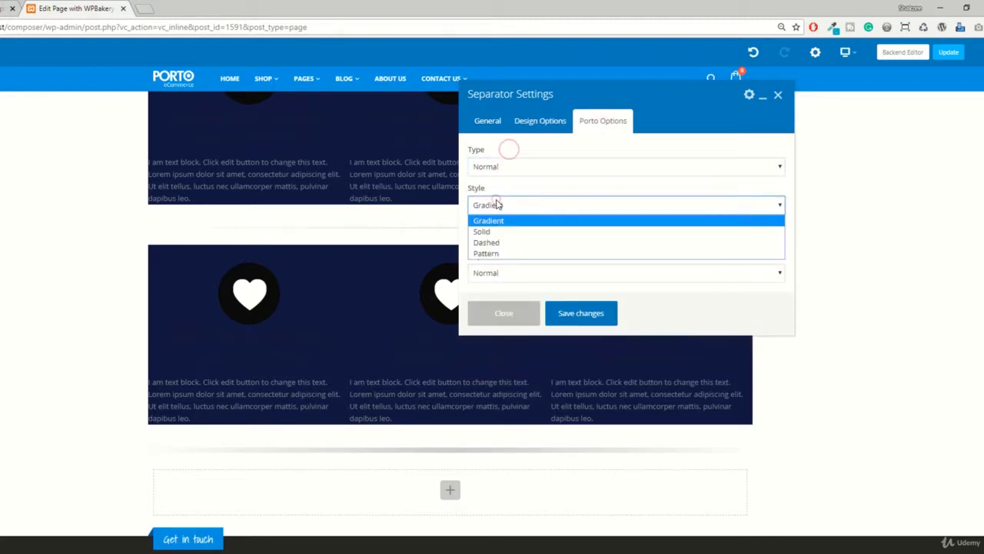
{"action": "left_click", "coordinate": [500, 198]}
{"action": "left_click", "coordinate": [488, 121]}
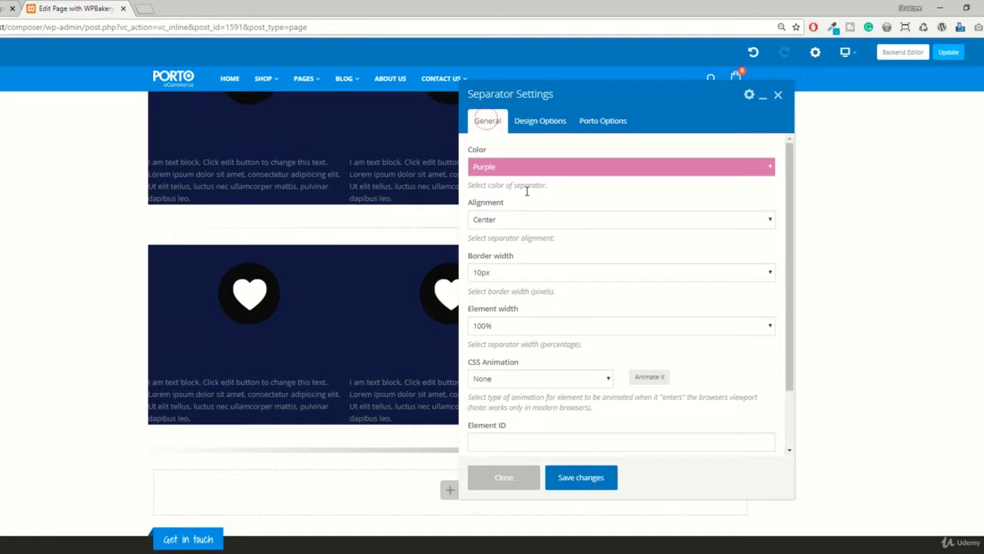
{"action": "scroll", "coordinate": [550, 279], "scroll_direction": "down", "scroll_amount": 1}
{"action": "scroll", "coordinate": [555, 292], "scroll_direction": "up", "scroll_amount": 1}
{"action": "left_click", "coordinate": [581, 476]}
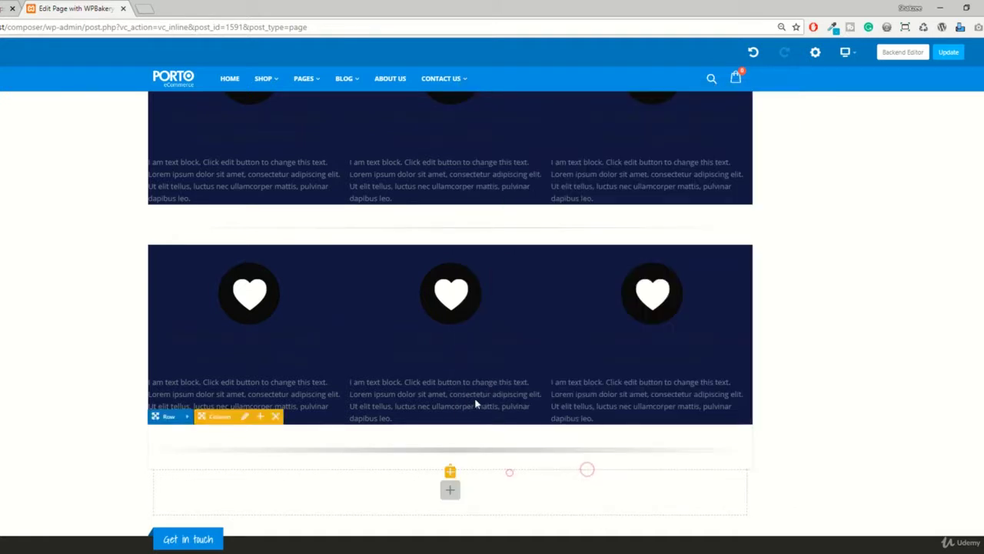
{"action": "scroll", "coordinate": [476, 402], "scroll_direction": "down", "scroll_amount": 2}
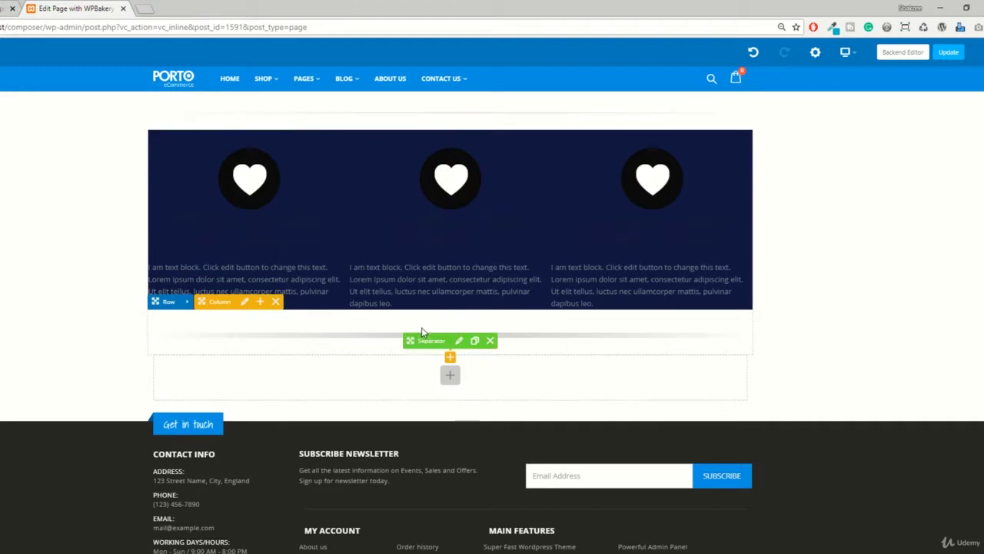
{"action": "scroll", "coordinate": [422, 331], "scroll_direction": "up", "scroll_amount": 2}
{"action": "scroll", "coordinate": [446, 431], "scroll_direction": "down", "scroll_amount": 1}
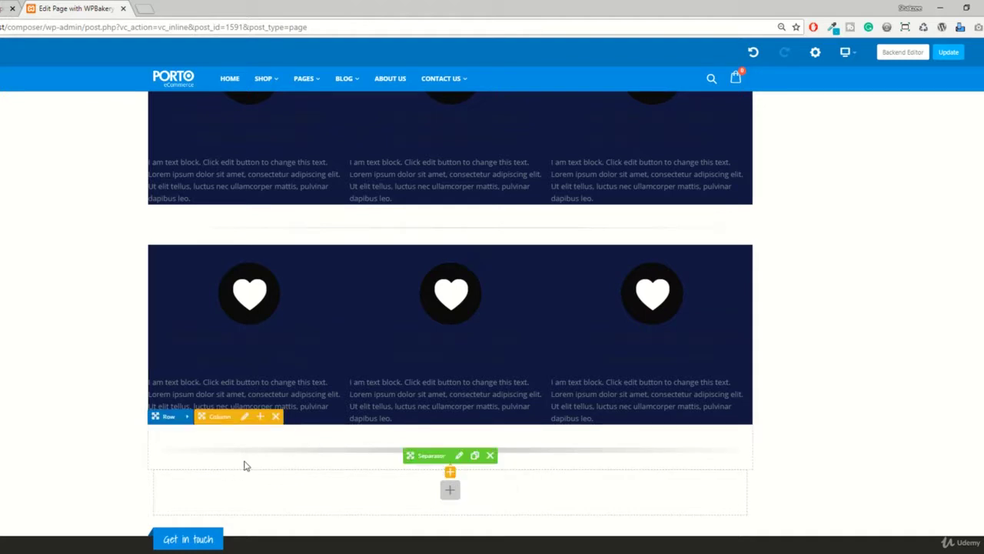
Examine the design, general and responsive width settings of the column holding the separator, then save and close them.
{"action": "left_click", "coordinate": [246, 417]}
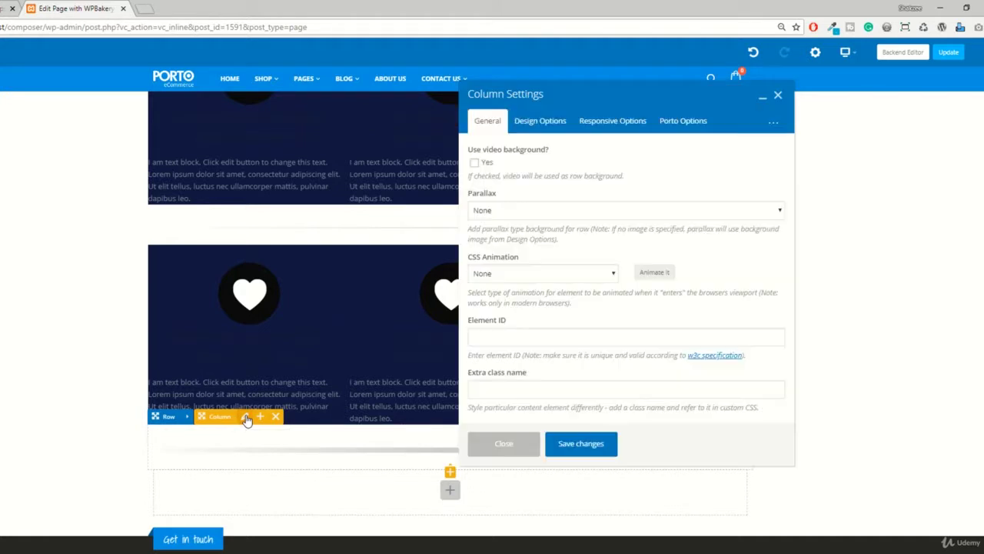
{"action": "left_click", "coordinate": [552, 123]}
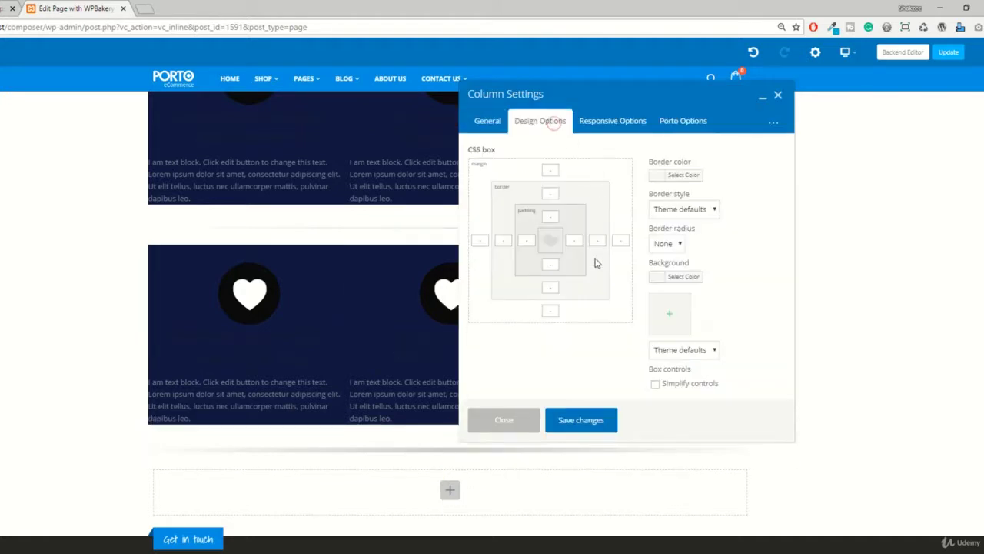
{"action": "left_click", "coordinate": [488, 121]}
{"action": "left_click", "coordinate": [613, 121]}
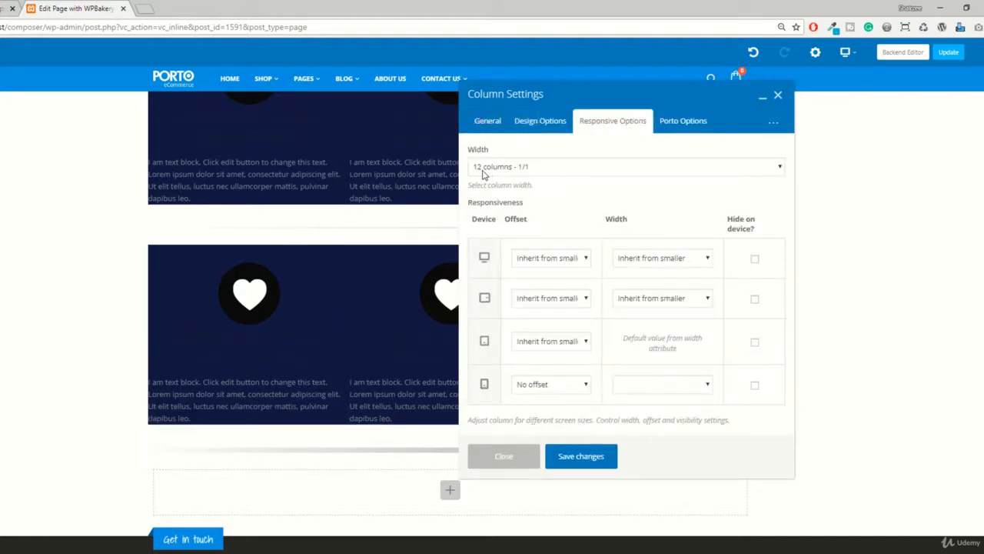
{"action": "left_click", "coordinate": [519, 170]}
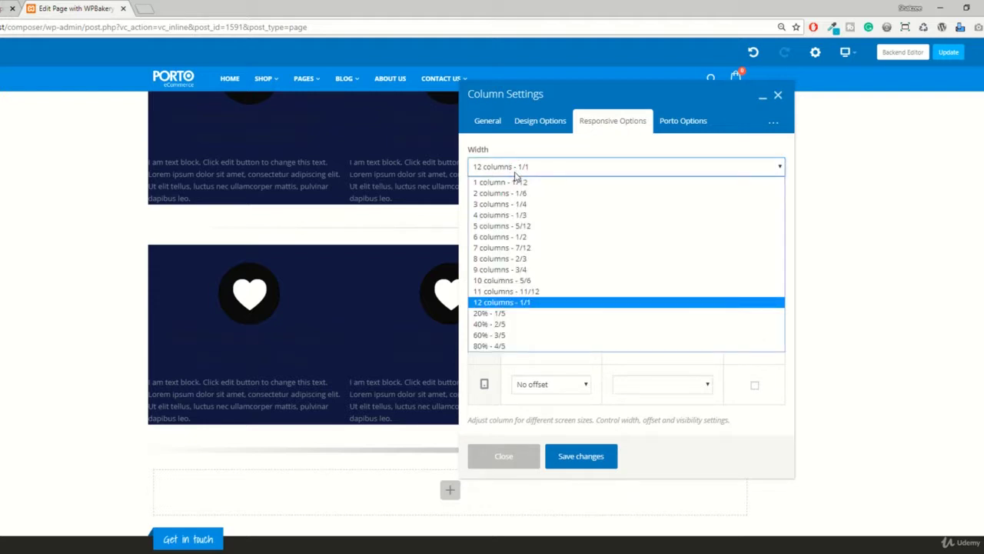
{"action": "left_click", "coordinate": [515, 173]}
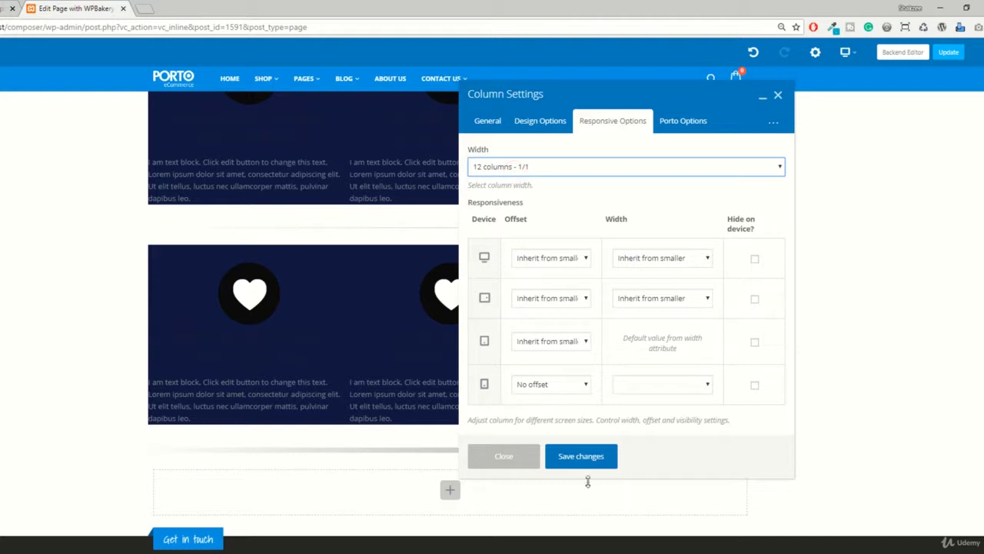
{"action": "left_click", "coordinate": [573, 459]}
{"action": "left_click", "coordinate": [573, 459]}
{"action": "left_click", "coordinate": [519, 460]}
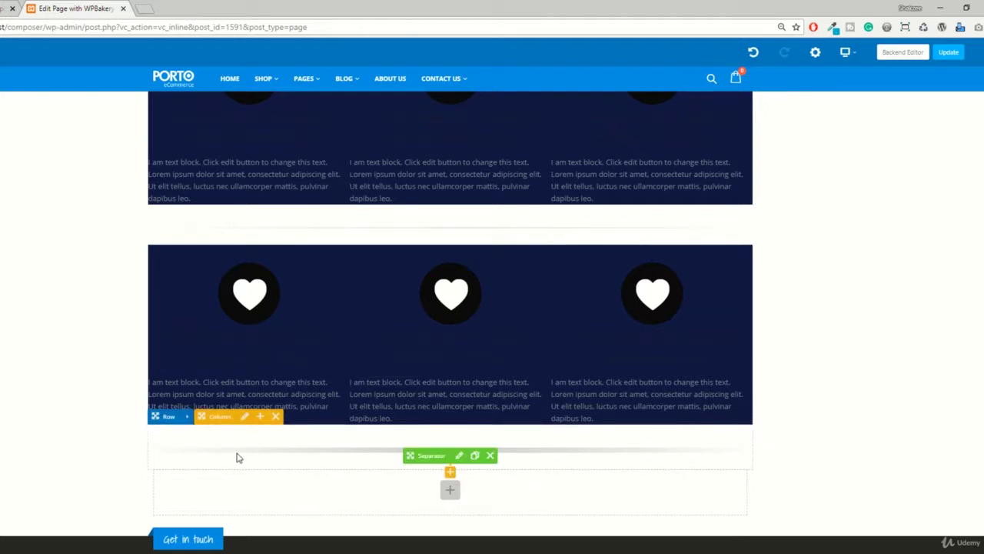
Search the elements for "heading" and add a Custom Heading below the new separator in its column.
{"action": "scroll", "coordinate": [242, 453], "scroll_direction": "up", "scroll_amount": 2}
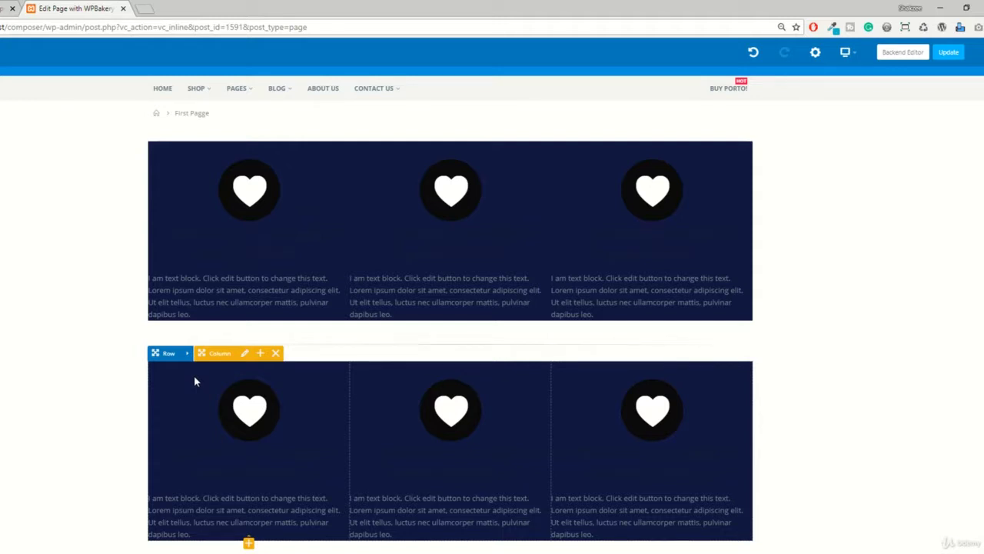
{"action": "scroll", "coordinate": [326, 376], "scroll_direction": "down", "scroll_amount": 2}
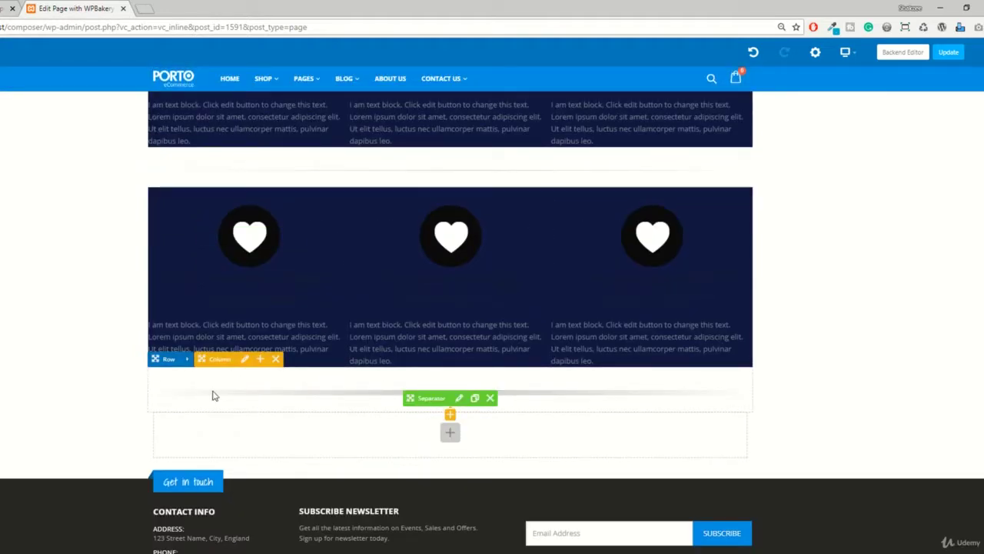
{"action": "left_click", "coordinate": [450, 414]}
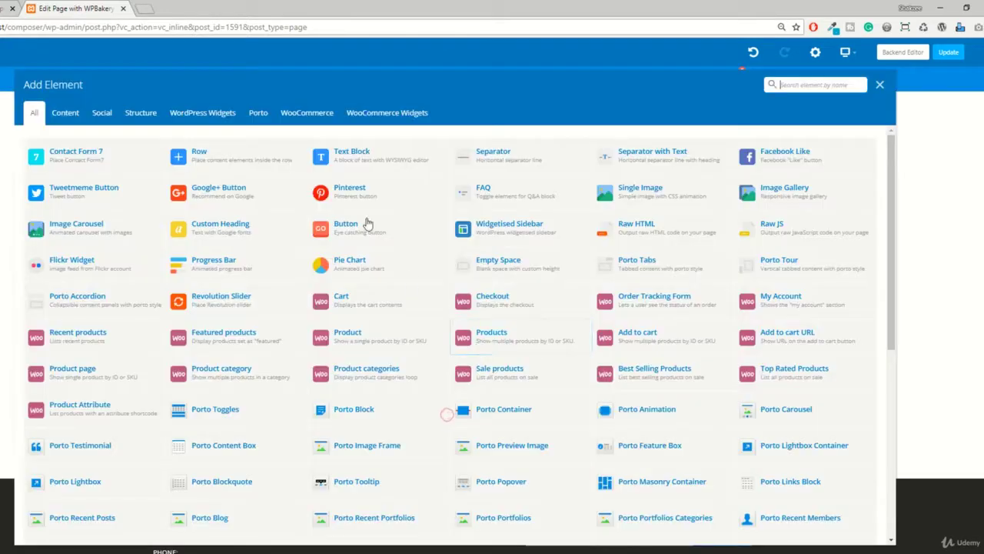
{"action": "left_click", "coordinate": [804, 83]}
{"action": "type", "text": "heading"}
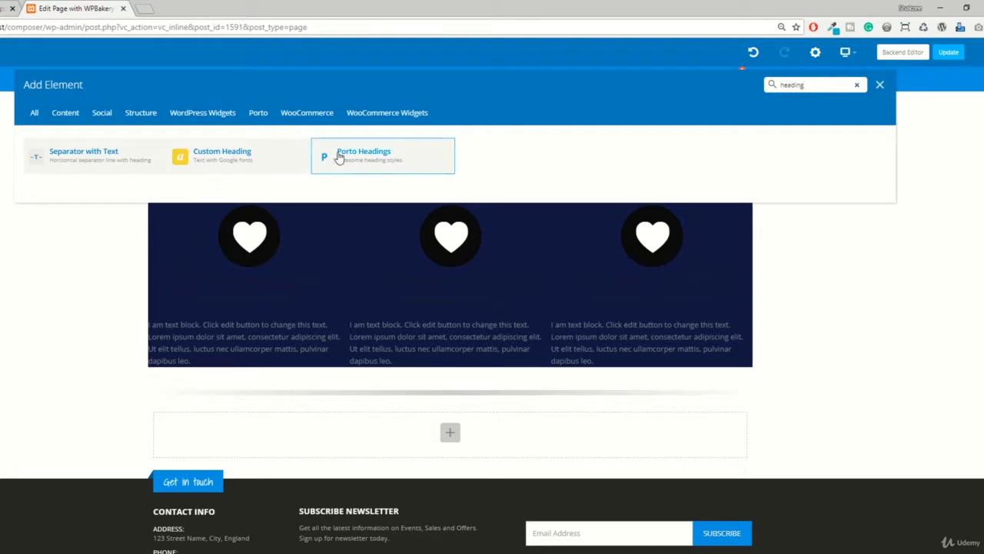
{"action": "left_click", "coordinate": [238, 165]}
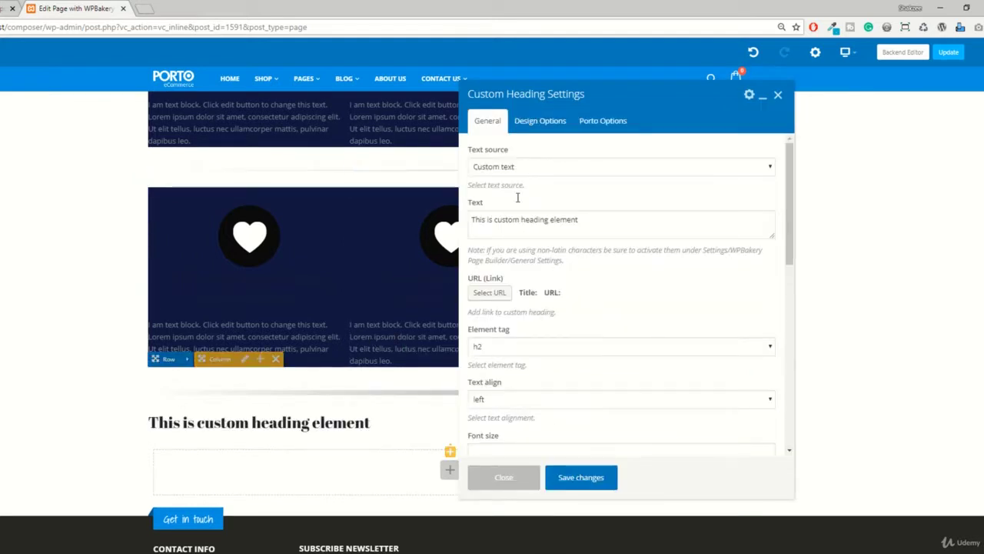
Try Post or Page Title as the heading's text source and return it to Custom text.
{"action": "left_click", "coordinate": [511, 167]}
{"action": "double_click", "coordinate": [511, 167]}
{"action": "left_click", "coordinate": [512, 169]}
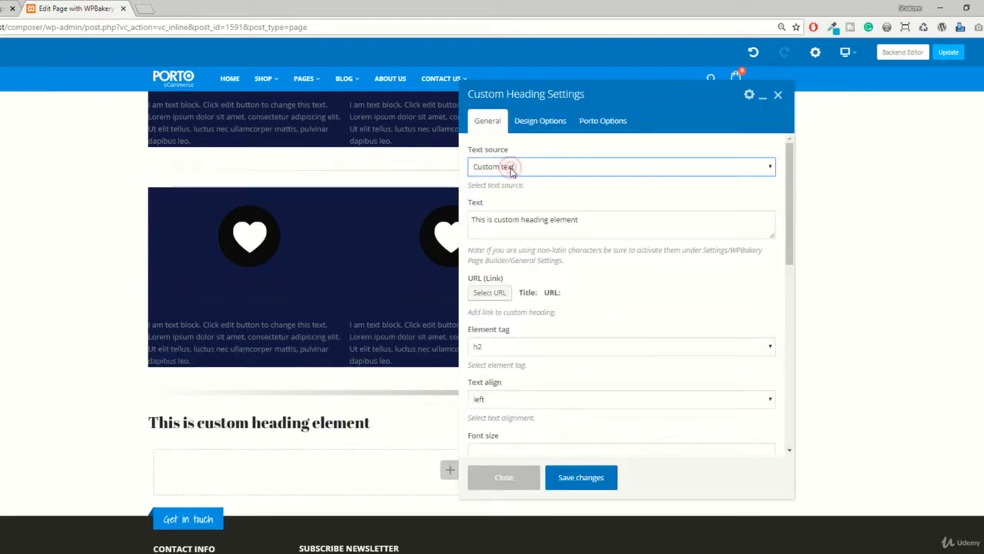
{"action": "left_click", "coordinate": [504, 168]}
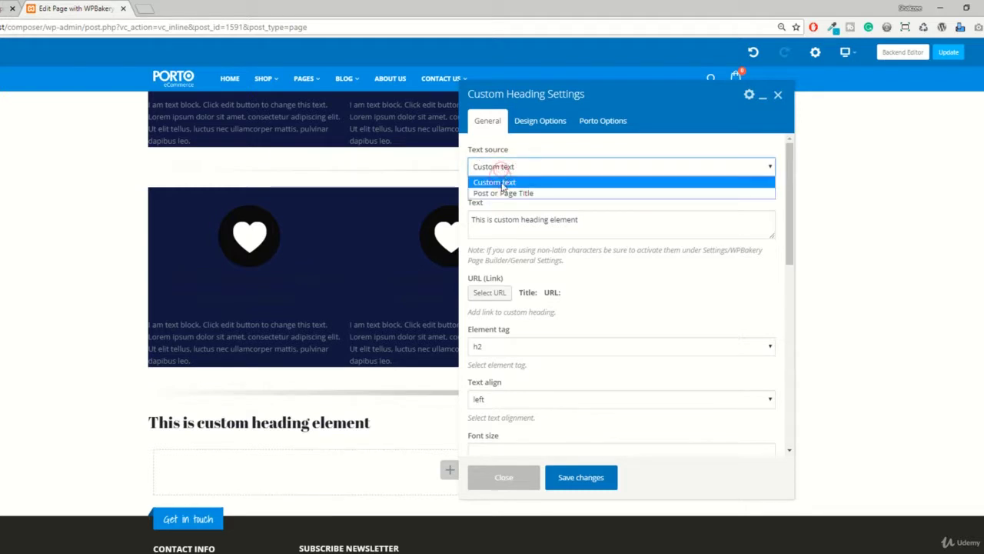
{"action": "left_click", "coordinate": [503, 193]}
{"action": "left_click", "coordinate": [501, 171]}
{"action": "left_click", "coordinate": [501, 182]}
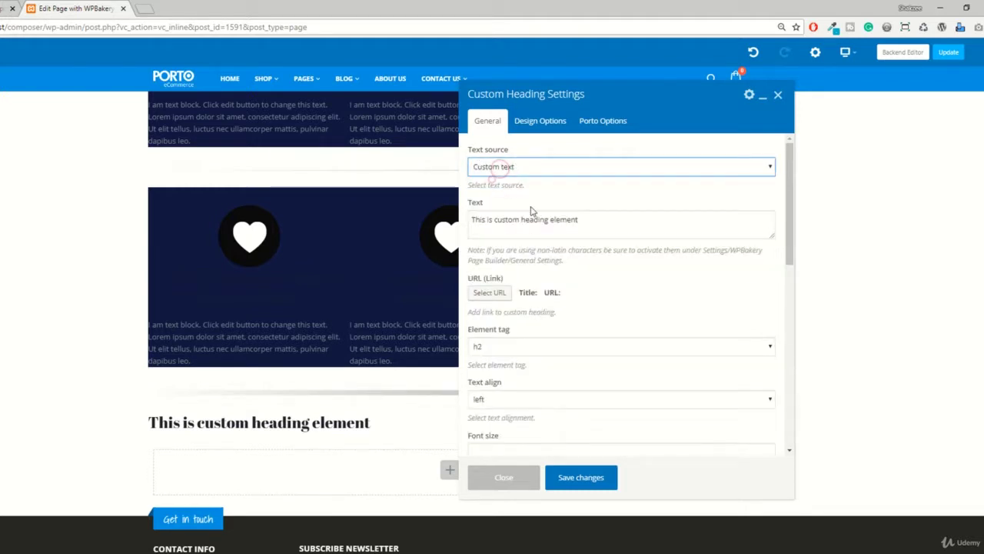
Set the custom heading's element tag to h1 and its text alignment to center.
{"action": "scroll", "coordinate": [557, 335], "scroll_direction": "down", "scroll_amount": 1}
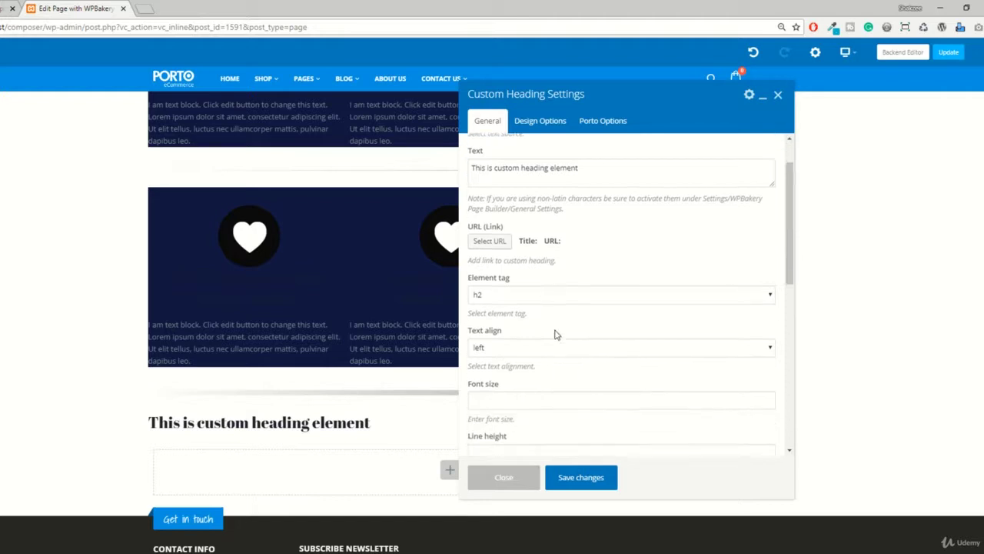
{"action": "left_click", "coordinate": [495, 291]}
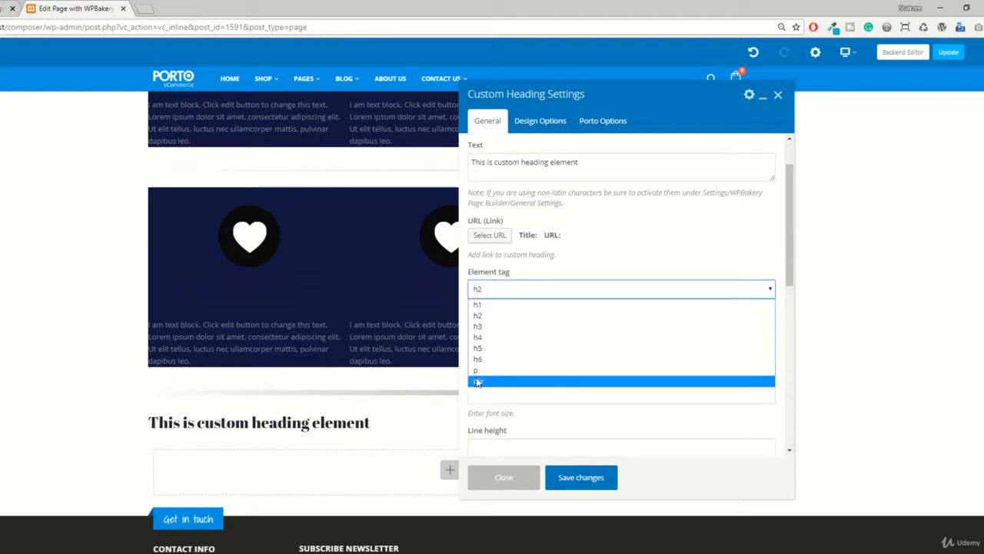
{"action": "left_click", "coordinate": [477, 305]}
{"action": "left_click", "coordinate": [515, 344]}
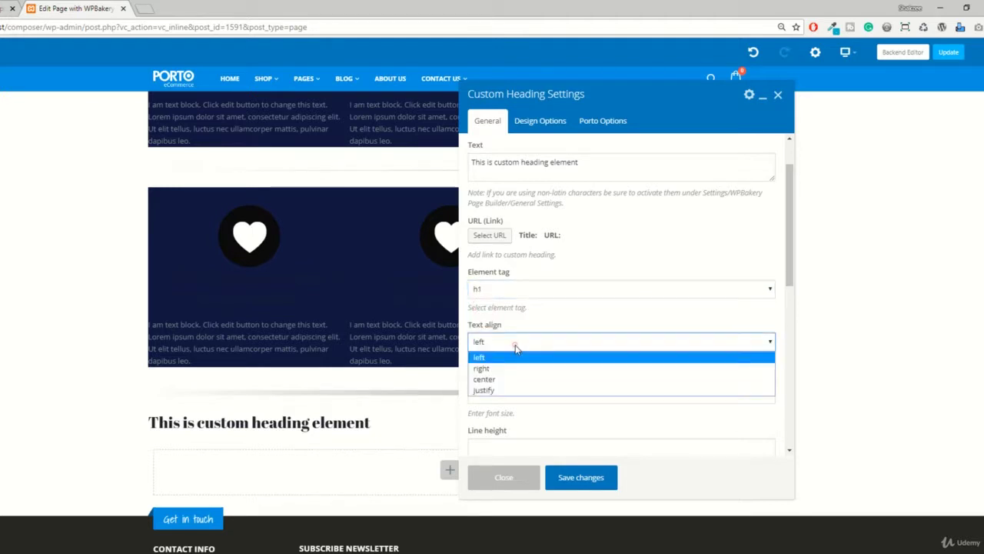
{"action": "left_click", "coordinate": [486, 379]}
Set the custom heading's text color to the red preset and save the changes.
{"action": "scroll", "coordinate": [558, 336], "scroll_direction": "down", "scroll_amount": 2}
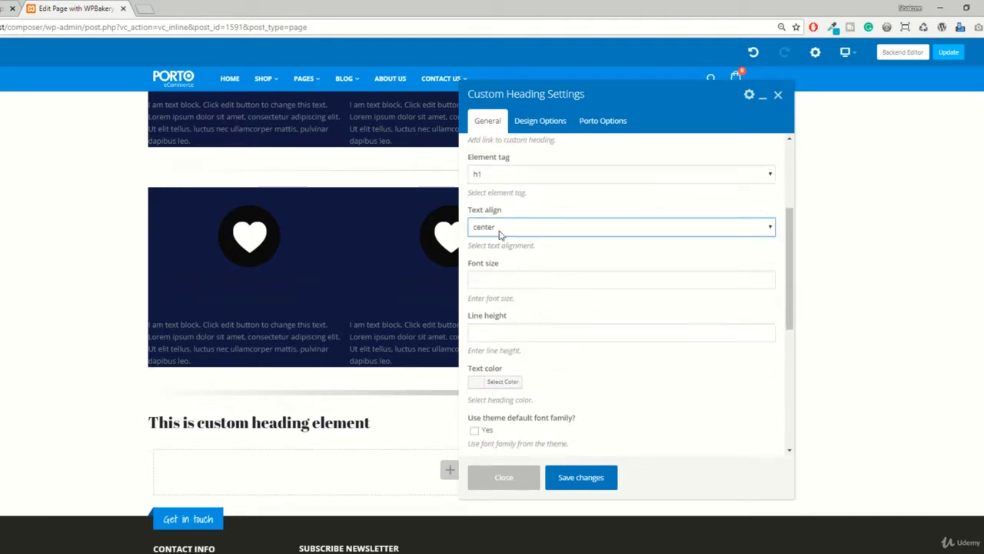
{"action": "left_click", "coordinate": [493, 280]}
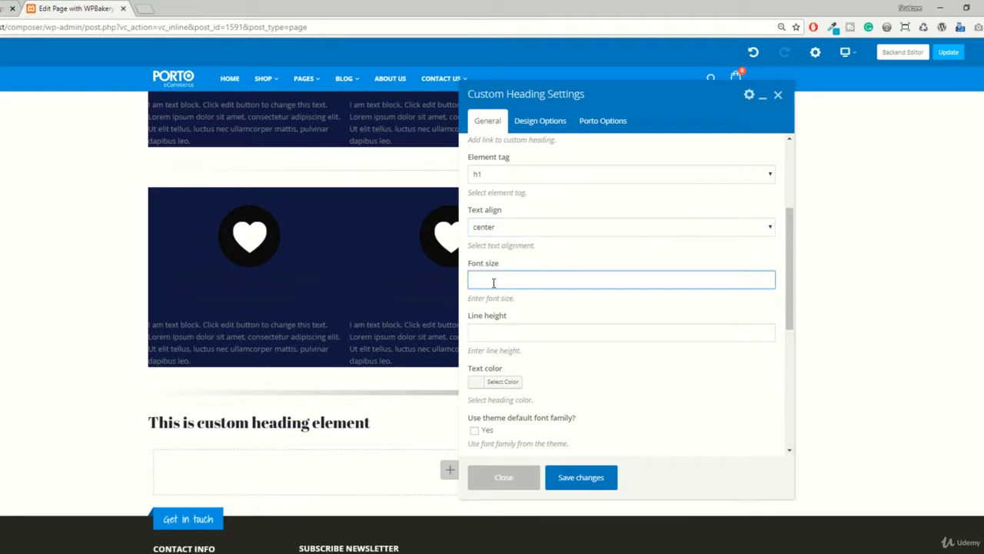
{"action": "left_click", "coordinate": [500, 331]}
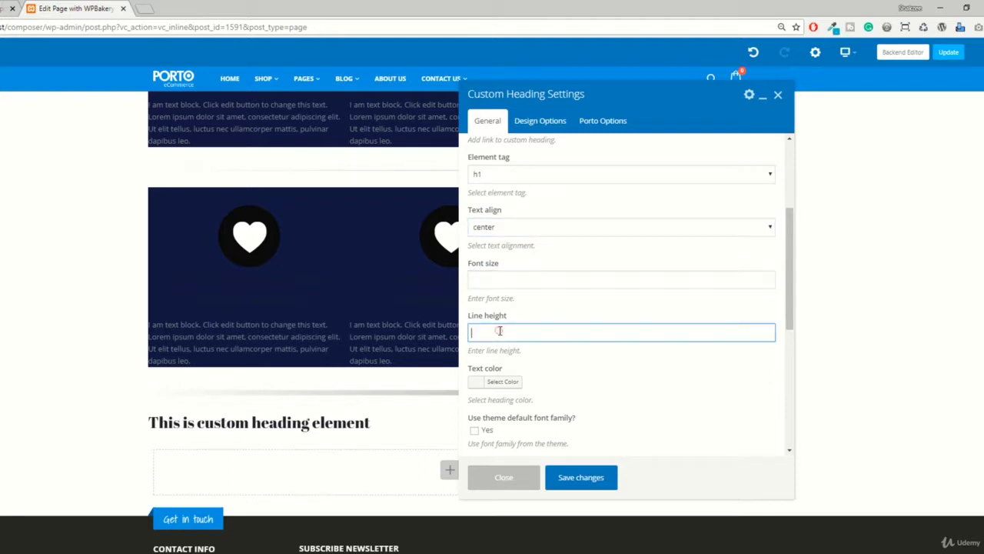
{"action": "scroll", "coordinate": [503, 332], "scroll_direction": "down", "scroll_amount": 2}
{"action": "left_click", "coordinate": [494, 268]}
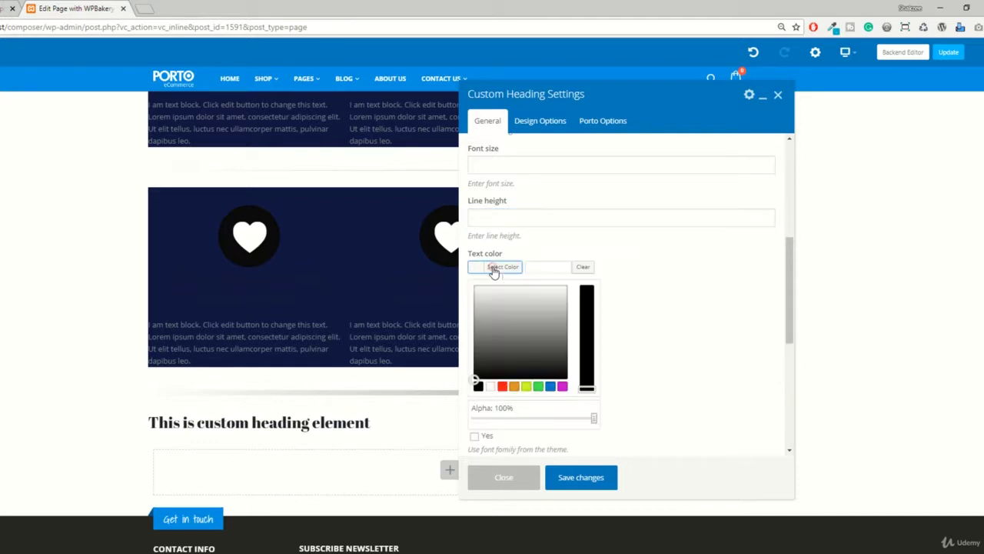
{"action": "left_click", "coordinate": [502, 386]}
{"action": "left_click", "coordinate": [578, 477]}
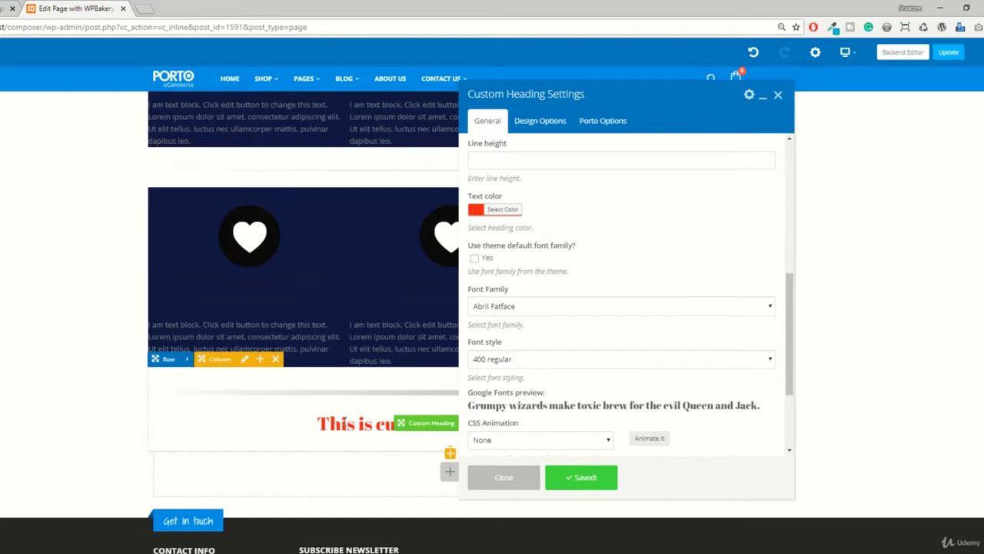
Examine the heading's font family, font style and CSS animation options, then save and close its settings.
{"action": "left_click", "coordinate": [523, 309]}
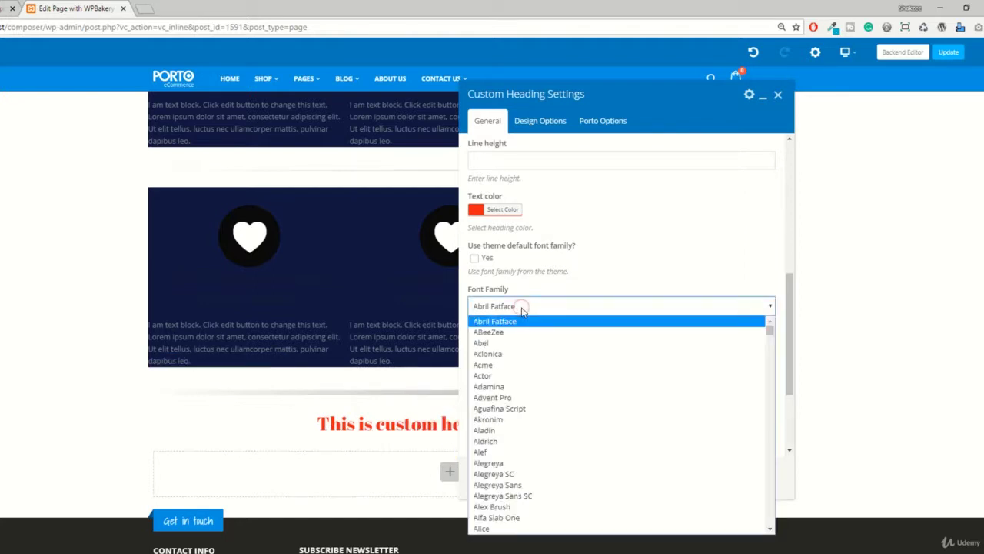
{"action": "left_click", "coordinate": [521, 309]}
{"action": "scroll", "coordinate": [521, 309], "scroll_direction": "down", "scroll_amount": 1}
{"action": "left_click", "coordinate": [521, 303]}
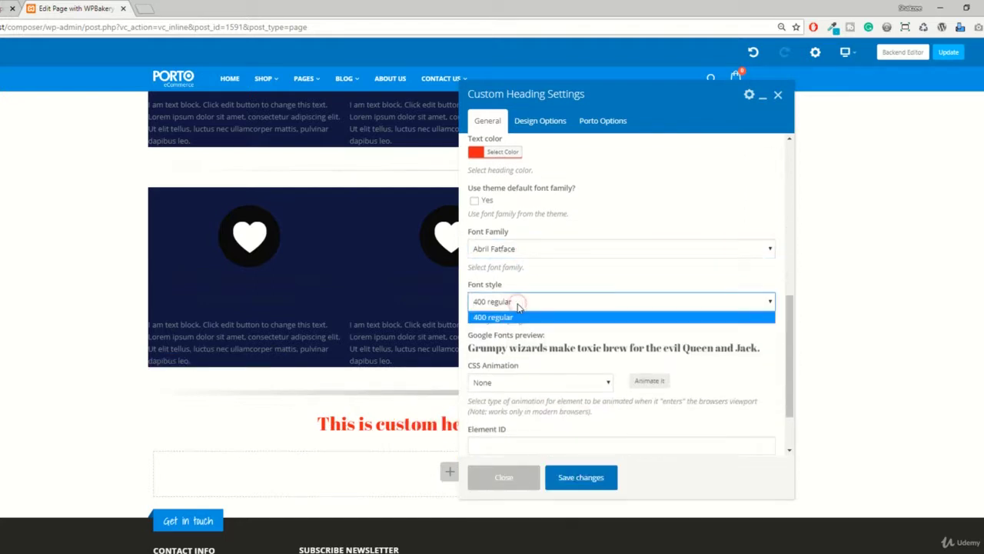
{"action": "left_click", "coordinate": [561, 282]}
{"action": "scroll", "coordinate": [562, 278], "scroll_direction": "down", "scroll_amount": 1}
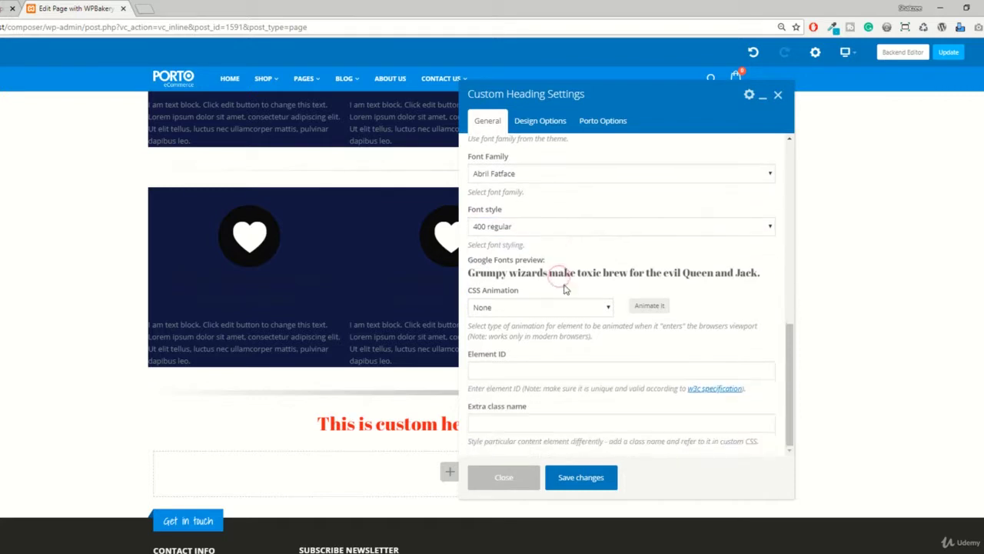
{"action": "left_click", "coordinate": [505, 315]}
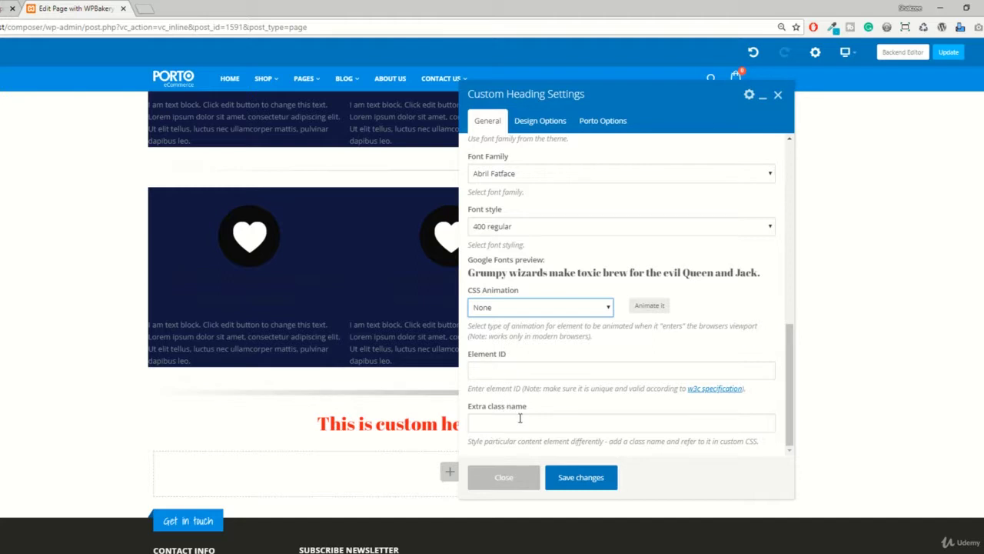
{"action": "left_click", "coordinate": [583, 477]}
{"action": "left_click", "coordinate": [531, 477]}
{"action": "scroll", "coordinate": [450, 412], "scroll_direction": "down", "scroll_amount": 1}
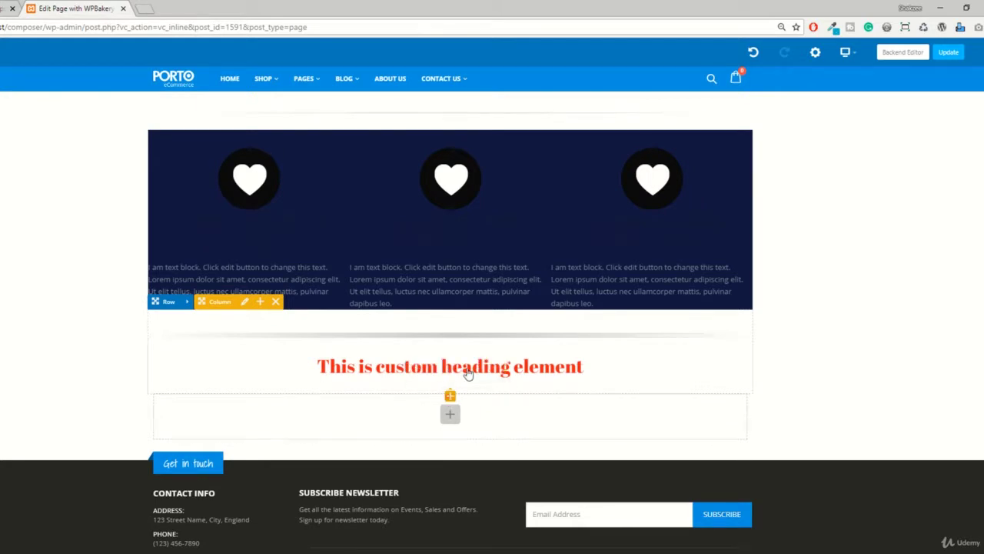
Add a Single Image element below the custom heading in the same column.
{"action": "left_click", "coordinate": [449, 395]}
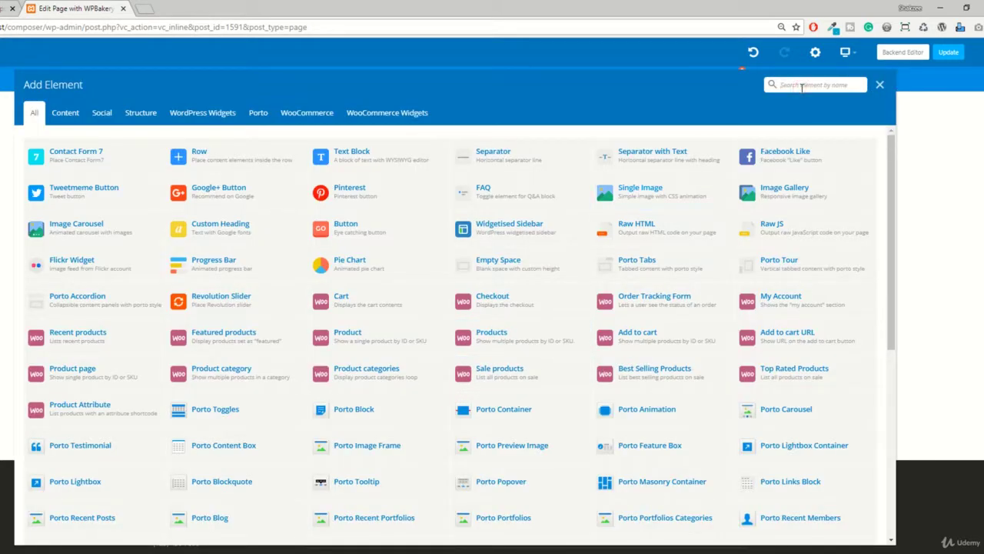
{"action": "type", "text": "sing"}
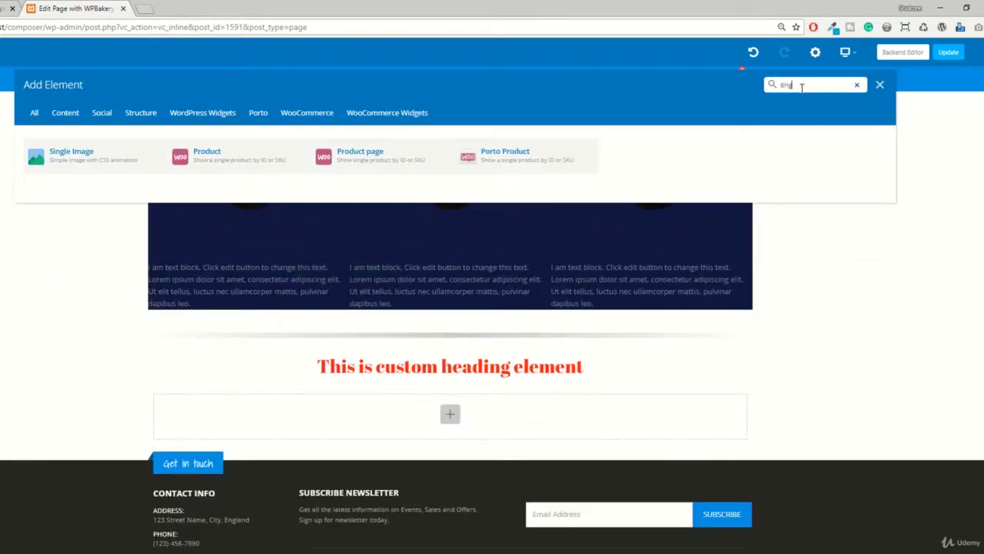
{"action": "key", "text": "BackSpace"}
{"action": "key", "text": "BackSpace"}
{"action": "key", "text": "BackSpace"}
{"action": "key", "text": "BackSpace"}
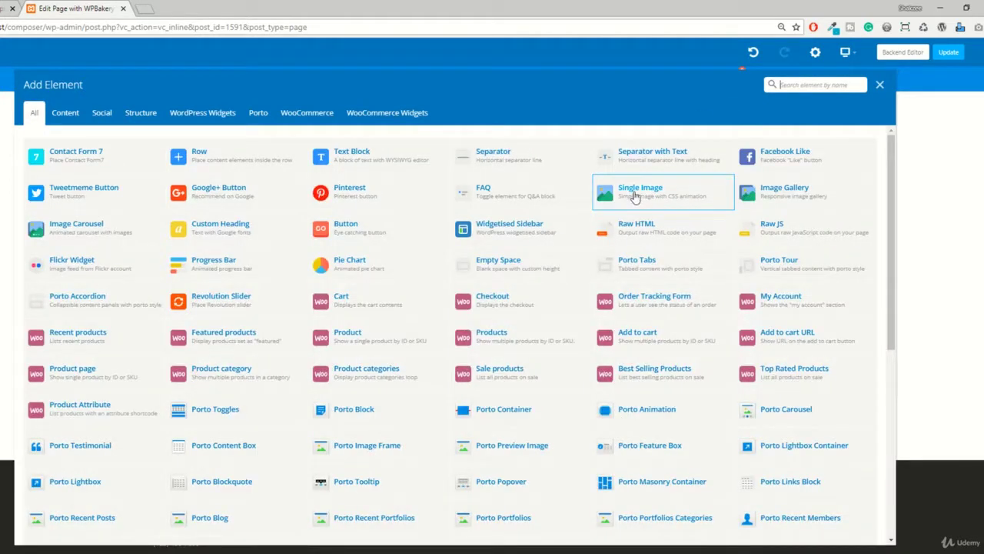
{"action": "left_click", "coordinate": [635, 195]}
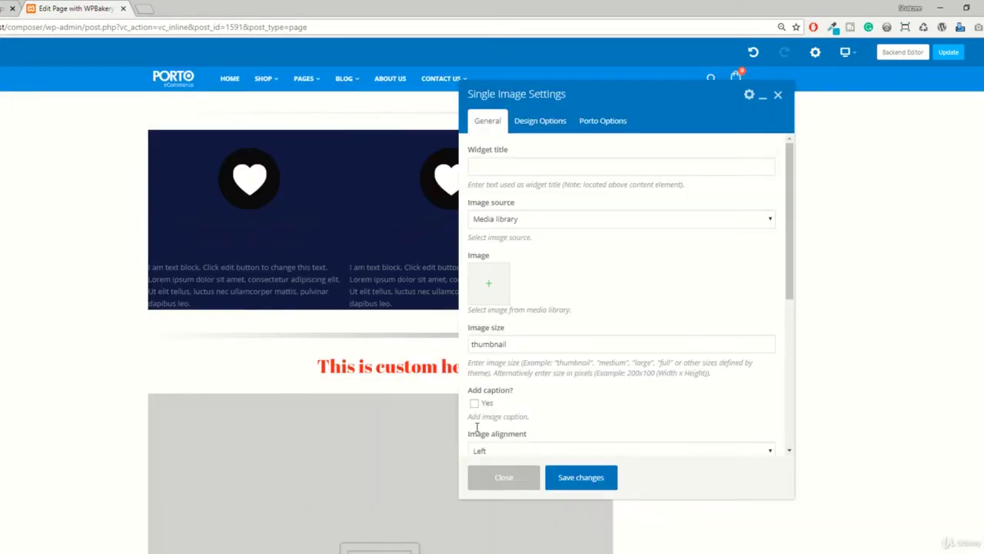
Try External link and Featured Image as the single image's source and return it to Media library.
{"action": "scroll", "coordinate": [533, 334], "scroll_direction": "down", "scroll_amount": 3}
{"action": "scroll", "coordinate": [376, 404], "scroll_direction": "down", "scroll_amount": 1}
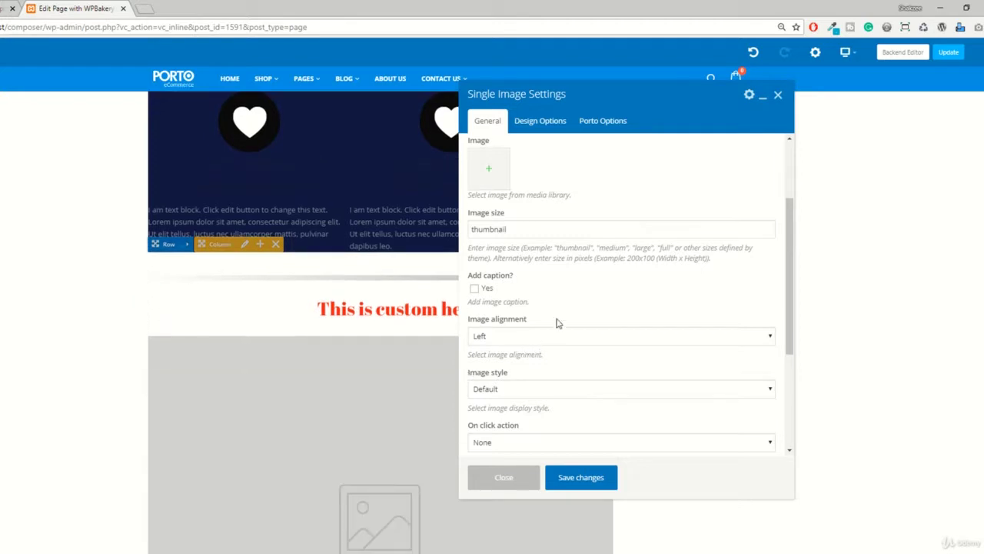
{"action": "scroll", "coordinate": [556, 323], "scroll_direction": "up", "scroll_amount": 3}
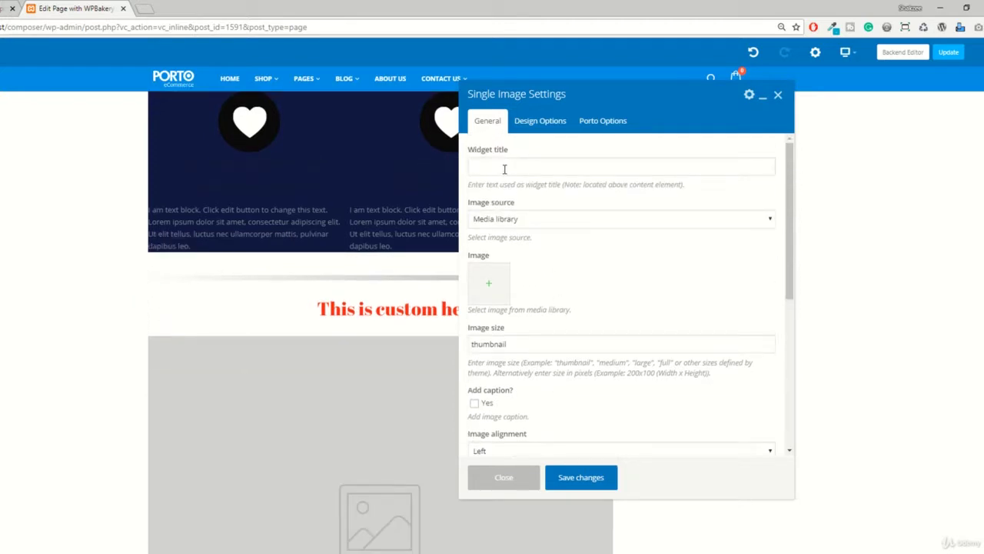
{"action": "left_click", "coordinate": [520, 222]}
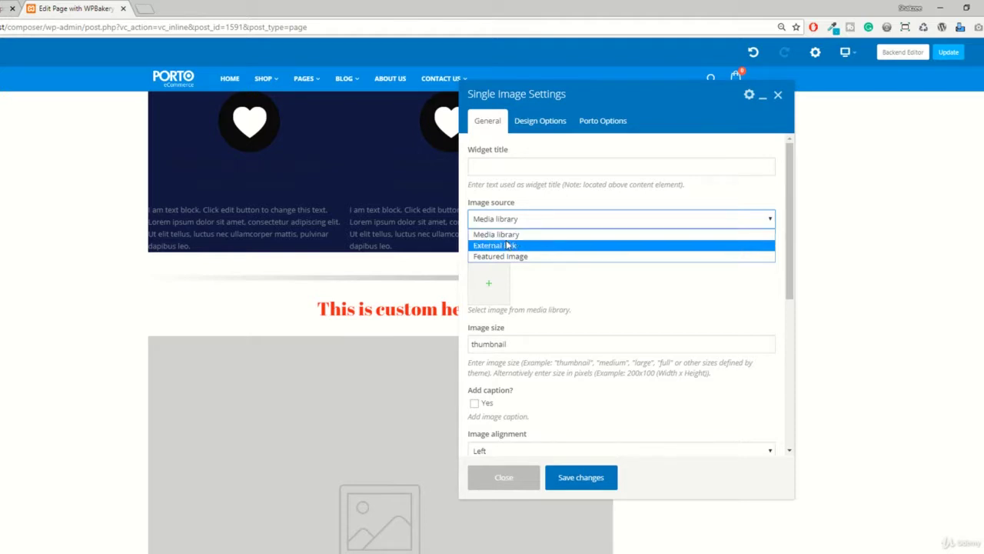
{"action": "left_click", "coordinate": [541, 202]}
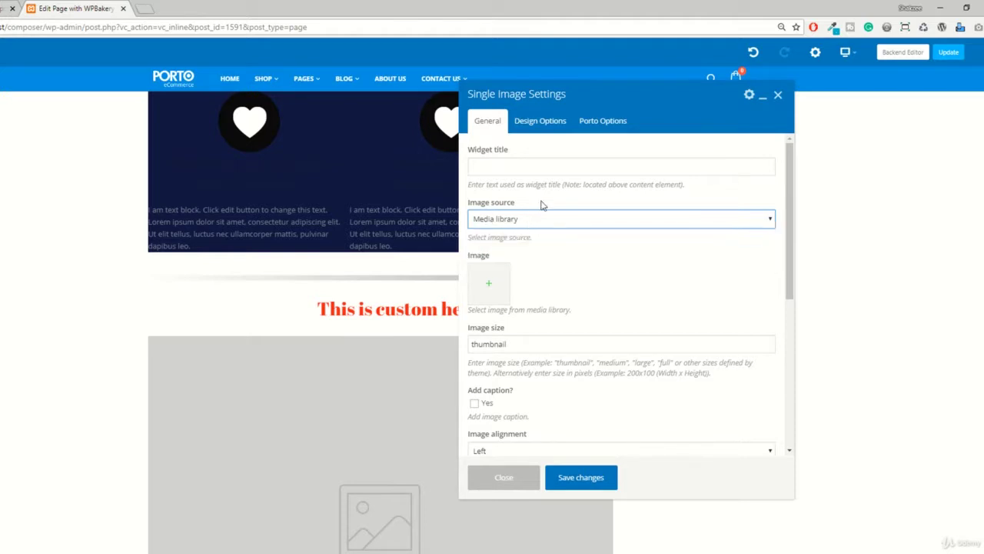
{"action": "left_click", "coordinate": [506, 221]}
{"action": "left_click", "coordinate": [496, 244]}
{"action": "left_click", "coordinate": [496, 269]}
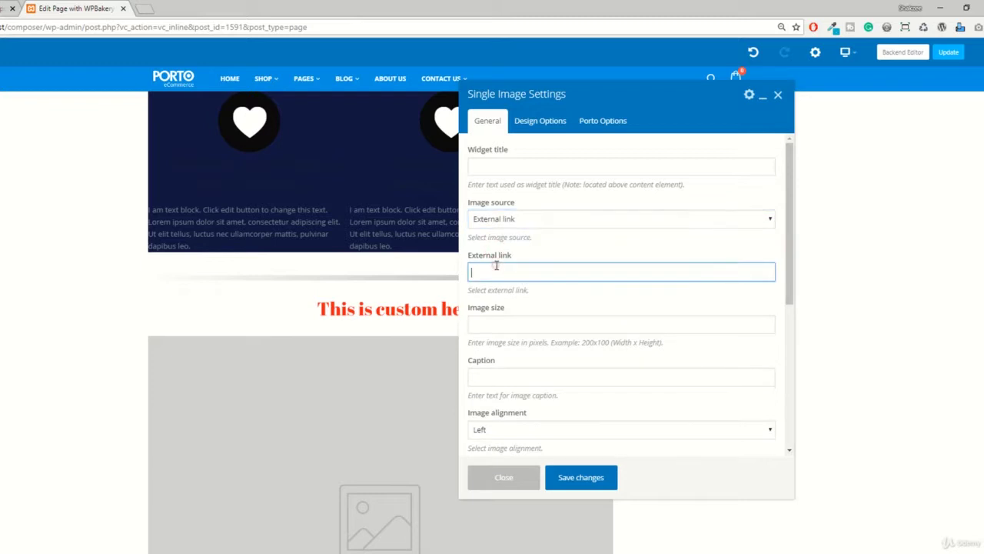
{"action": "double_click", "coordinate": [504, 220]}
{"action": "left_click", "coordinate": [503, 220]}
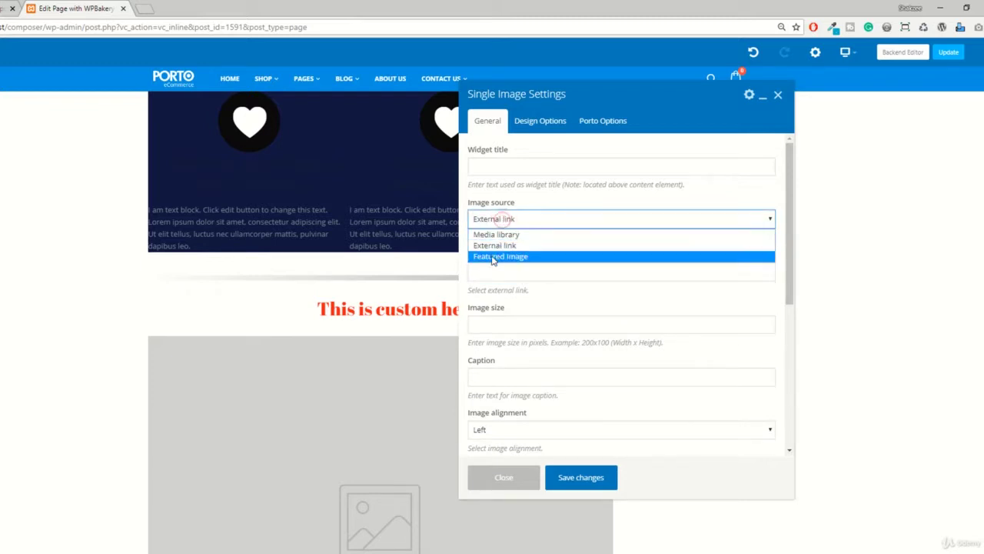
{"action": "left_click", "coordinate": [494, 259]}
{"action": "left_click", "coordinate": [500, 219]}
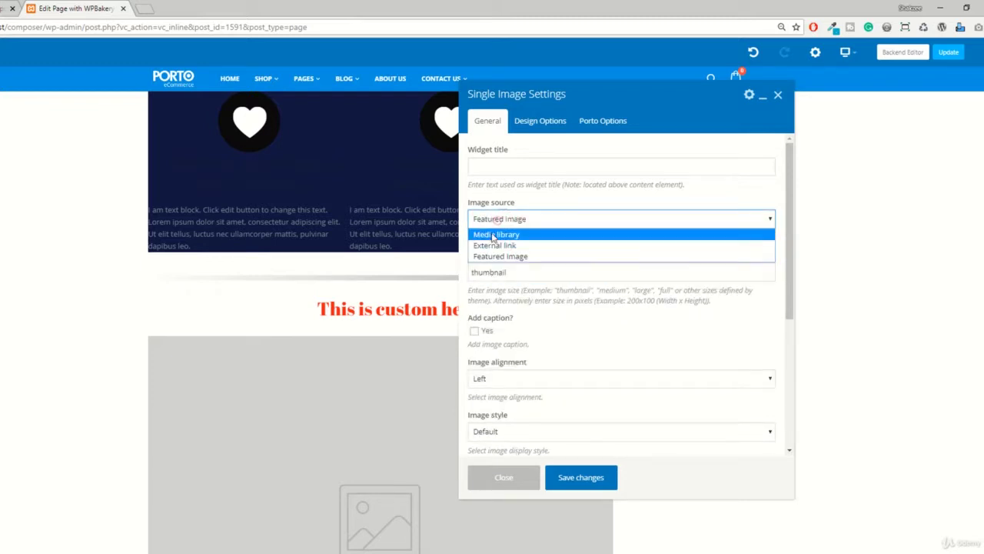
{"action": "left_click", "coordinate": [492, 229]}
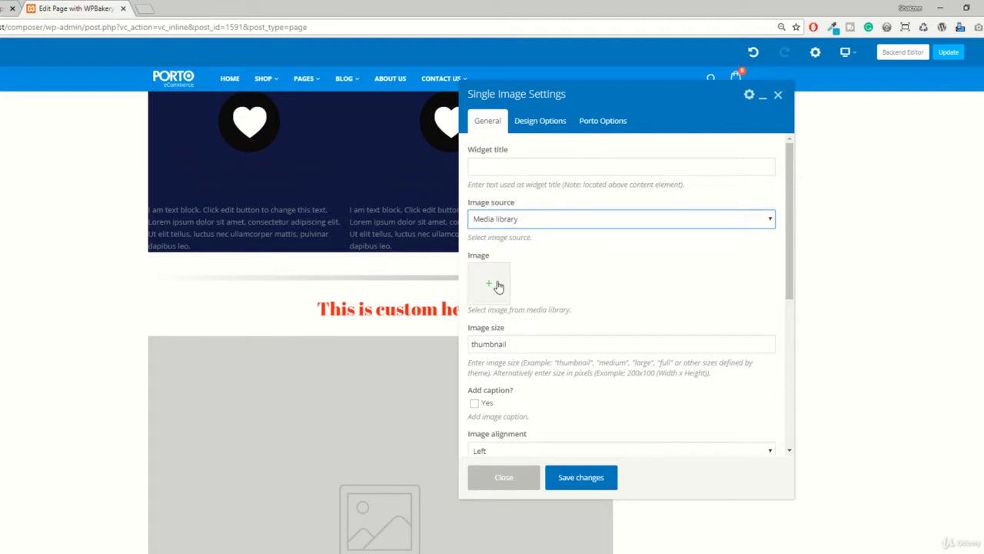
Choose the media library photo of the woman in sunglasses on a blue background as the element's image.
{"action": "left_click", "coordinate": [497, 285]}
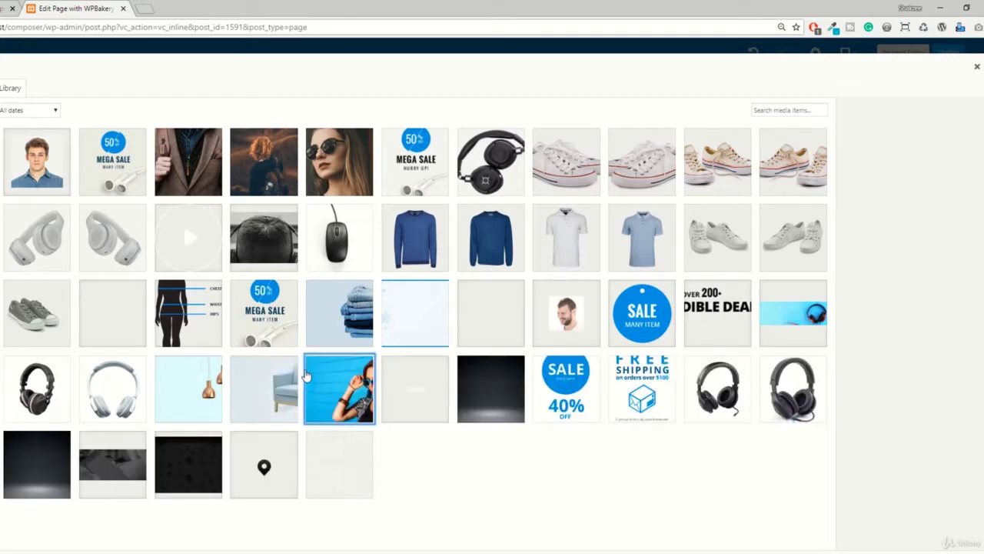
{"action": "left_click", "coordinate": [305, 374]}
{"action": "left_click", "coordinate": [300, 371]}
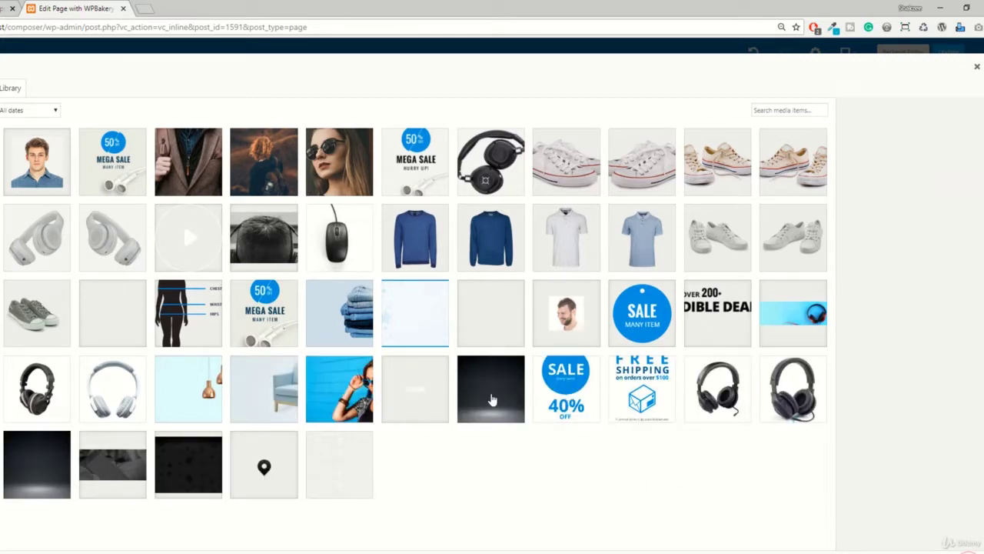
{"action": "key", "text": "Escape"}
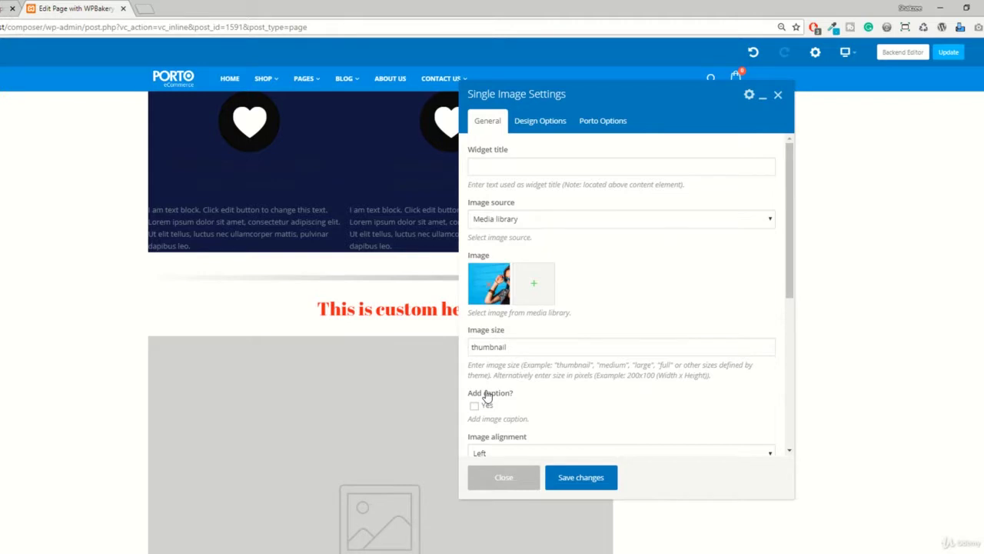
{"action": "double_click", "coordinate": [483, 347]}
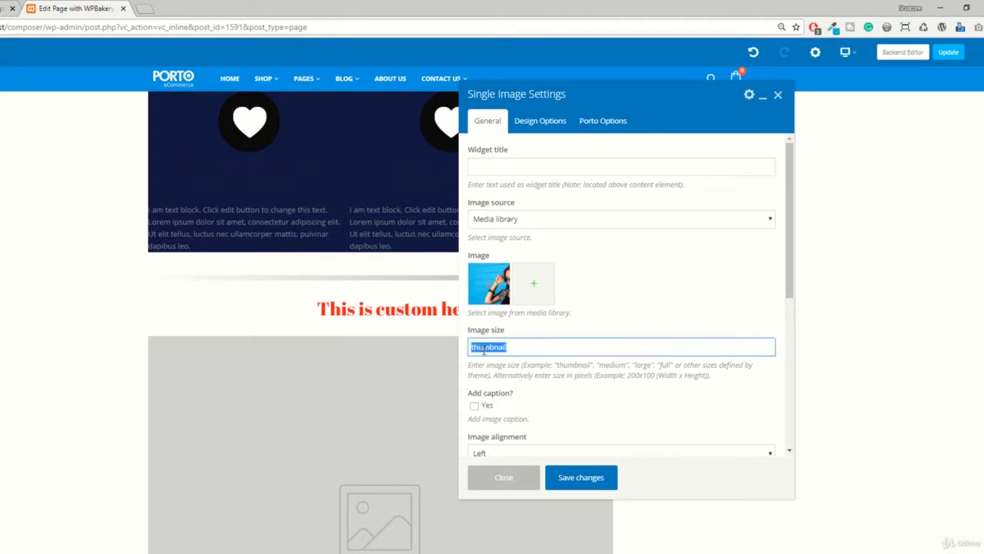
{"action": "left_click", "coordinate": [482, 345]}
Try Center and Right as the image's alignment and return it to Left.
{"action": "scroll", "coordinate": [505, 362], "scroll_direction": "down", "scroll_amount": 2}
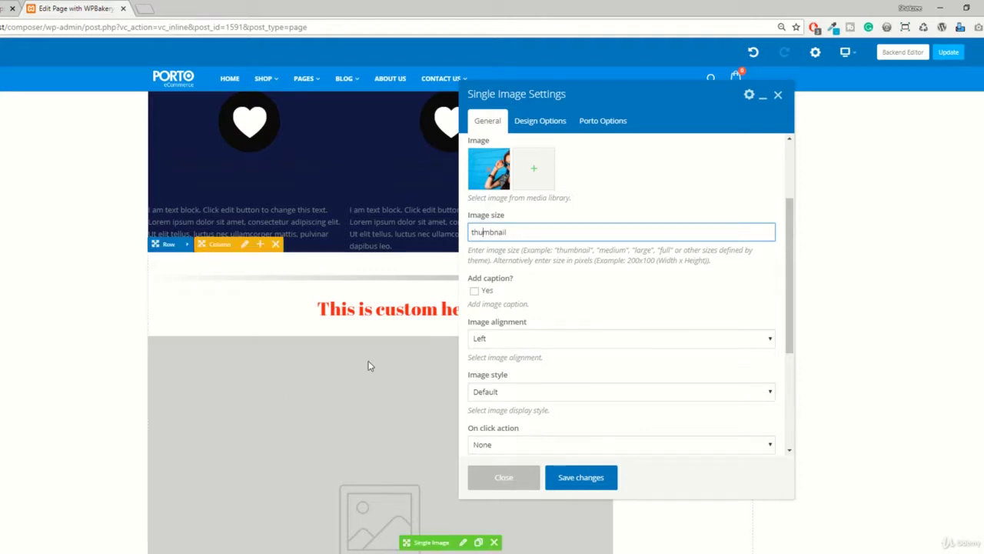
{"action": "left_click", "coordinate": [498, 339]}
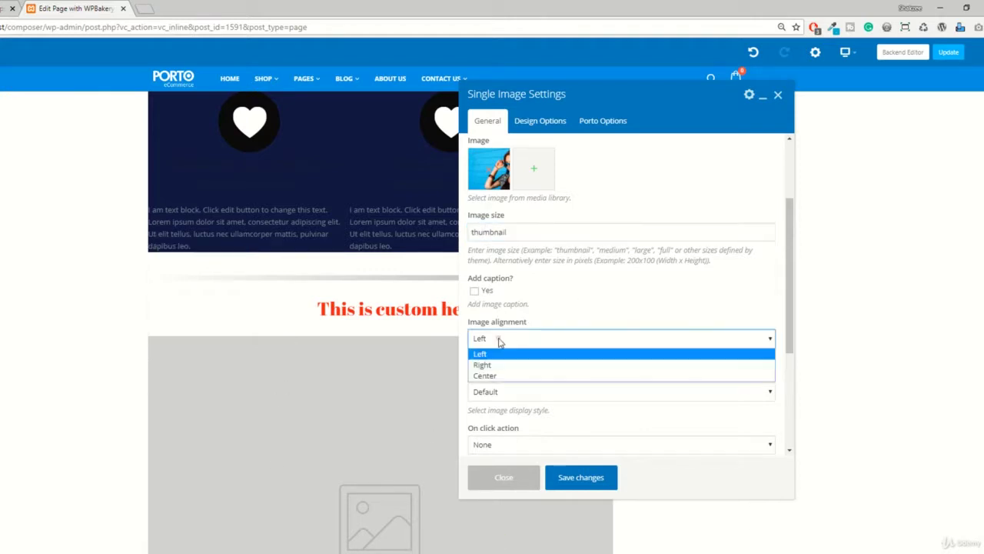
{"action": "left_click", "coordinate": [486, 375]}
{"action": "left_click", "coordinate": [490, 343]}
{"action": "left_click", "coordinate": [483, 365]}
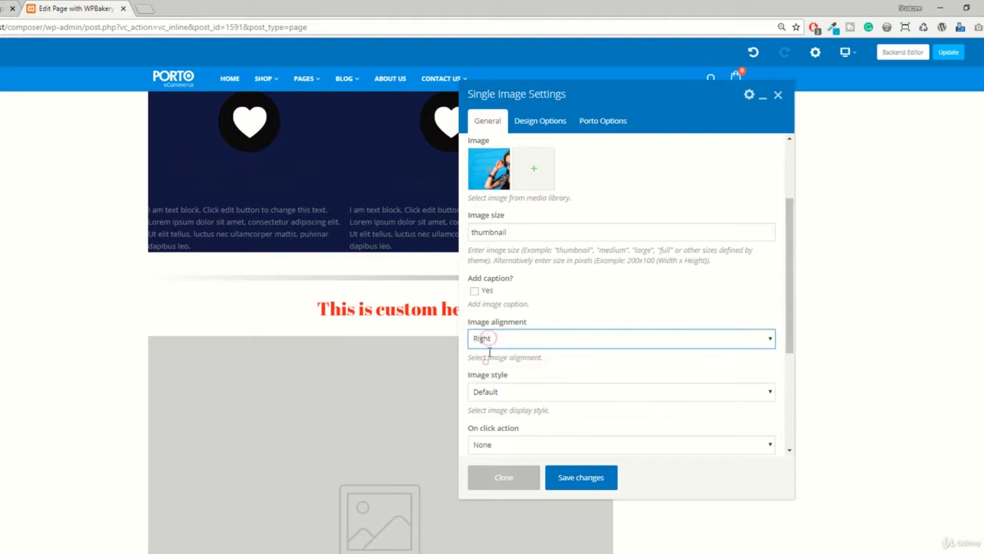
{"action": "left_click", "coordinate": [488, 340]}
{"action": "left_click", "coordinate": [481, 354]}
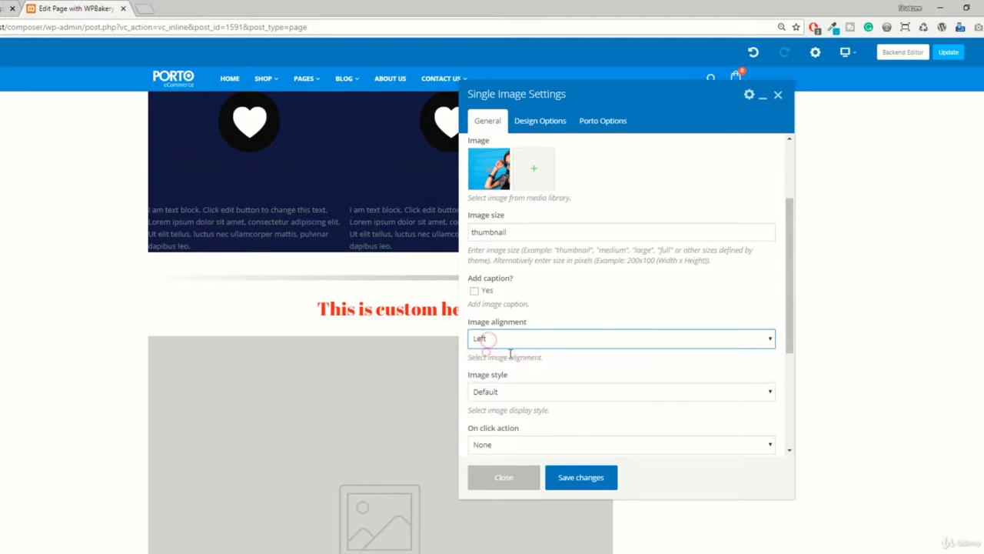
Examine the single image's style, on click action, CSS animation, element ID and extra class name settings.
{"action": "left_click", "coordinate": [490, 394]}
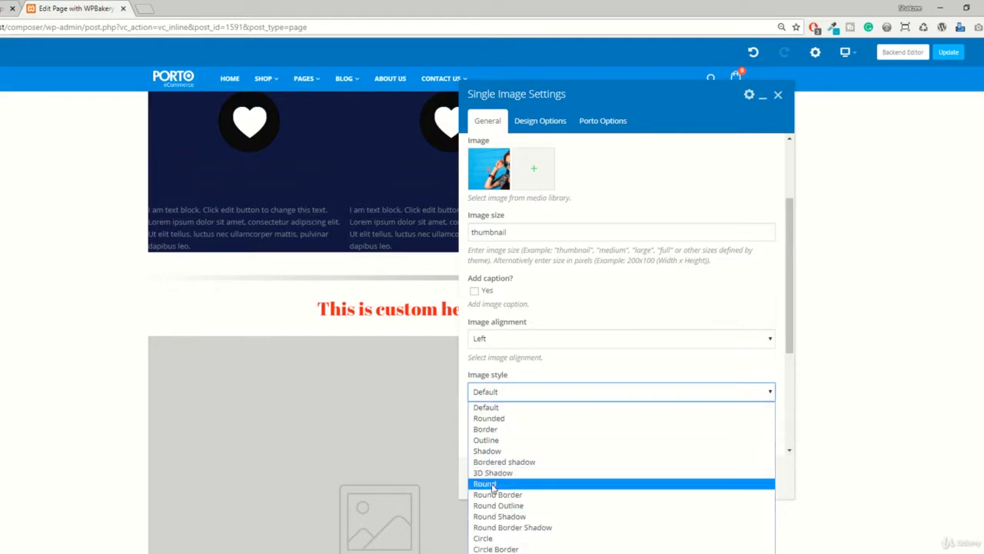
{"action": "left_click", "coordinate": [584, 311]}
{"action": "scroll", "coordinate": [531, 400], "scroll_direction": "down", "scroll_amount": 1}
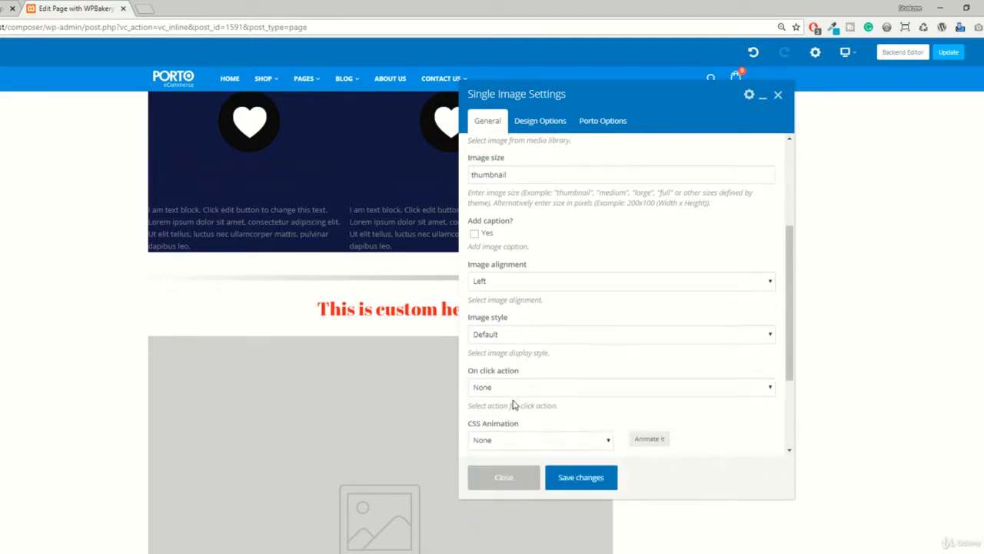
{"action": "left_click", "coordinate": [496, 389]}
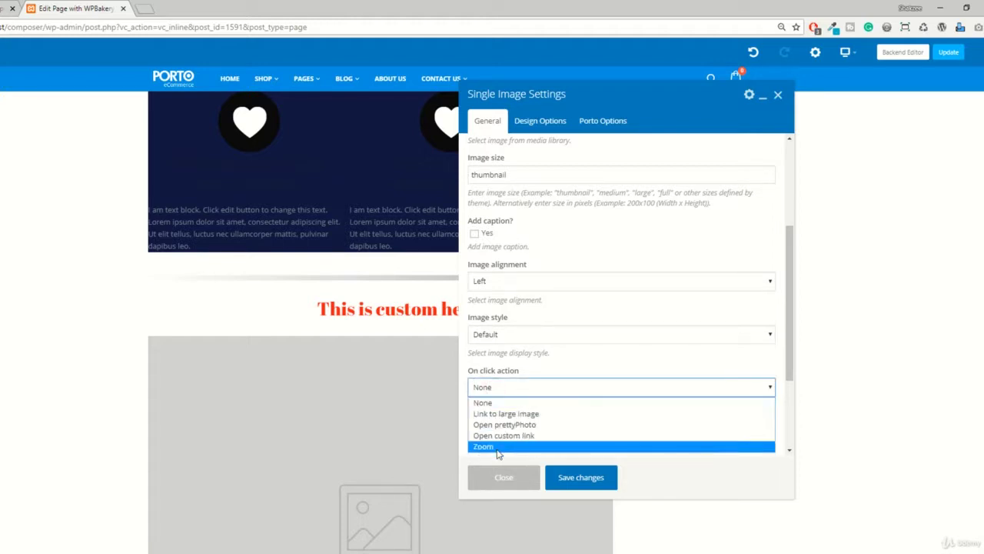
{"action": "left_click", "coordinate": [578, 356]}
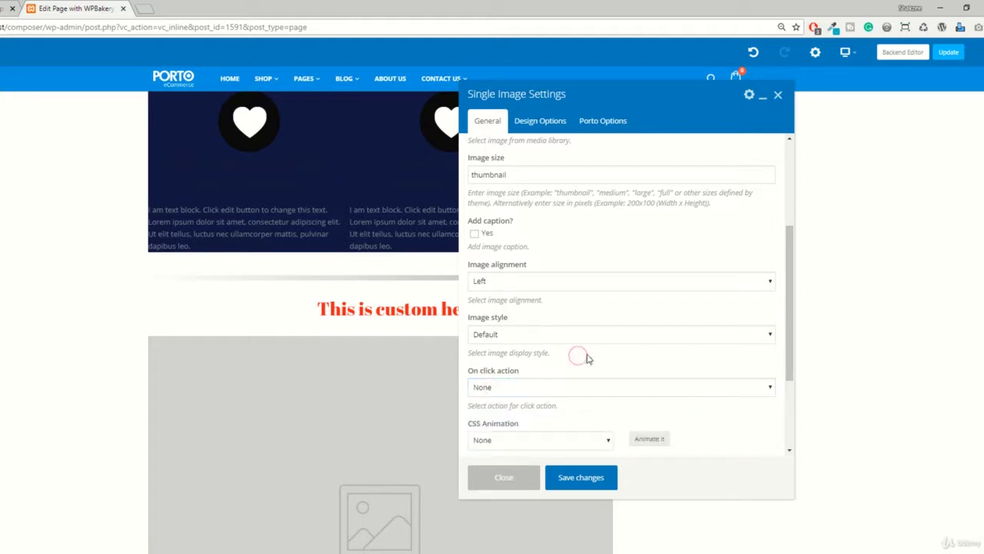
{"action": "scroll", "coordinate": [546, 387], "scroll_direction": "down", "scroll_amount": 3}
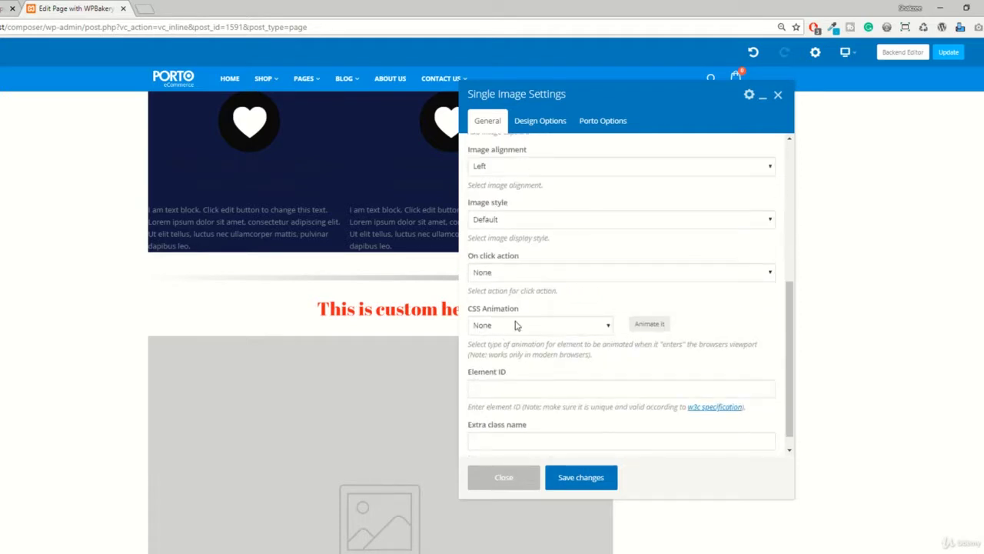
{"action": "left_click", "coordinate": [507, 386]}
{"action": "left_click", "coordinate": [553, 428]}
{"action": "left_click", "coordinate": [507, 389]}
{"action": "left_click", "coordinate": [507, 440]}
{"action": "scroll", "coordinate": [512, 430], "scroll_direction": "up", "scroll_amount": 6}
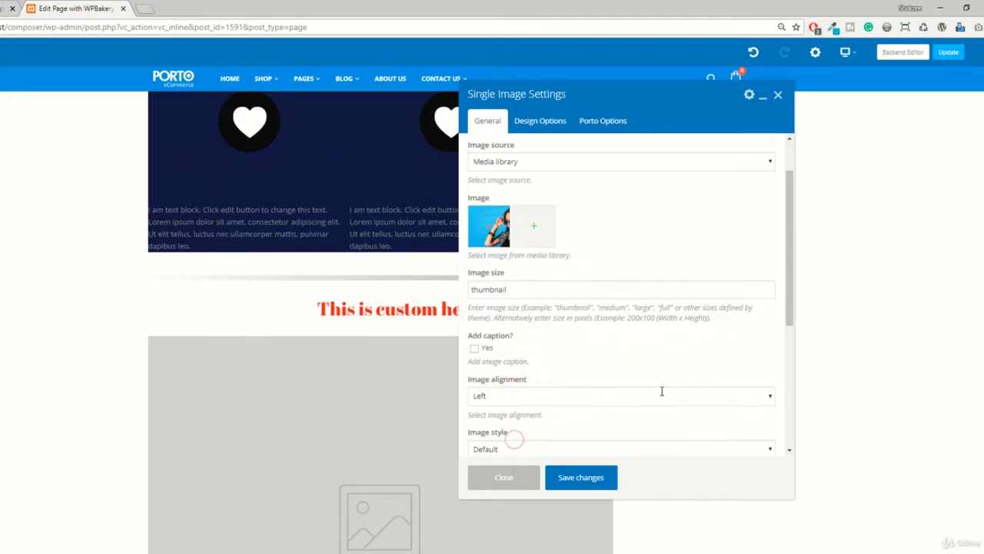
{"action": "scroll", "coordinate": [540, 386], "scroll_direction": "down", "scroll_amount": 3}
{"action": "scroll", "coordinate": [558, 362], "scroll_direction": "up", "scroll_amount": 3}
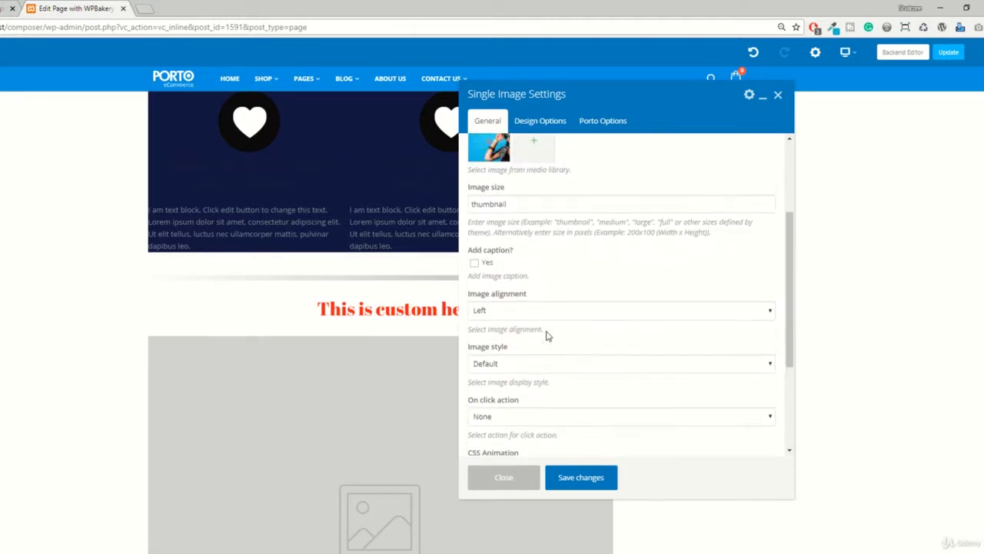
Save the single image's settings, close them and check the image on the page.
{"action": "left_click", "coordinate": [582, 480]}
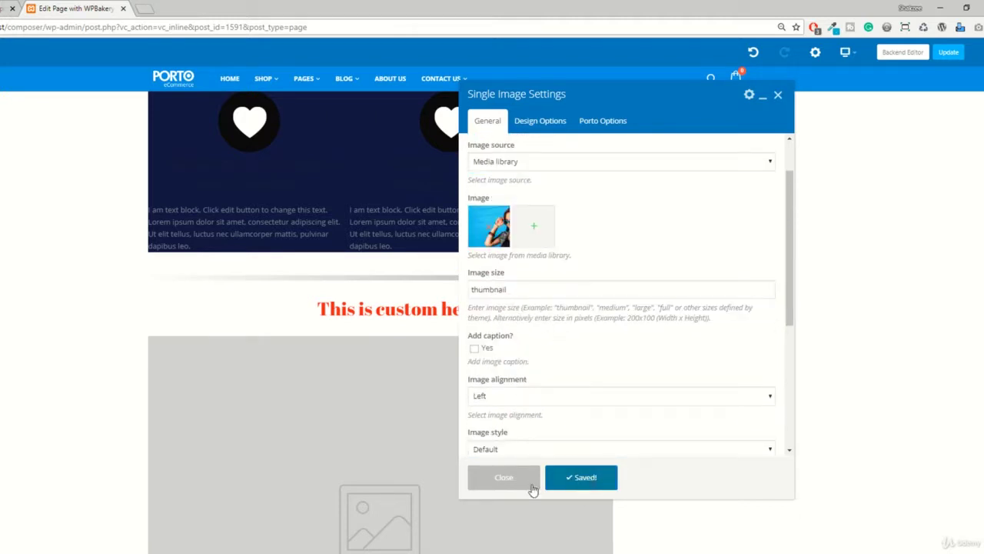
{"action": "left_click", "coordinate": [531, 484]}
{"action": "scroll", "coordinate": [451, 420], "scroll_direction": "down", "scroll_amount": 3}
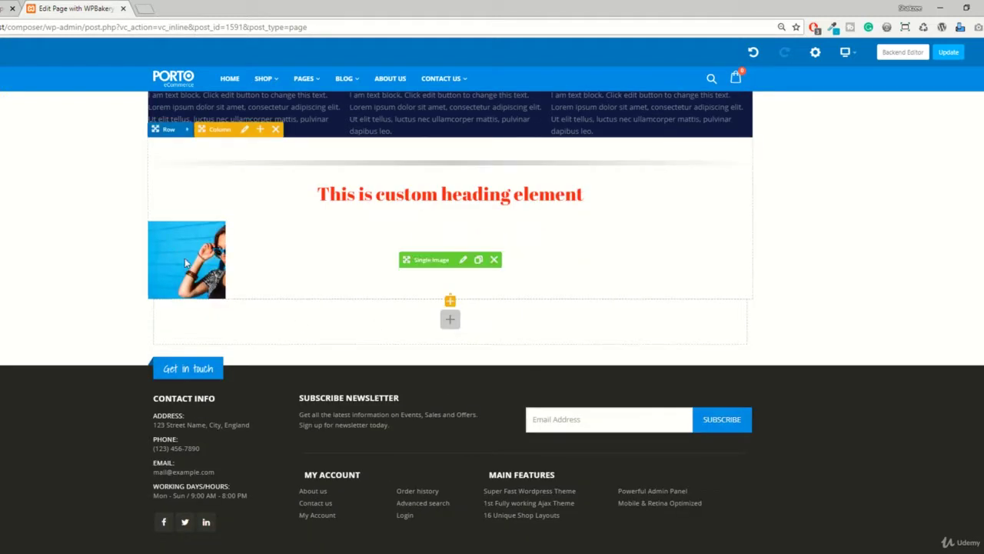
Set the single image's size to medium and save the changes.
{"action": "left_click", "coordinate": [463, 260]}
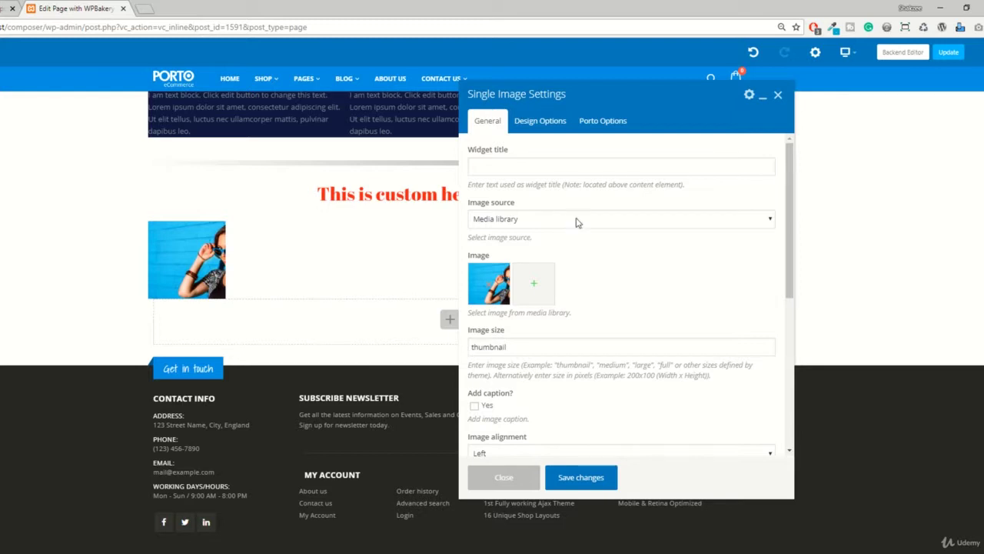
{"action": "scroll", "coordinate": [507, 289], "scroll_direction": "down", "scroll_amount": 3}
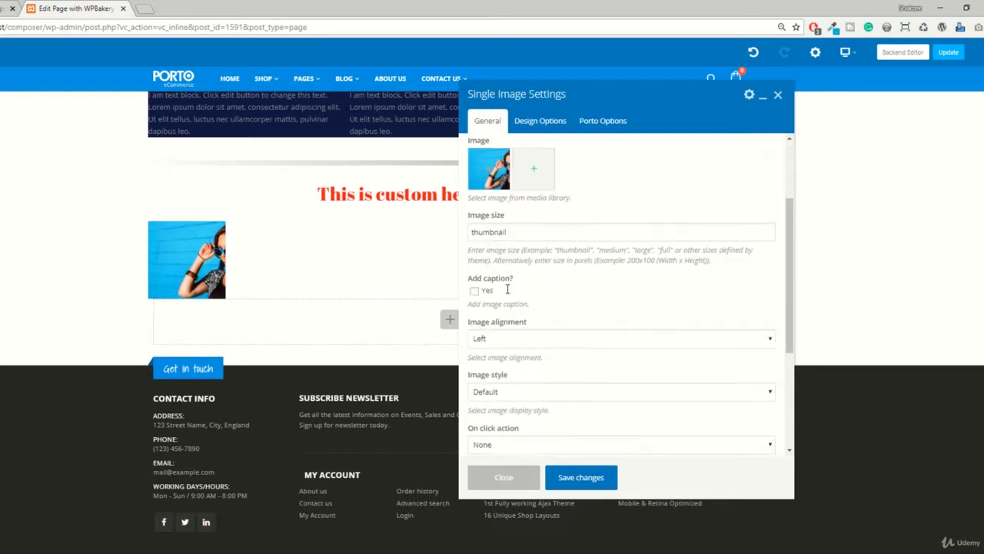
{"action": "double_click", "coordinate": [608, 251]}
{"action": "key", "text": "ctrl+c"}
{"action": "double_click", "coordinate": [489, 231]}
{"action": "key", "text": "ctrl+v"}
{"action": "left_click", "coordinate": [563, 476]}
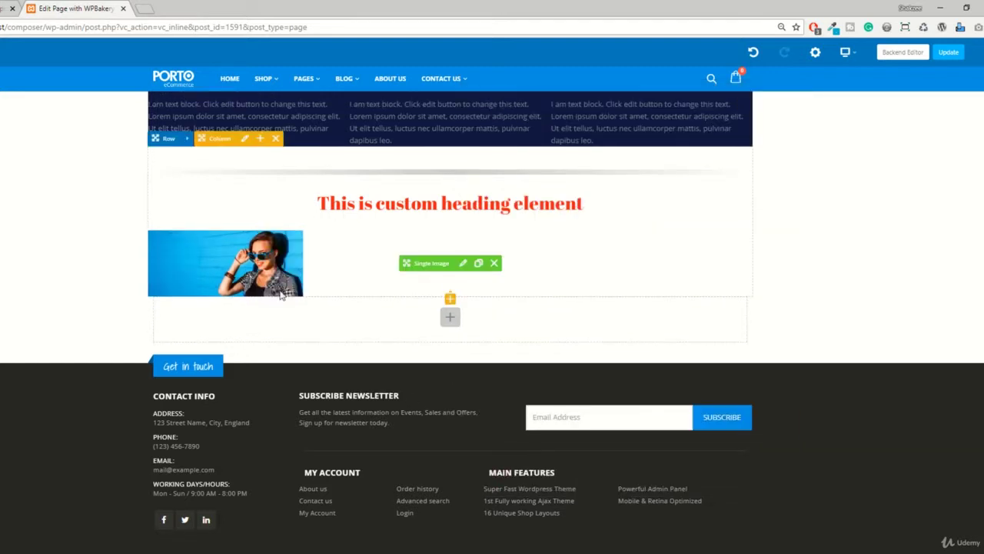
Set the single image's size to large, save the changes and close its settings.
{"action": "left_click", "coordinate": [463, 263]}
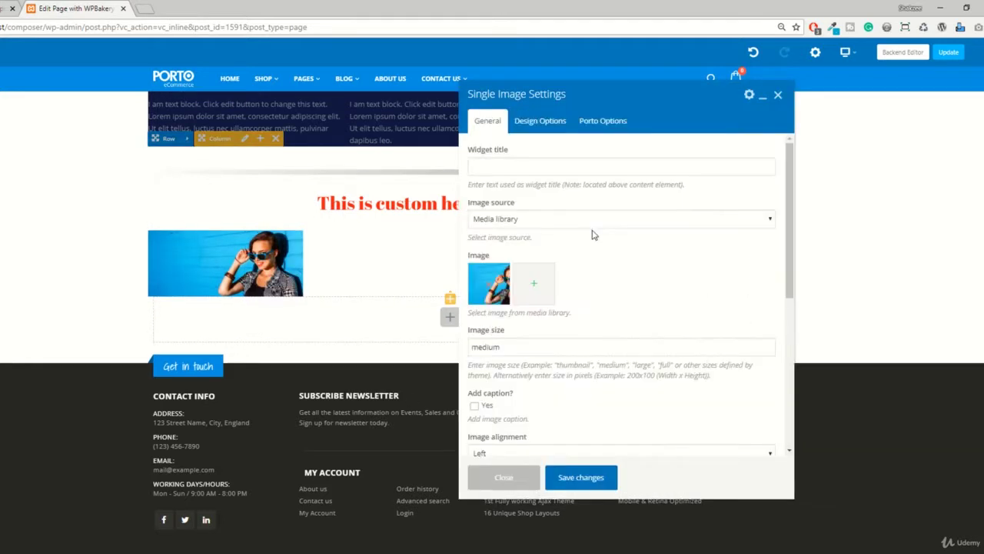
{"action": "scroll", "coordinate": [611, 304], "scroll_direction": "down", "scroll_amount": 3}
{"action": "double_click", "coordinate": [643, 260]}
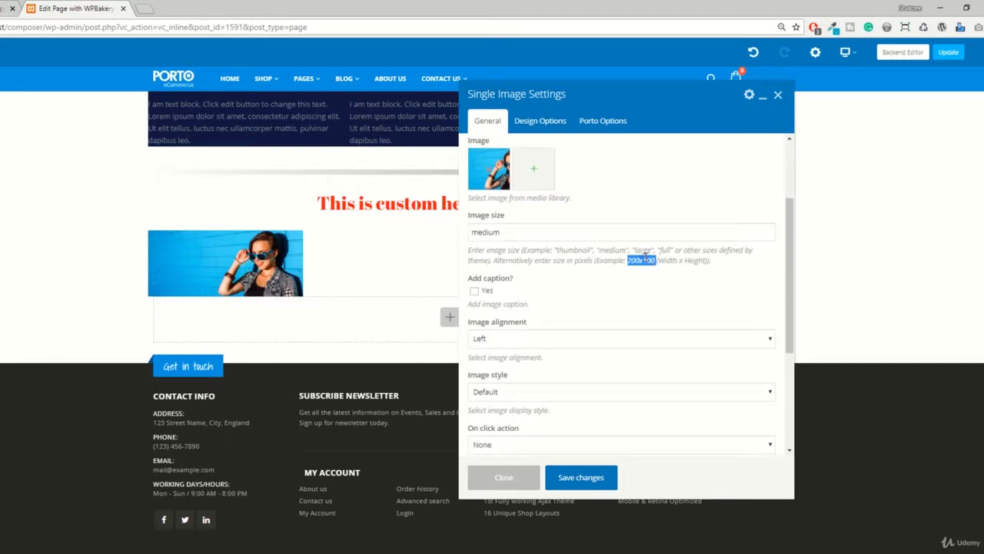
{"action": "double_click", "coordinate": [643, 250]}
{"action": "key", "text": "ctrl+c"}
{"action": "double_click", "coordinate": [481, 232]}
{"action": "key", "text": "ctrl+v"}
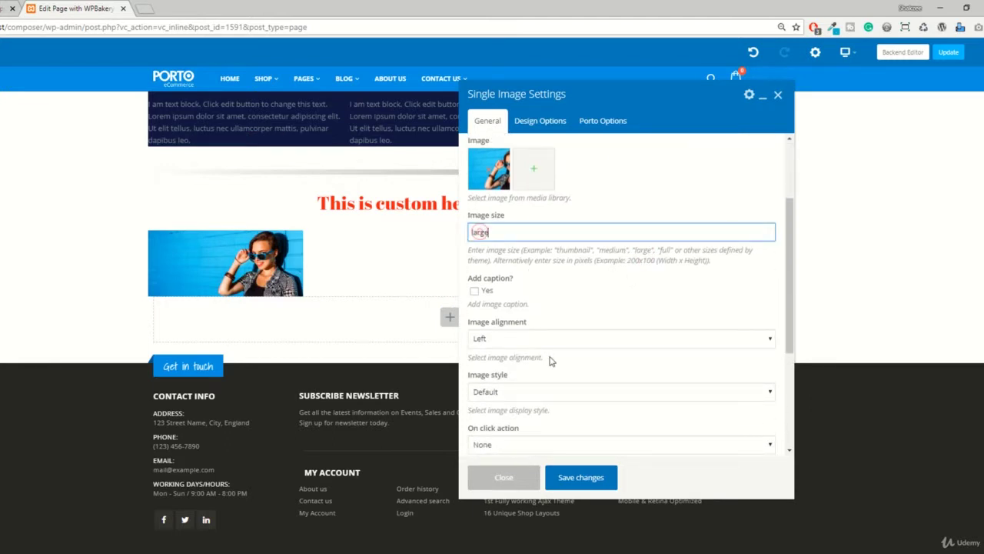
{"action": "left_click", "coordinate": [580, 477]}
{"action": "left_click", "coordinate": [504, 477]}
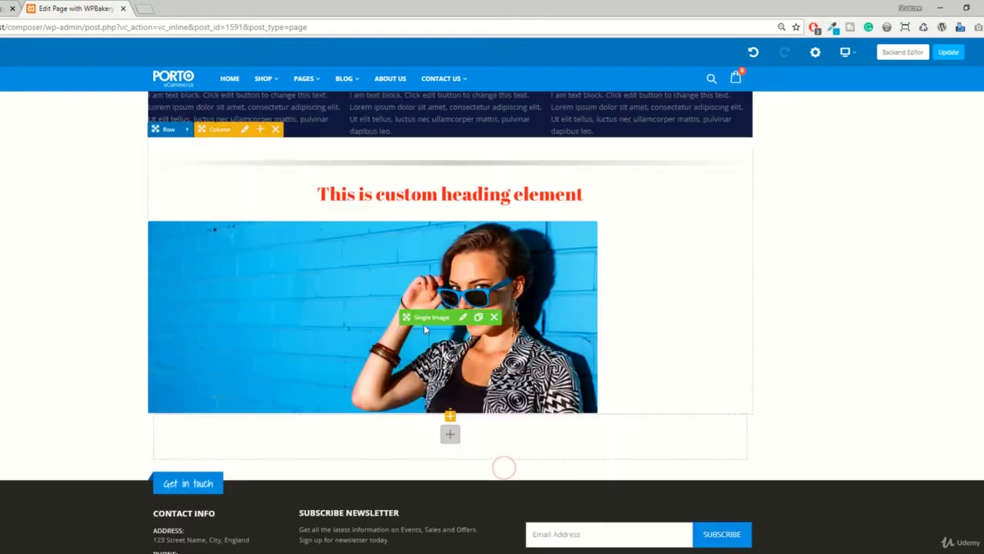
Set the single image's size to full, save the changes and close its settings.
{"action": "left_click", "coordinate": [460, 319]}
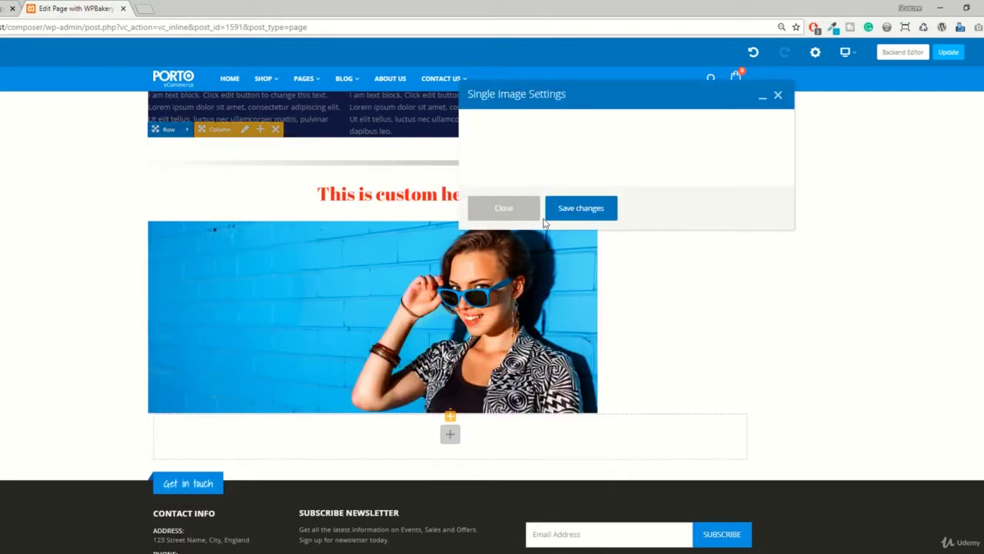
{"action": "scroll", "coordinate": [636, 245], "scroll_direction": "down", "scroll_amount": 1}
{"action": "scroll", "coordinate": [636, 245], "scroll_direction": "down", "scroll_amount": 2}
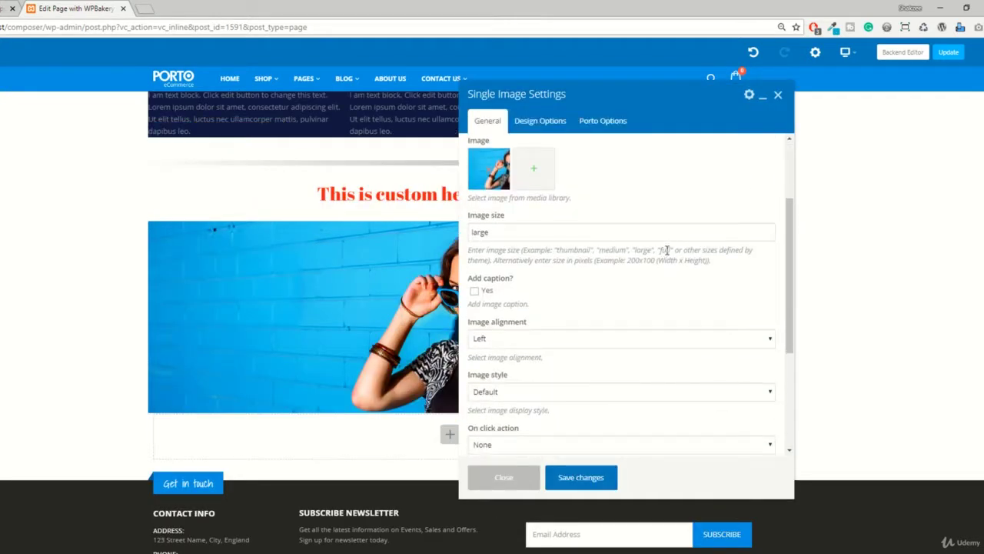
{"action": "left_click_drag", "start_coordinate": [665, 250], "coordinate": [538, 234]}
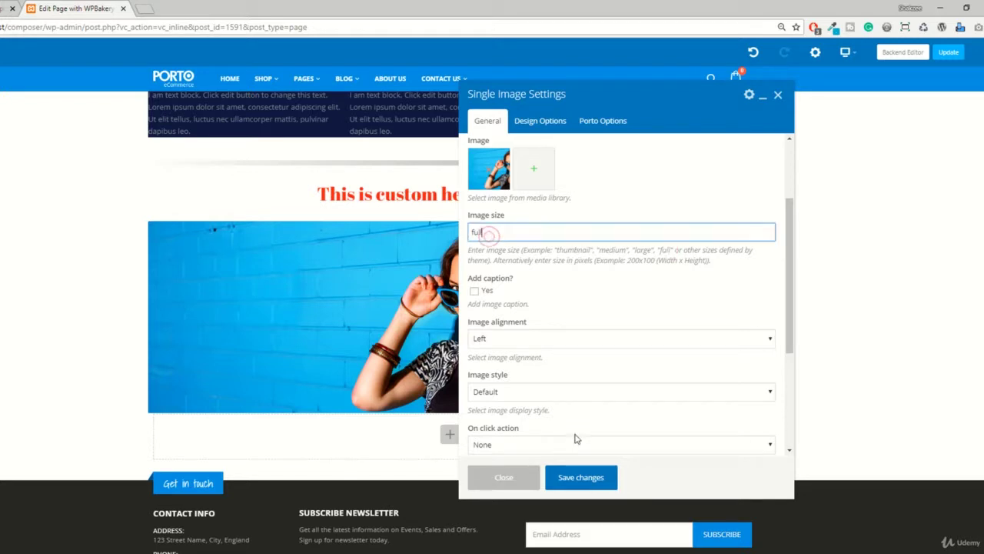
{"action": "left_click", "coordinate": [569, 477]}
{"action": "left_click", "coordinate": [507, 477]}
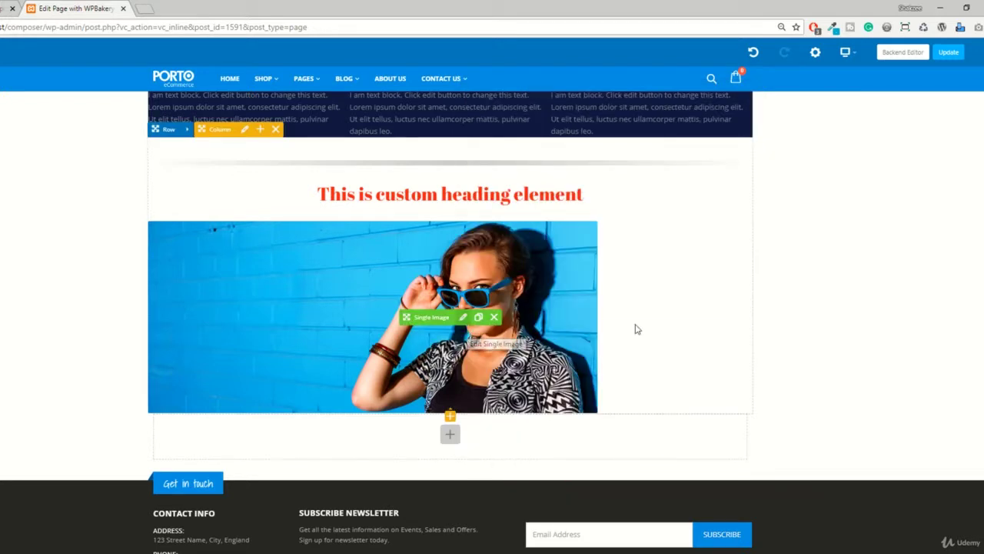
Review the single image's settings, its appearance on the page and the elements available to add below it.
{"action": "left_click", "coordinate": [463, 317]}
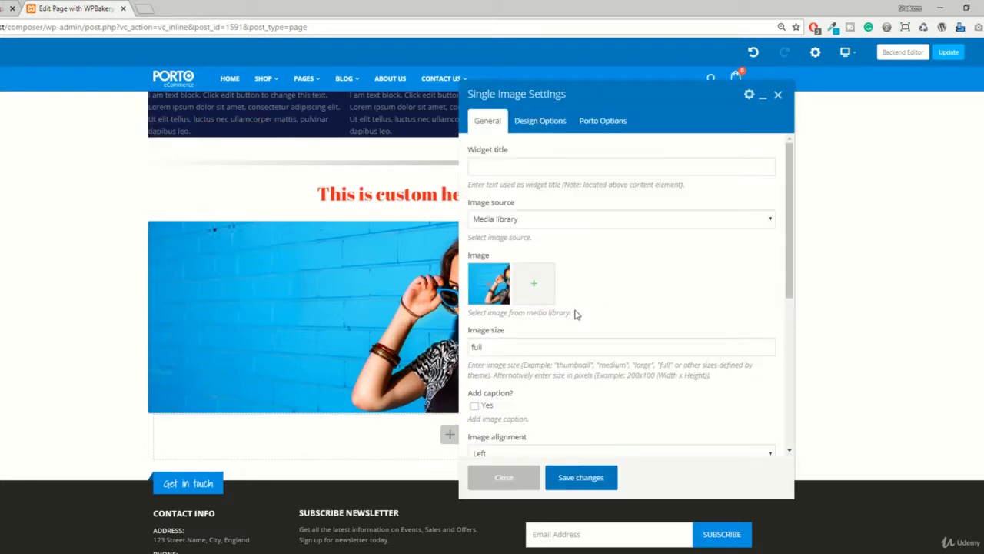
{"action": "left_click", "coordinate": [777, 94]}
{"action": "scroll", "coordinate": [578, 252], "scroll_direction": "down", "scroll_amount": 2}
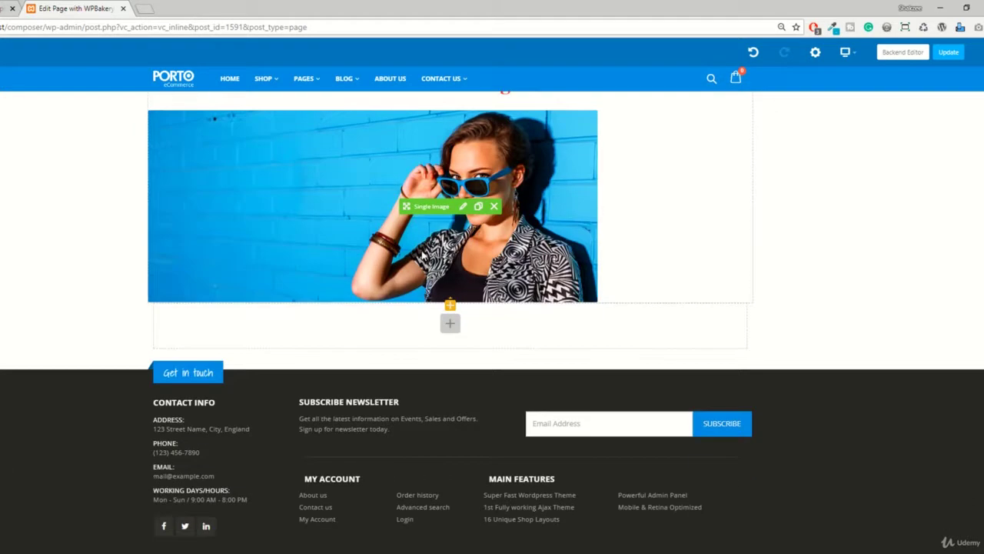
{"action": "scroll", "coordinate": [481, 243], "scroll_direction": "up", "scroll_amount": 2}
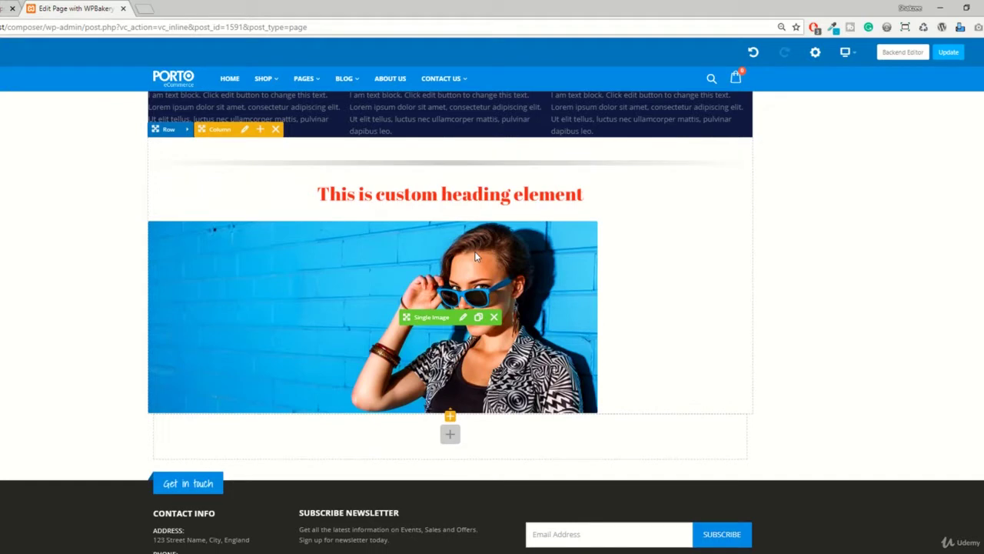
{"action": "left_click", "coordinate": [450, 416]}
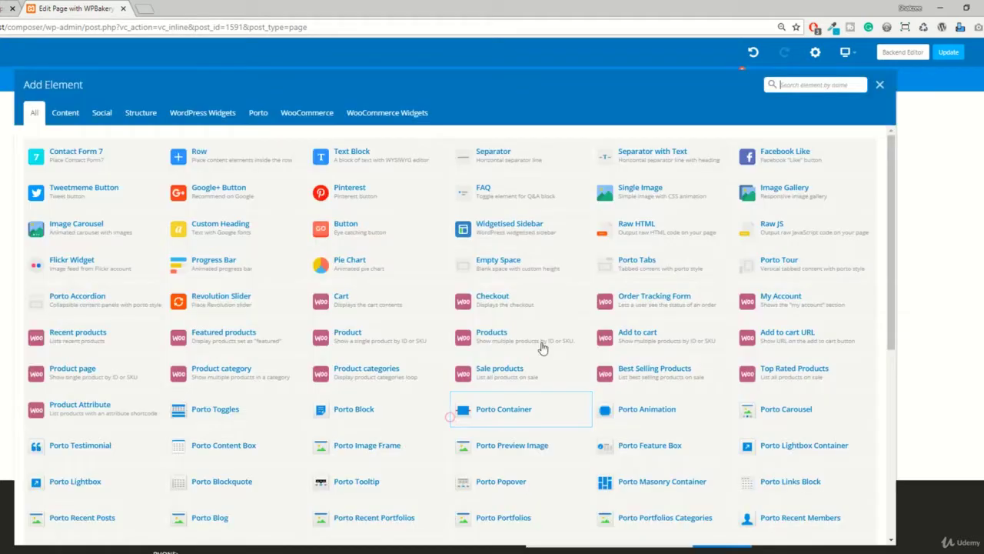
{"action": "left_click", "coordinate": [881, 85]}
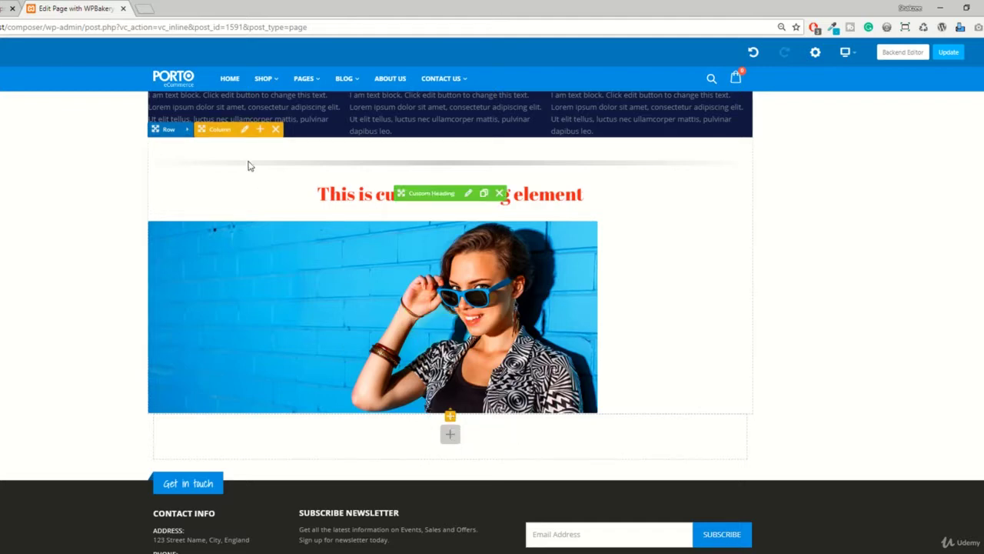
Add a text block with its default text to the first column of the lower heart-icon row.
{"action": "scroll", "coordinate": [339, 308], "scroll_direction": "up", "scroll_amount": 3}
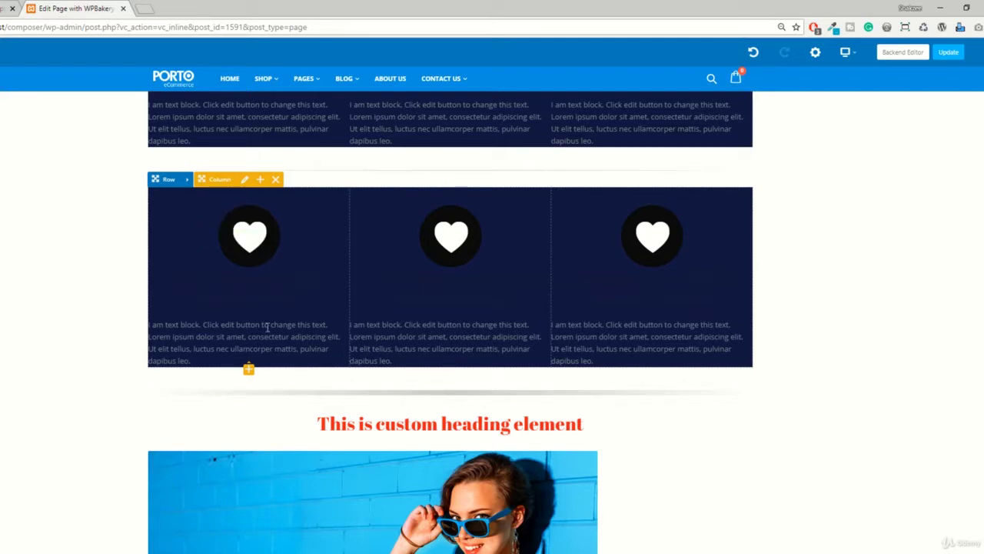
{"action": "left_click", "coordinate": [248, 370]}
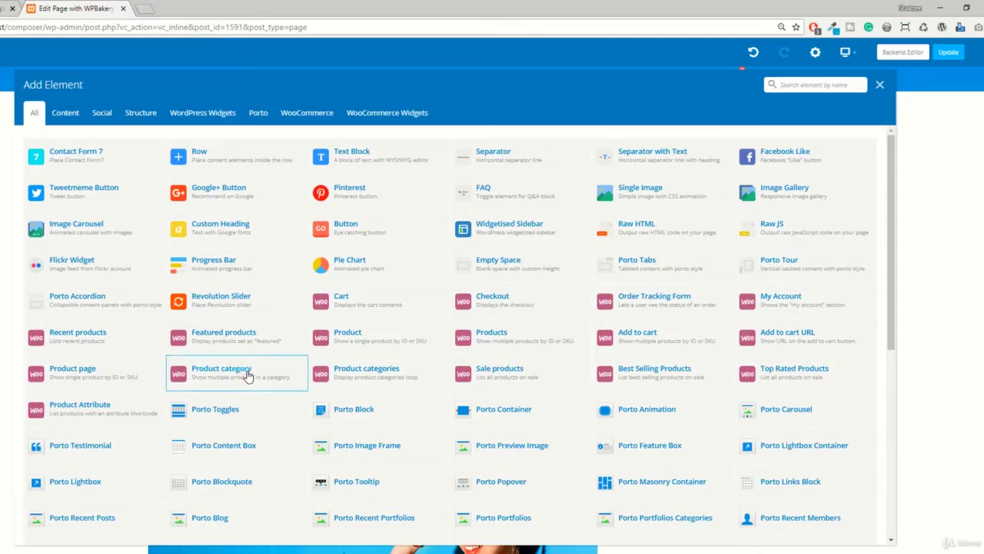
{"action": "left_click", "coordinate": [361, 158]}
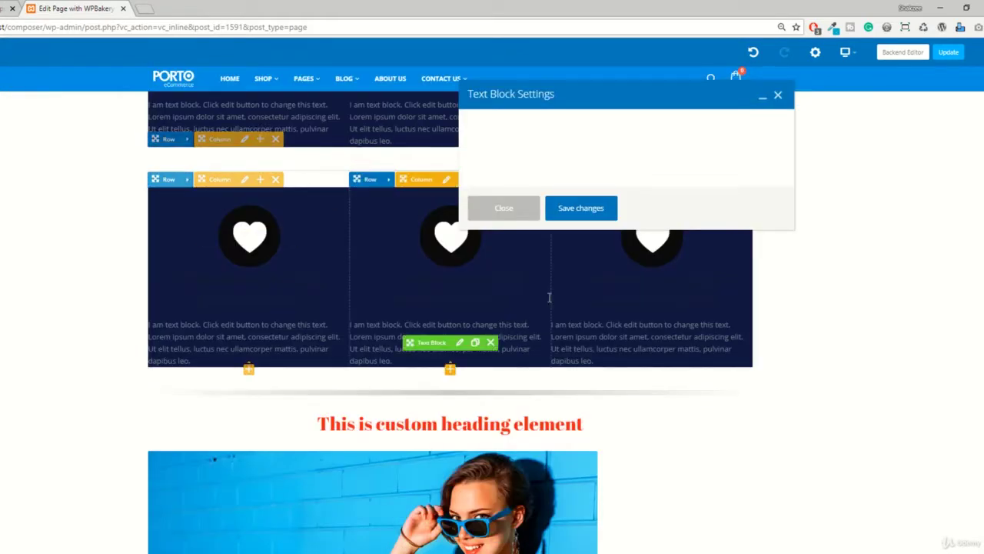
{"action": "left_click", "coordinate": [585, 480]}
{"action": "left_click", "coordinate": [527, 485]}
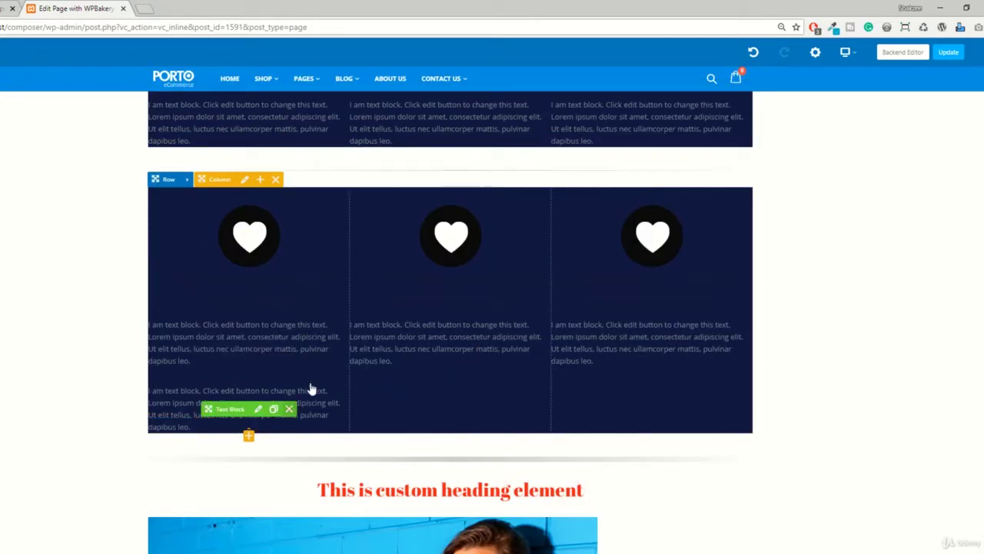
Delete the extra text block from the first column of the heart-icon row.
{"action": "left_click", "coordinate": [288, 409]}
{"action": "scroll", "coordinate": [266, 282], "scroll_direction": "down", "scroll_amount": 5}
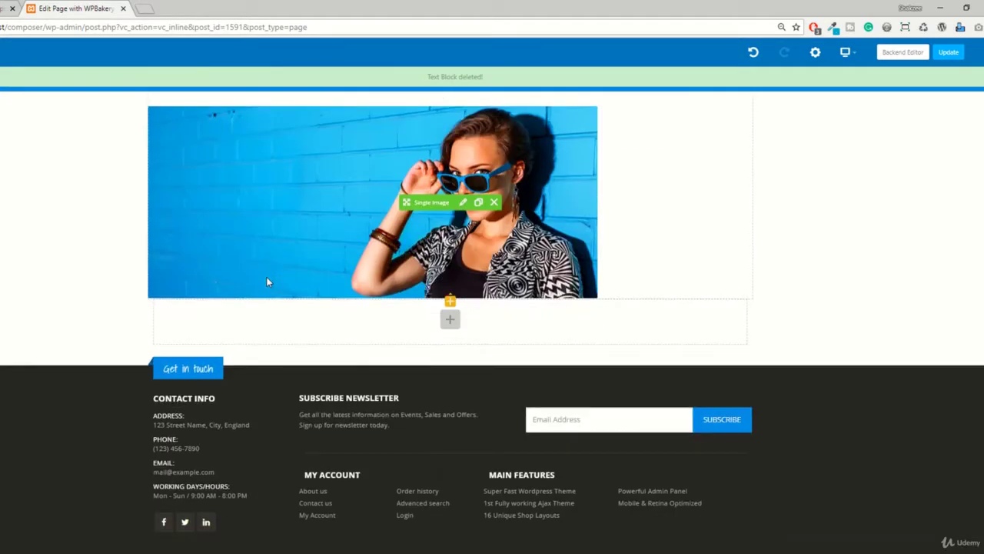
{"action": "scroll", "coordinate": [267, 281], "scroll_direction": "up", "scroll_amount": 2}
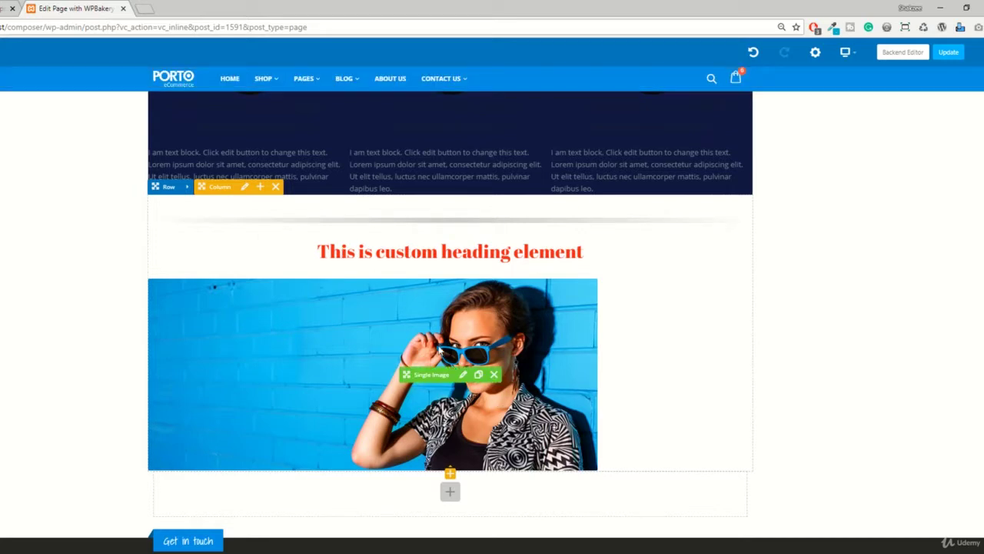
Search the elements for "text" and add a text block below the single image.
{"action": "left_click", "coordinate": [450, 476]}
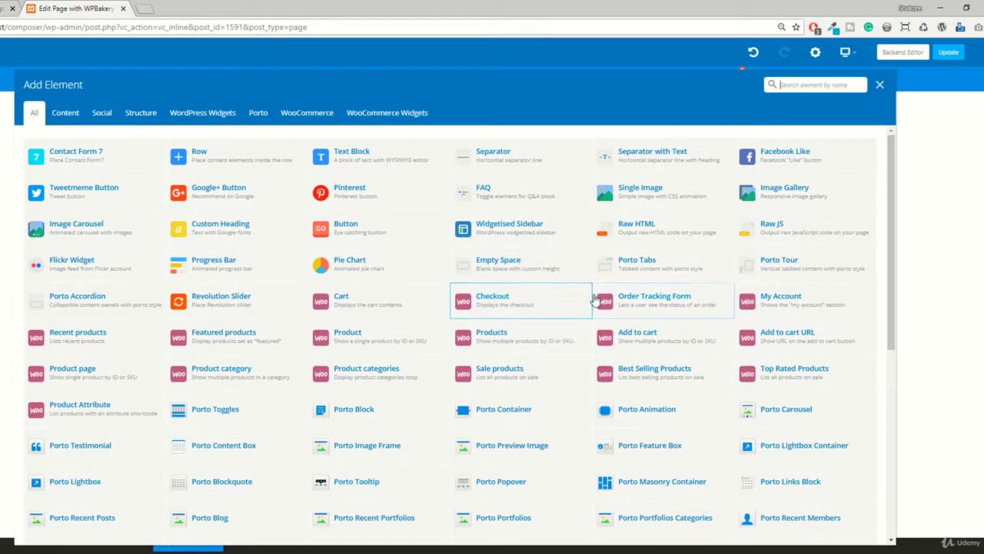
{"action": "type", "text": "tres"}
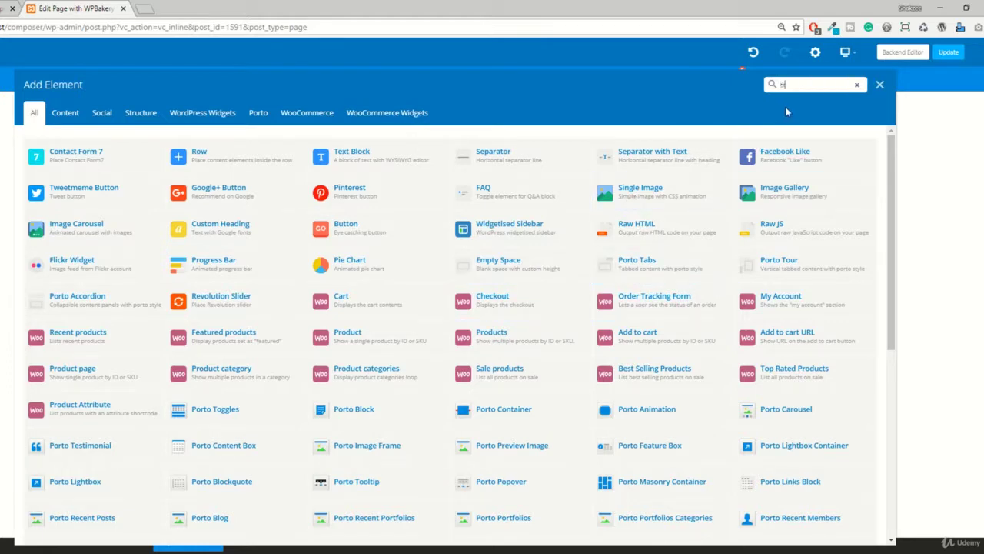
{"action": "key", "text": "BackSpace"}
{"action": "key", "text": "BackSpace"}
{"action": "key", "text": "BackSpace"}
{"action": "key", "text": "BackSpace"}
{"action": "type", "text": "text"}
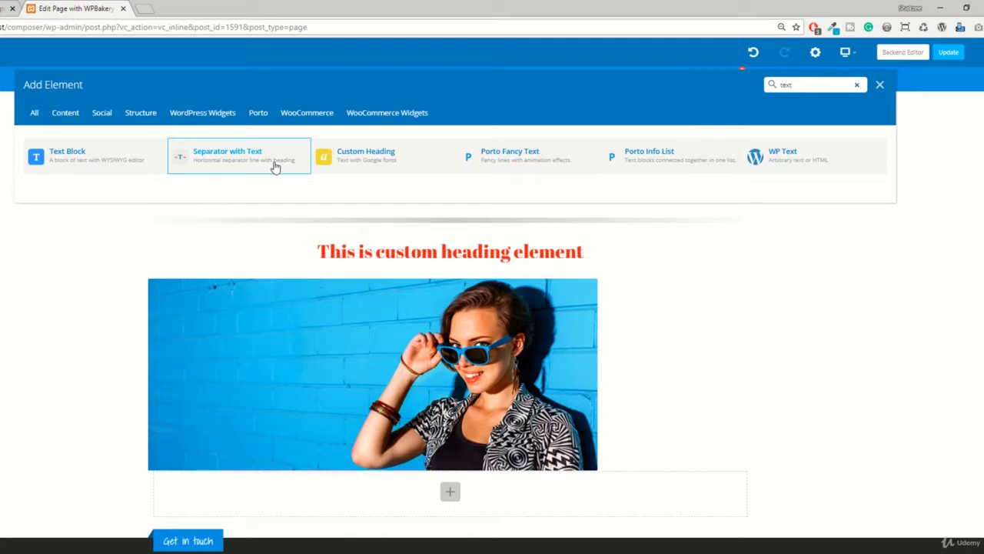
{"action": "left_click", "coordinate": [33, 159]}
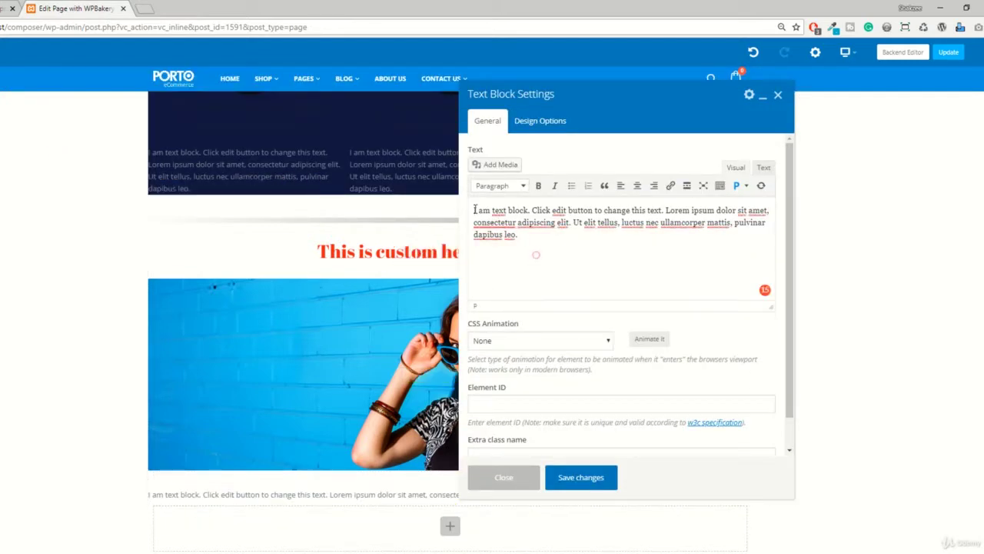
Examine the text block's CSS animation, element ID and extra class name settings.
{"action": "scroll", "coordinate": [523, 346], "scroll_direction": "down", "scroll_amount": 1}
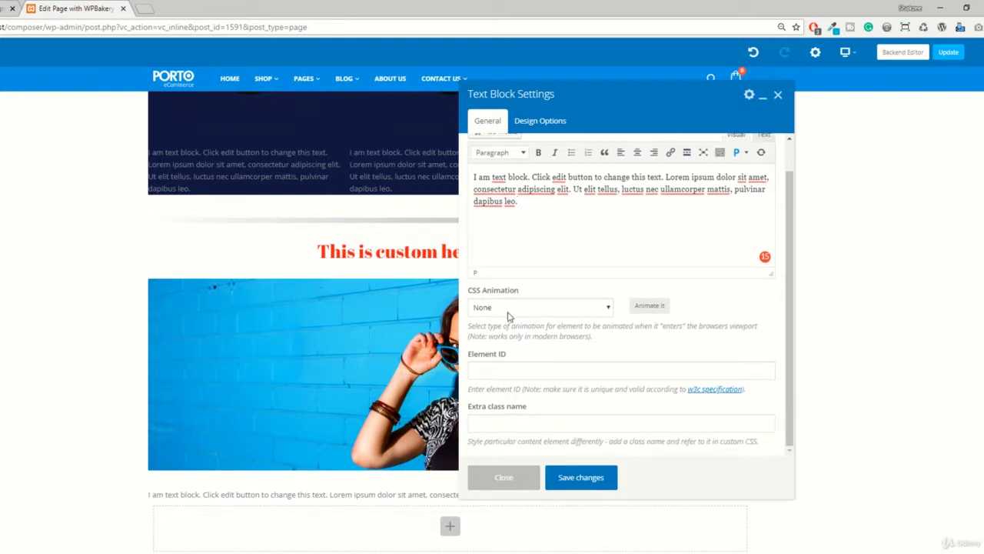
{"action": "left_click", "coordinate": [501, 363]}
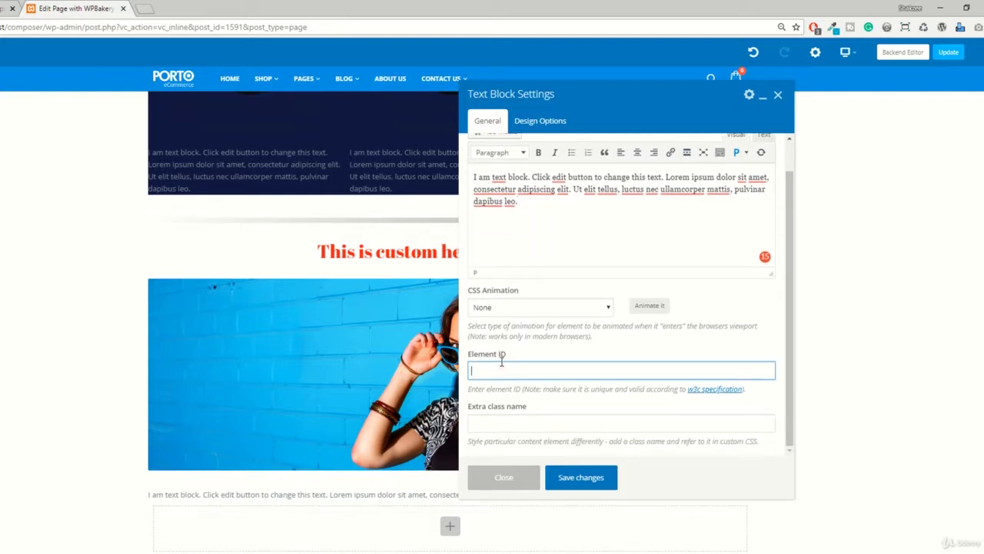
{"action": "left_click", "coordinate": [504, 424]}
{"action": "scroll", "coordinate": [500, 421], "scroll_direction": "up", "scroll_amount": 1}
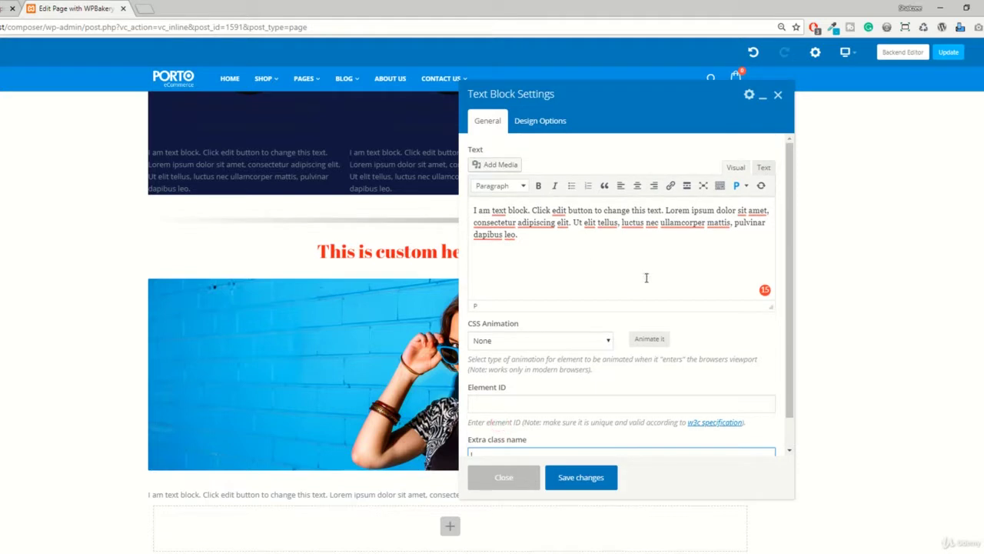
Try bold formatting on the text block's whole paragraph and return it to regular weight.
{"action": "triple_click", "coordinate": [527, 241]}
{"action": "left_click", "coordinate": [538, 186]}
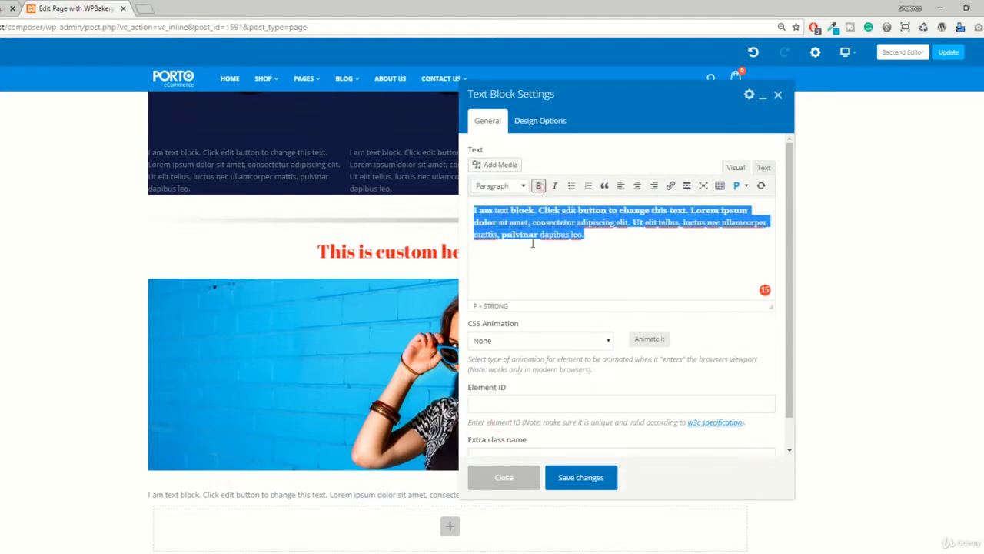
{"action": "left_click", "coordinate": [531, 238]}
{"action": "triple_click", "coordinate": [570, 249]}
Save the new text block with its default text and close its settings.
{"action": "left_click", "coordinate": [573, 478]}
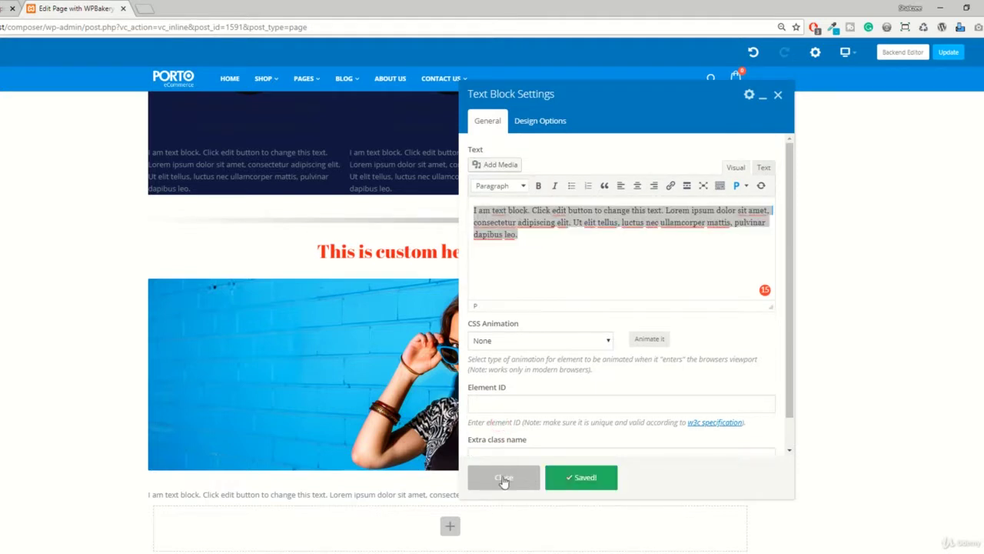
{"action": "left_click", "coordinate": [502, 477]}
{"action": "scroll", "coordinate": [441, 376], "scroll_direction": "down", "scroll_amount": 3}
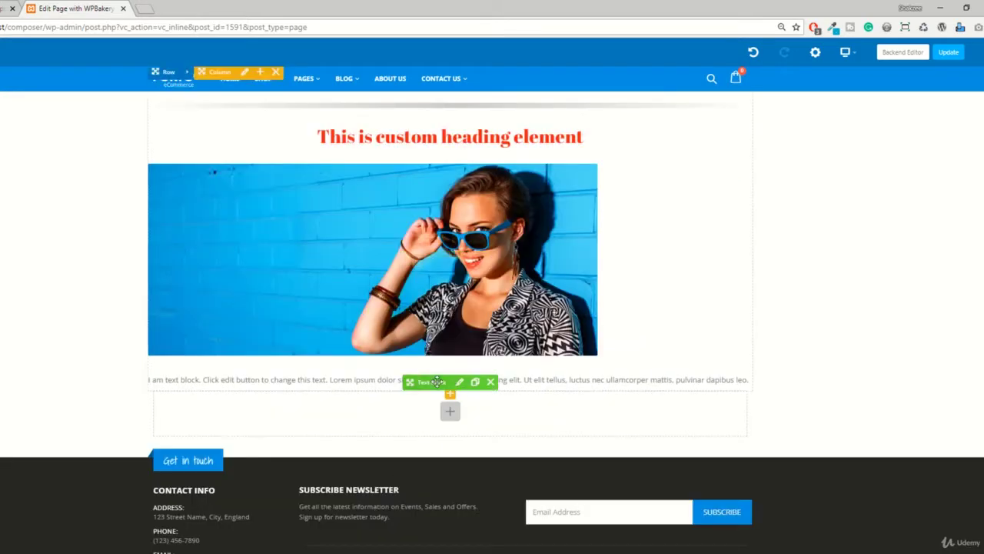
Center the text block's paragraph and save the changes.
{"action": "left_click", "coordinate": [461, 383]}
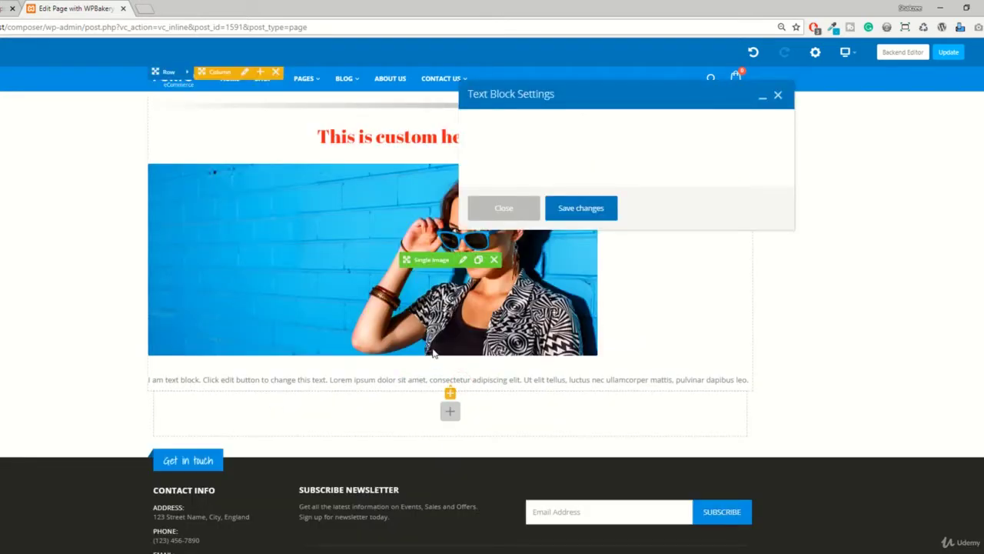
{"action": "triple_click", "coordinate": [532, 234]}
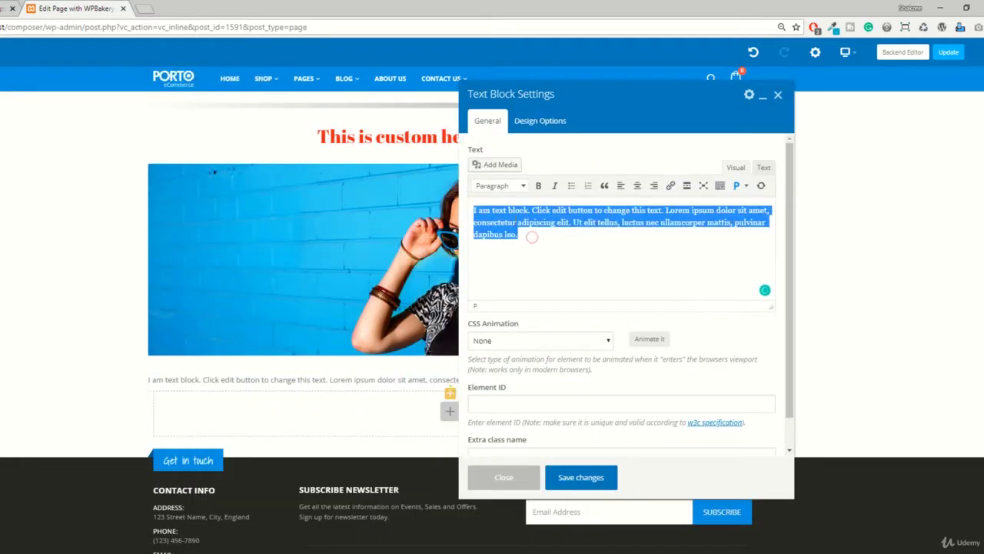
{"action": "left_click", "coordinate": [637, 186]}
{"action": "left_click", "coordinate": [581, 480]}
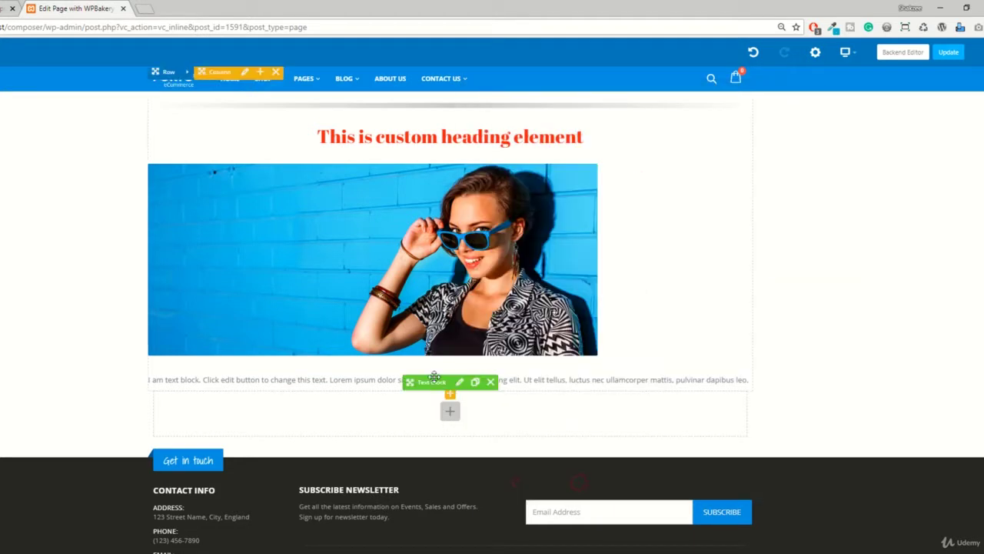
Set the text block's background color to red in its design options, save the change and close the settings.
{"action": "left_click", "coordinate": [461, 382]}
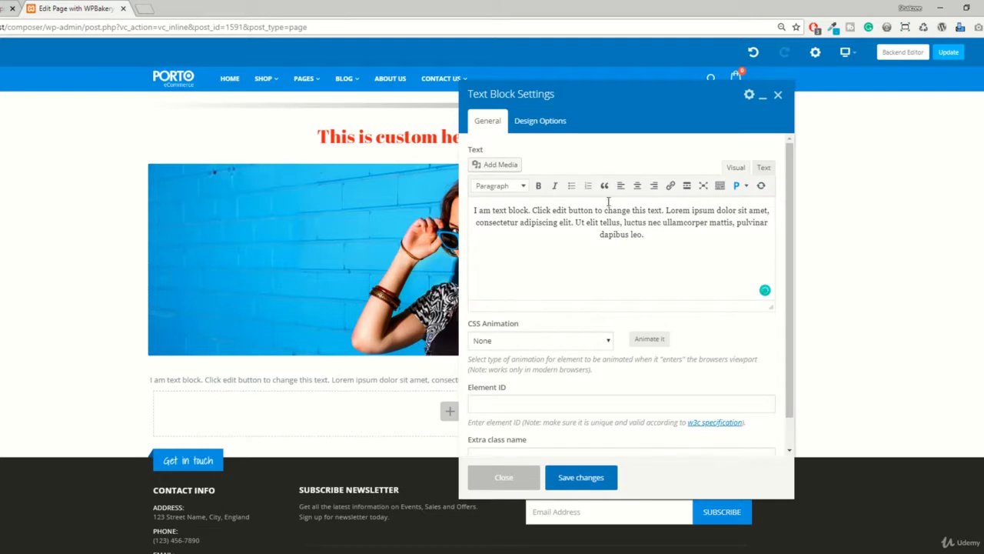
{"action": "left_click", "coordinate": [552, 121]}
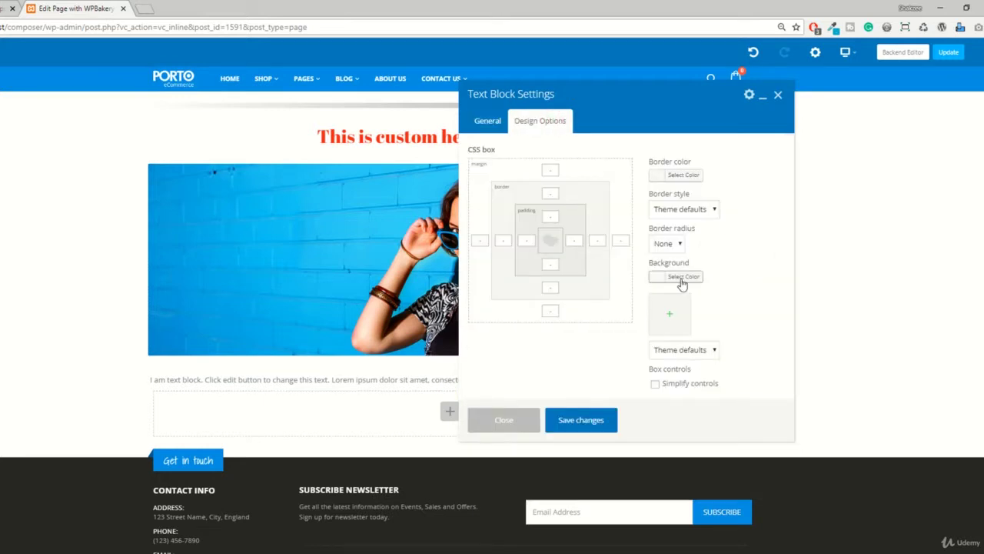
{"action": "left_click", "coordinate": [681, 279]}
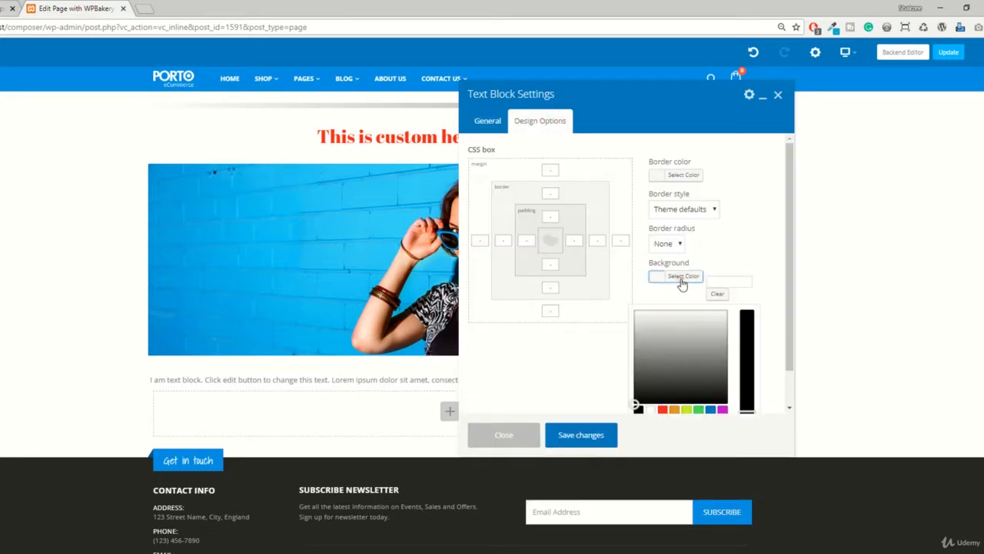
{"action": "left_click", "coordinate": [662, 409]}
{"action": "left_click", "coordinate": [572, 444]}
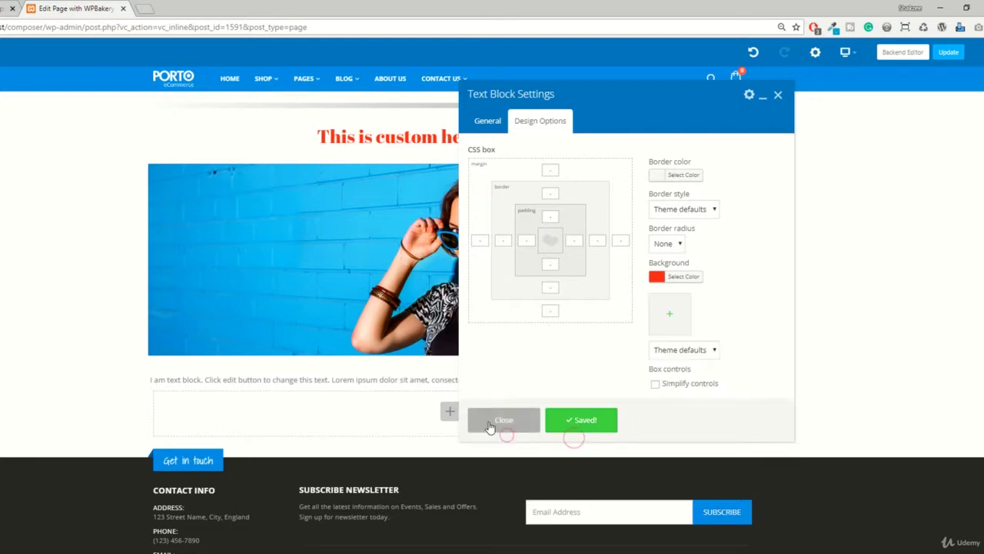
{"action": "left_click", "coordinate": [498, 433]}
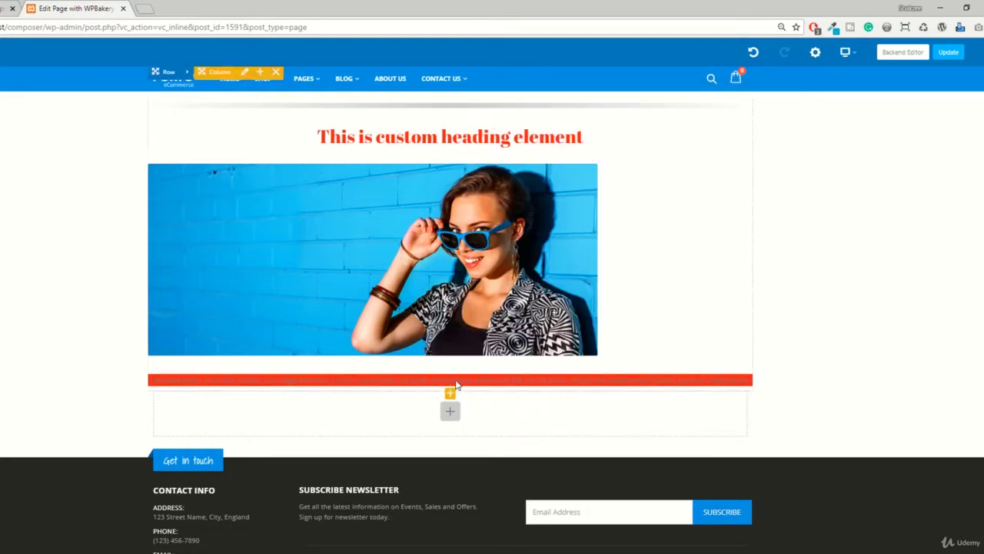
Change the text block's background color to white (#ffffff) and save the change.
{"action": "left_click", "coordinate": [459, 382]}
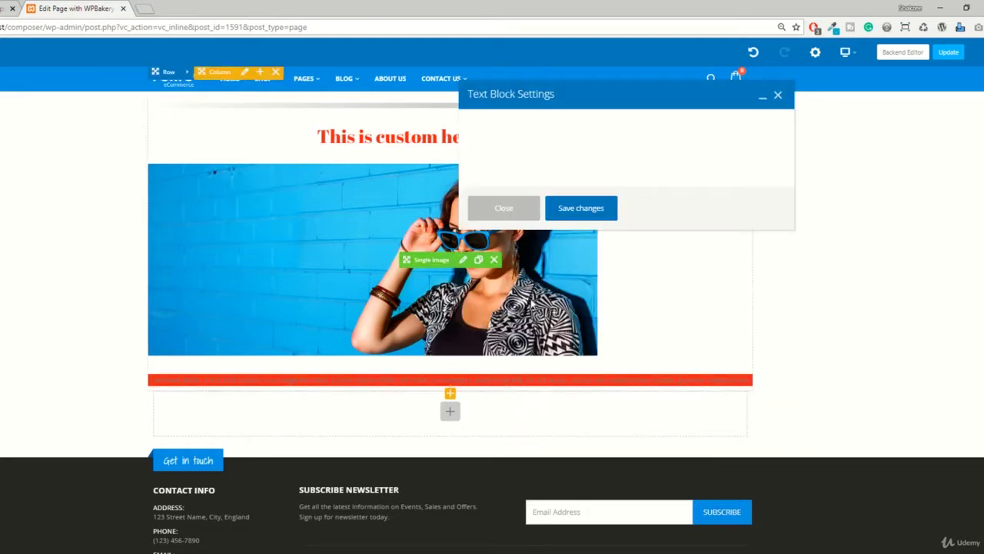
{"action": "left_click", "coordinate": [542, 123]}
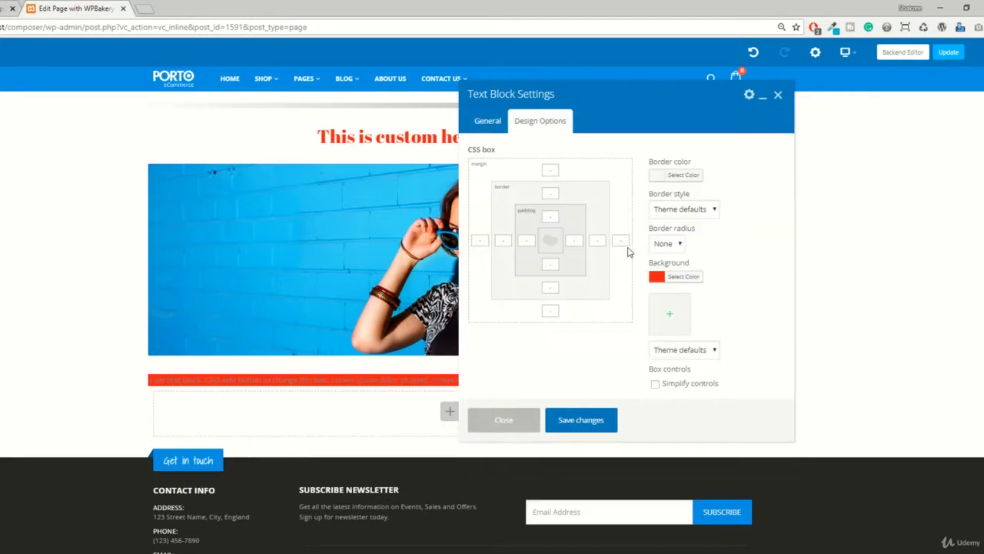
{"action": "left_click", "coordinate": [682, 276]}
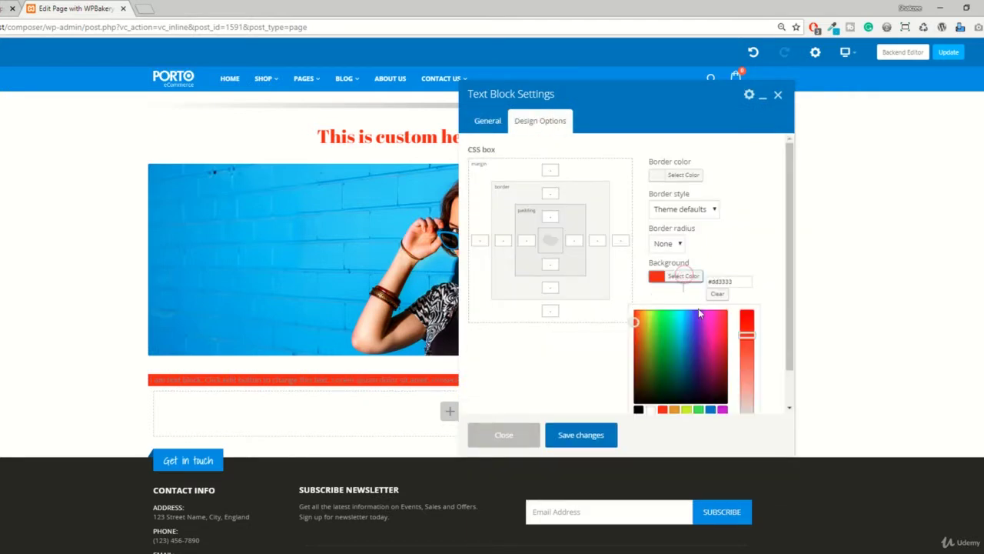
{"action": "left_click", "coordinate": [656, 408]}
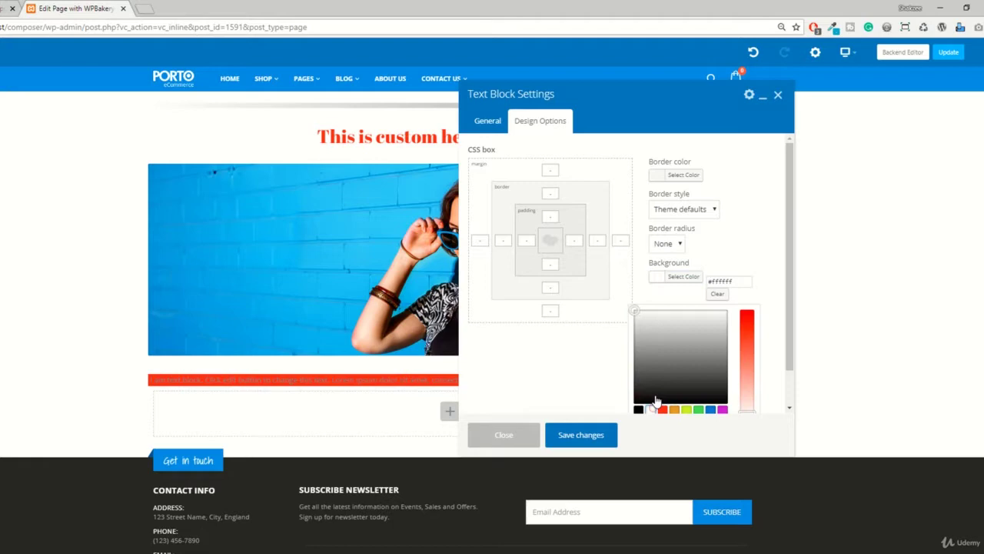
{"action": "left_click", "coordinate": [583, 436]}
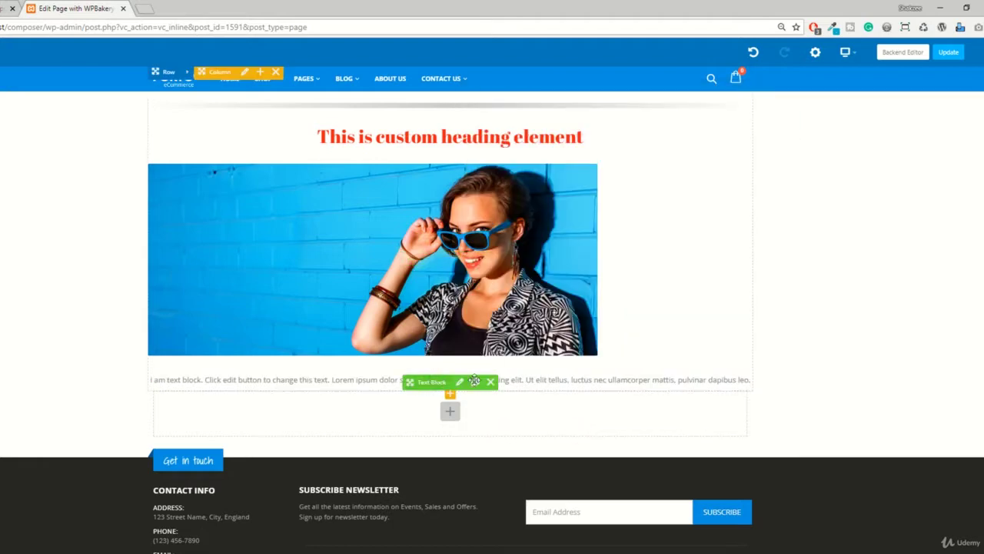
Delete the text block below the image and add a Separator with Text element in its place.
{"action": "left_click", "coordinate": [490, 382]}
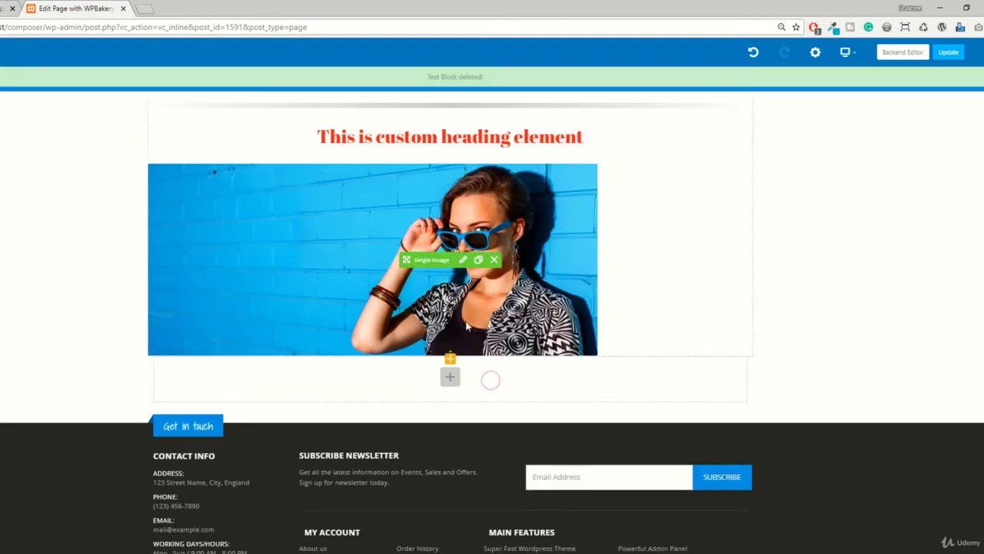
{"action": "left_click", "coordinate": [450, 374]}
{"action": "type", "text": "text"}
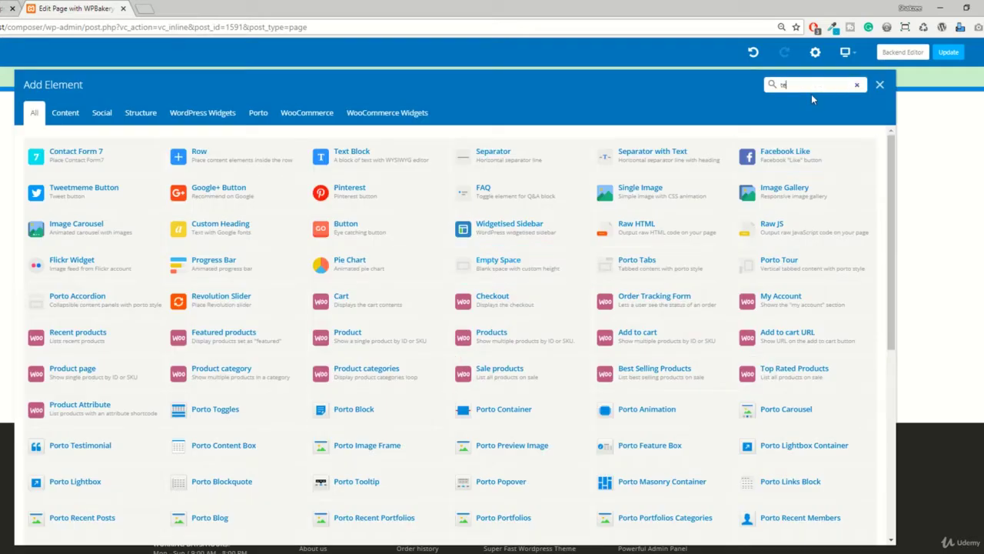
{"action": "key", "text": "BackSpace"}
{"action": "key", "text": "BackSpace"}
{"action": "key", "text": "BackSpace"}
{"action": "key", "text": "BackSpace"}
{"action": "key", "text": "BackSpace"}
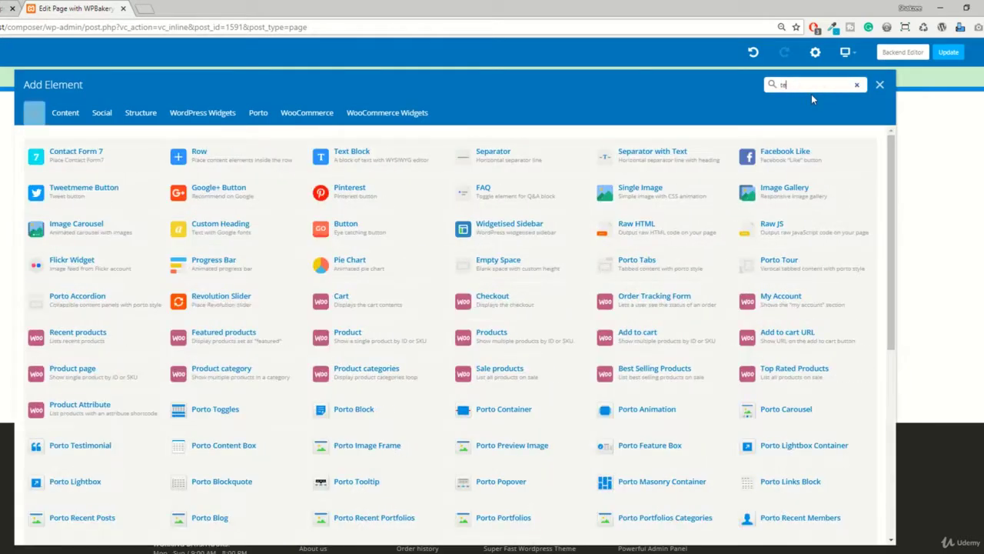
{"action": "type", "text": "text"}
{"action": "left_click", "coordinate": [216, 154]}
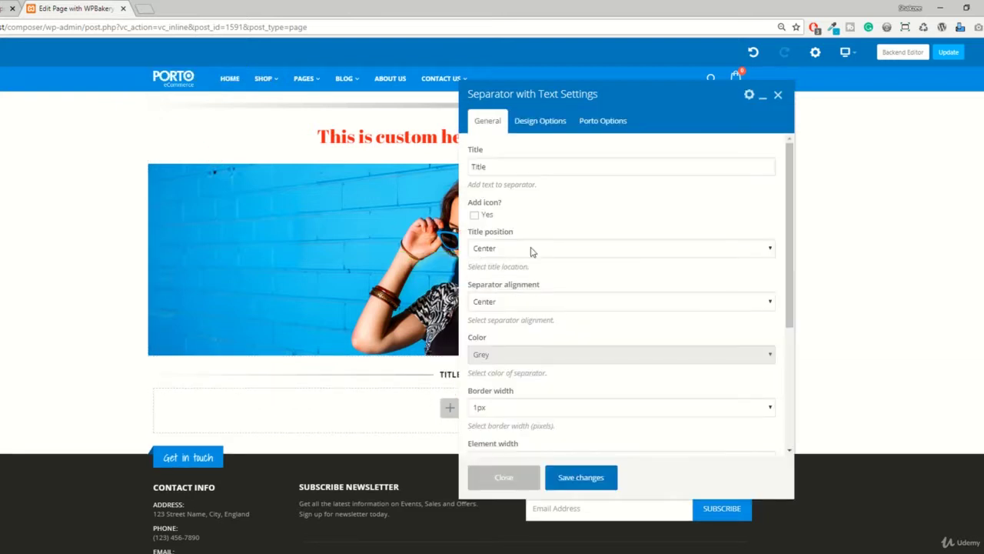
Set the title of the text separator to "What we did".
{"action": "left_click", "coordinate": [497, 170]}
{"action": "double_click", "coordinate": [497, 169]}
{"action": "type", "text": "dfdfdfdfdf"}
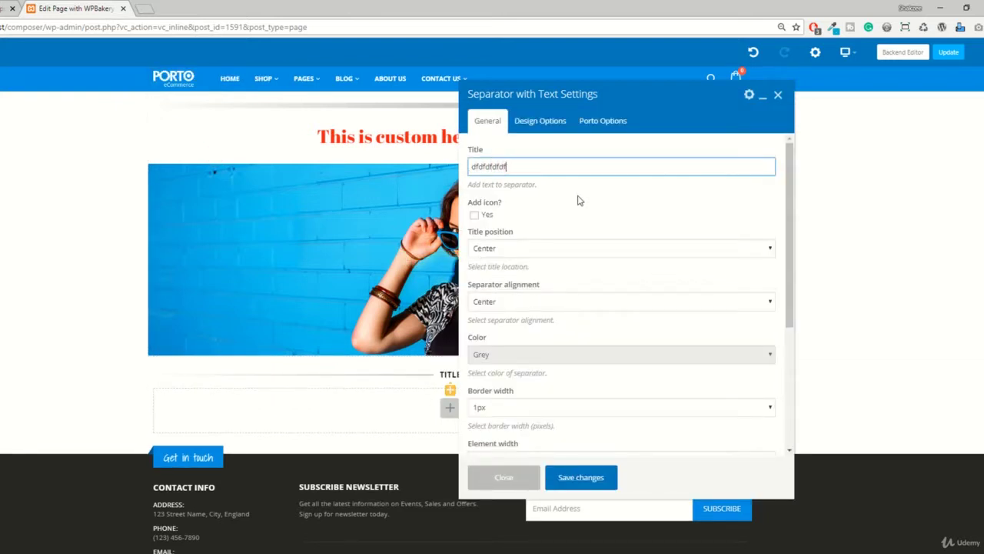
{"action": "double_click", "coordinate": [492, 166]}
{"action": "key", "text": "BackSpace"}
{"action": "left_click", "coordinate": [560, 167]}
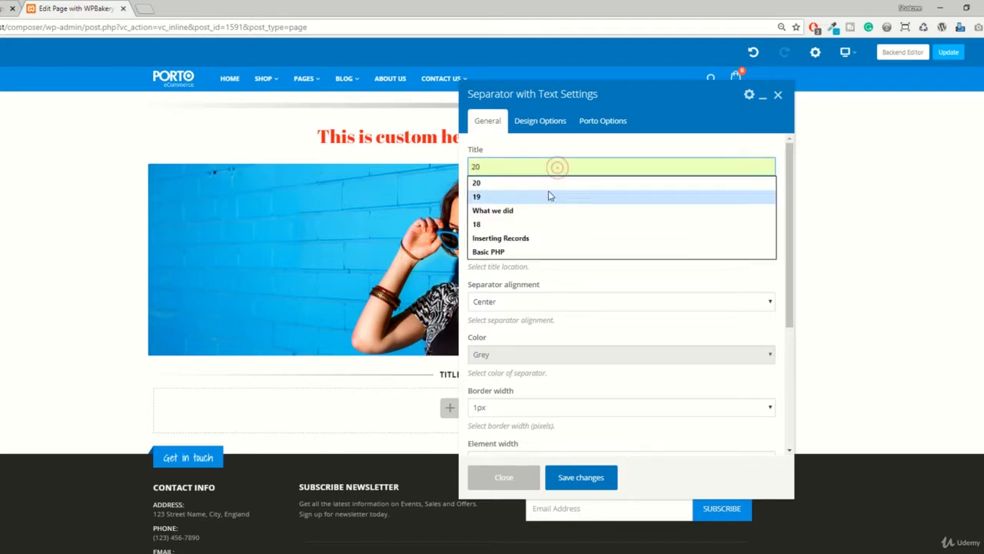
{"action": "left_click", "coordinate": [516, 207]}
Examine the separator's alignment, title position, color and border width options.
{"action": "left_click", "coordinate": [499, 301]}
{"action": "left_click", "coordinate": [493, 301]}
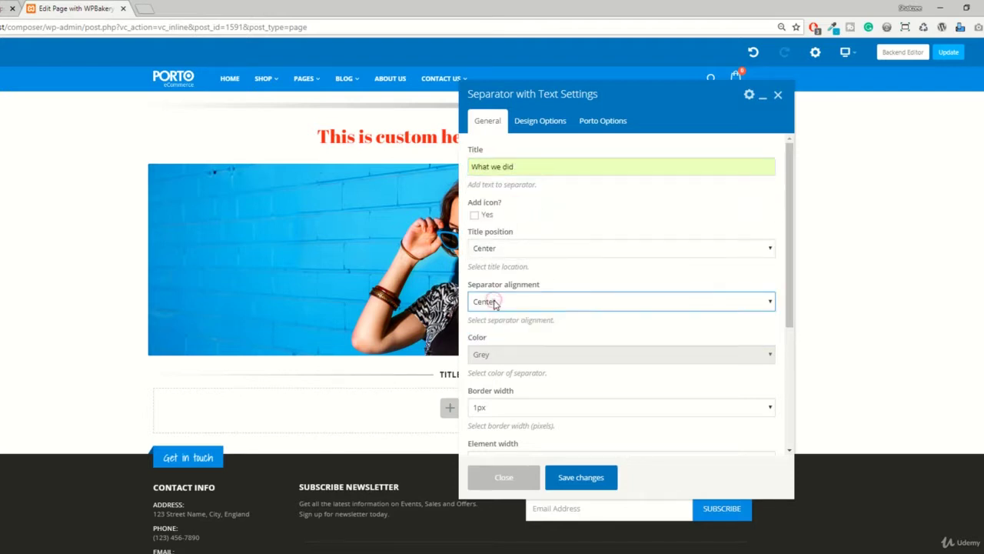
{"action": "left_click", "coordinate": [495, 302]}
{"action": "left_click", "coordinate": [500, 250]}
{"action": "left_click", "coordinate": [499, 254]}
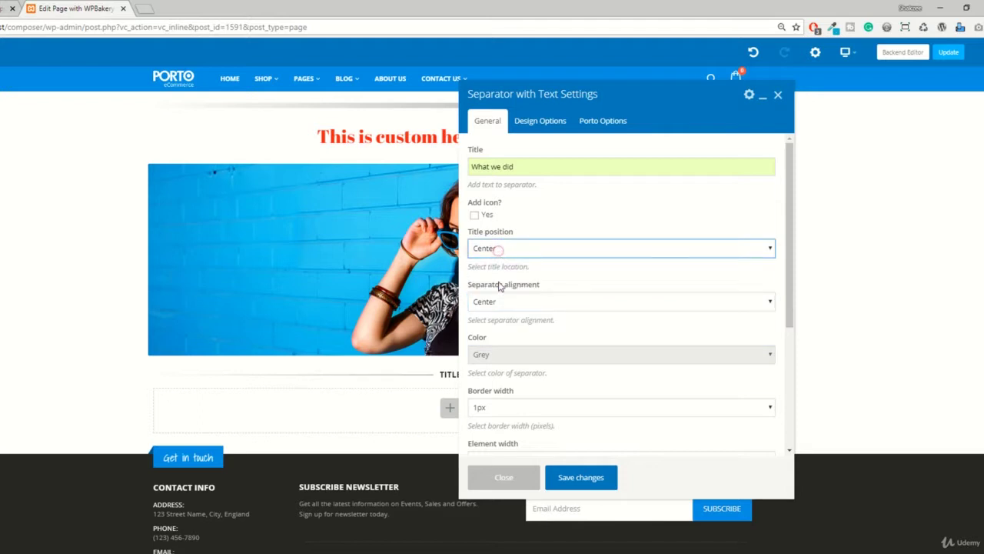
{"action": "scroll", "coordinate": [505, 358], "scroll_direction": "down", "scroll_amount": 1}
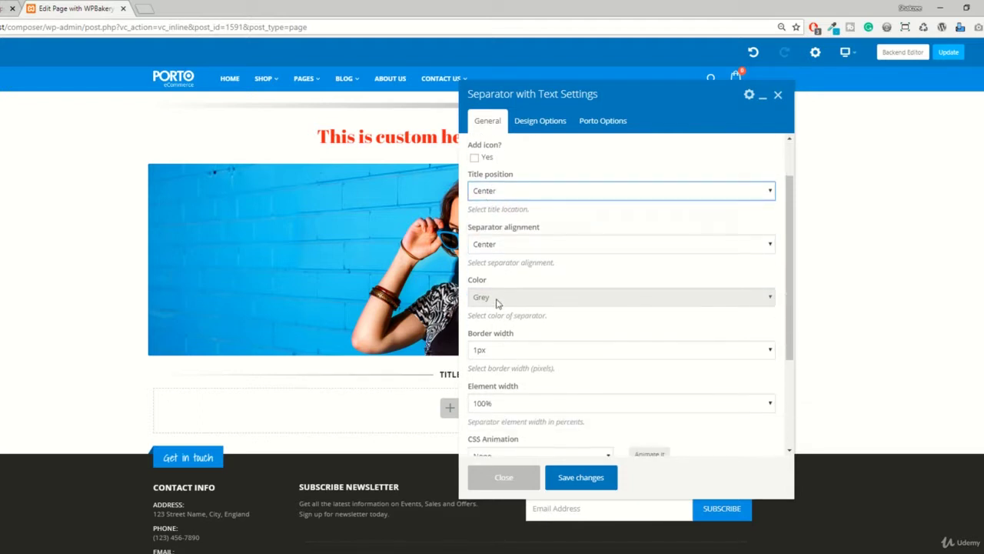
{"action": "scroll", "coordinate": [496, 346], "scroll_direction": "down", "scroll_amount": 1}
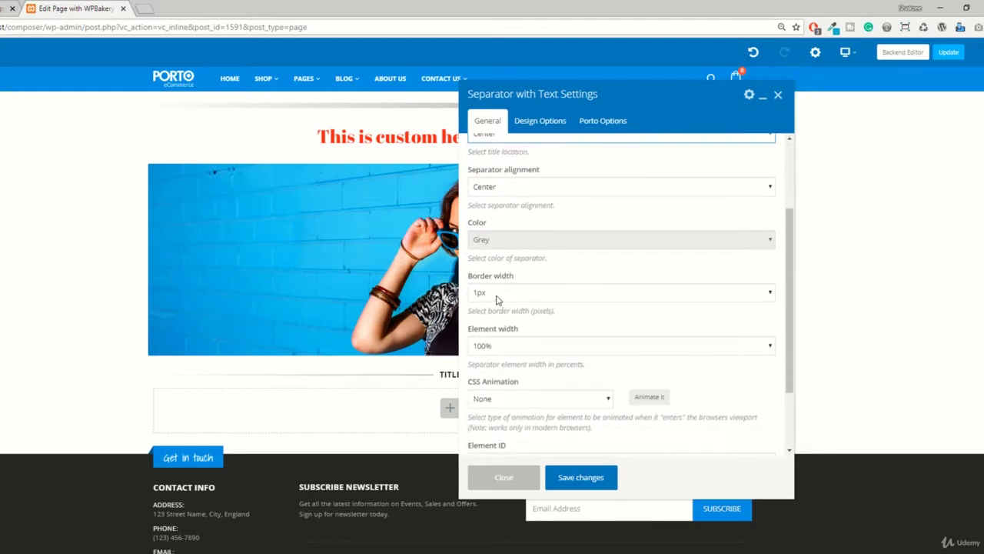
{"action": "left_click", "coordinate": [494, 296]}
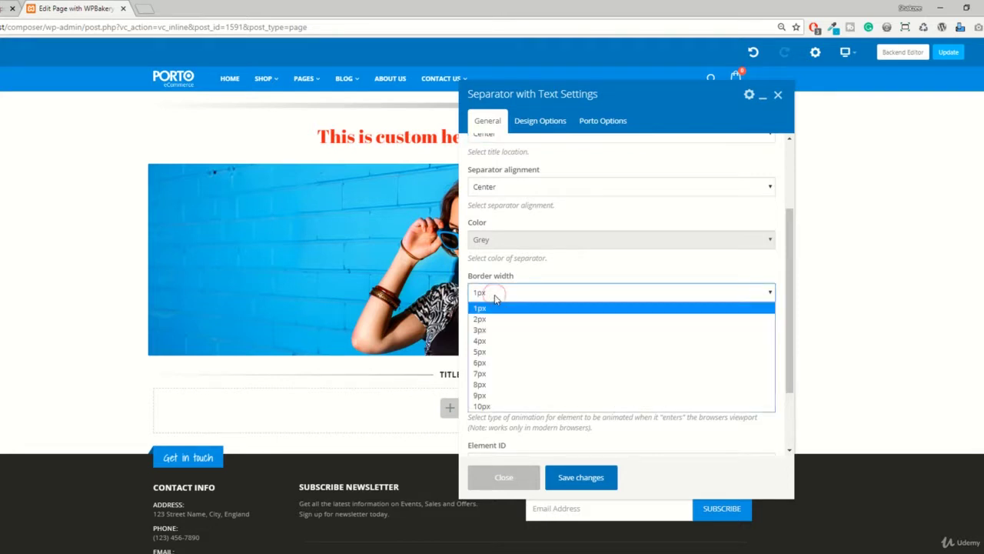
{"action": "left_click", "coordinate": [495, 297]}
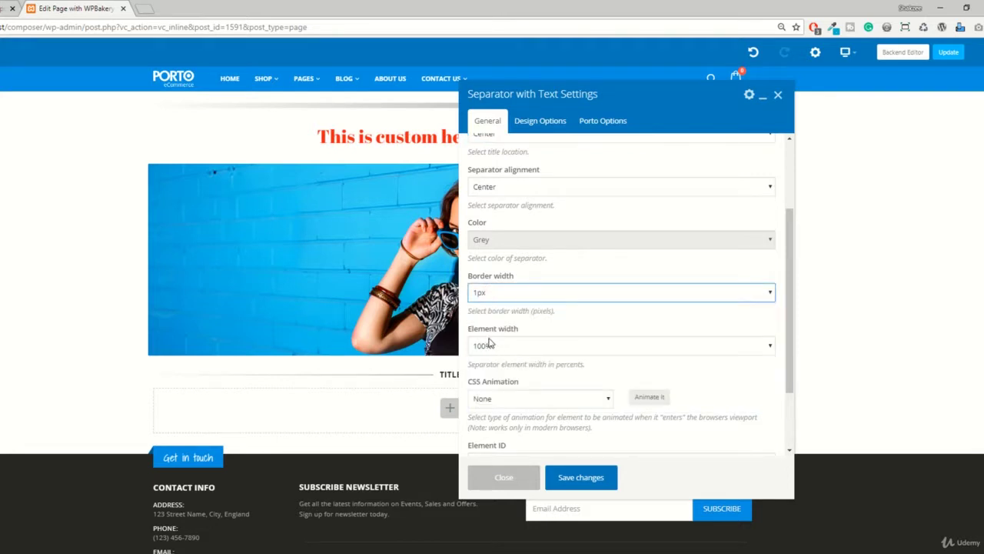
Save the text separator's settings and check how it looks below the image.
{"action": "left_click", "coordinate": [582, 477]}
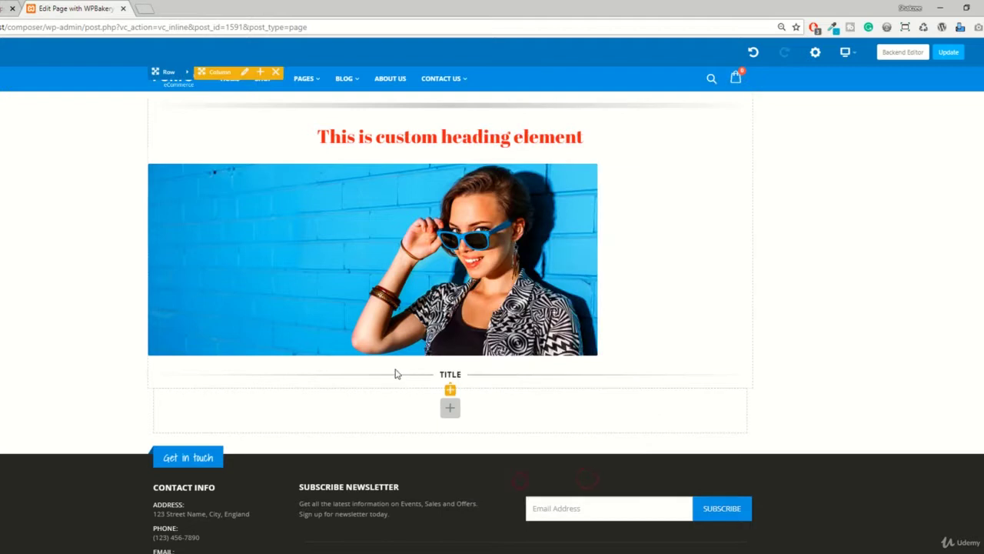
{"action": "scroll", "coordinate": [478, 471], "scroll_direction": "up", "scroll_amount": 1}
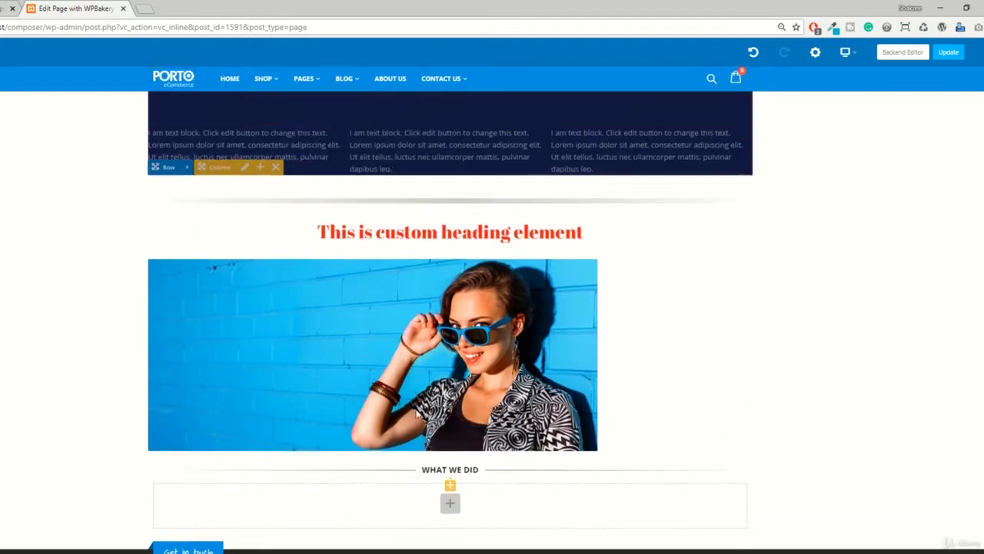
{"action": "scroll", "coordinate": [461, 294], "scroll_direction": "down", "scroll_amount": 2}
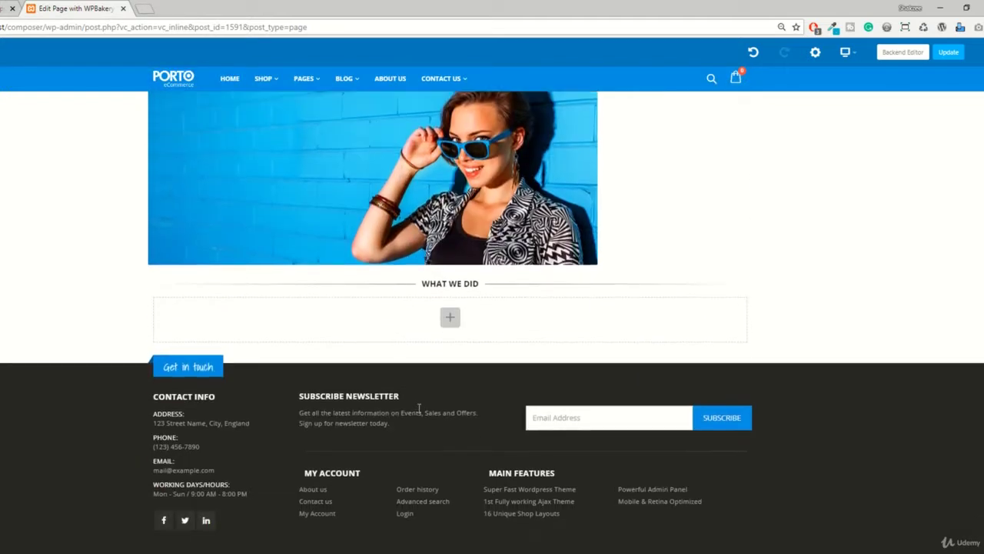
Search the elements for "map" and add a Porto Google Map element below the separator.
{"action": "left_click", "coordinate": [449, 297]}
{"action": "type", "text": "map"}
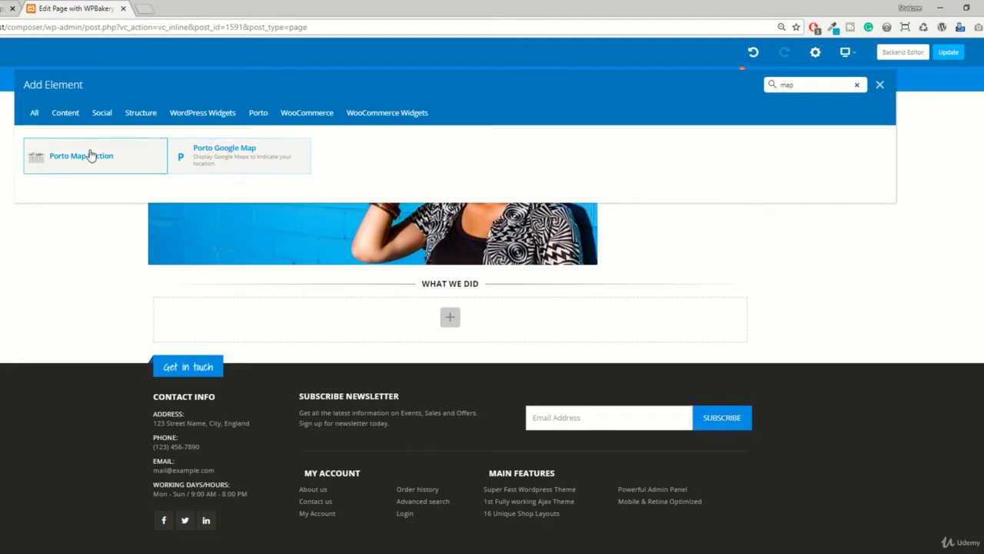
{"action": "left_click", "coordinate": [210, 170]}
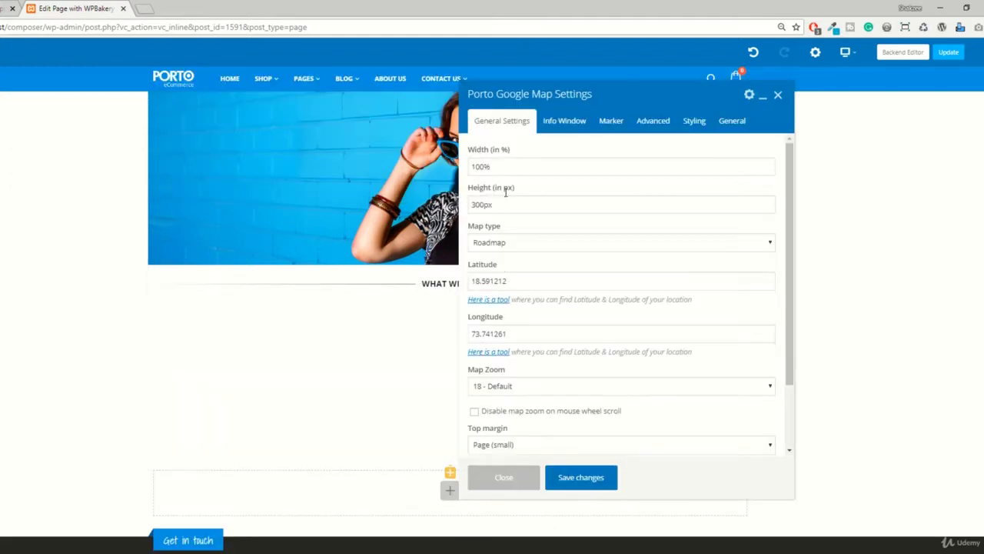
Review the map's size, type, coordinates, zoom and margin settings, and save the map with its default values.
{"action": "left_click", "coordinate": [508, 164]}
{"action": "key", "text": "Tab"}
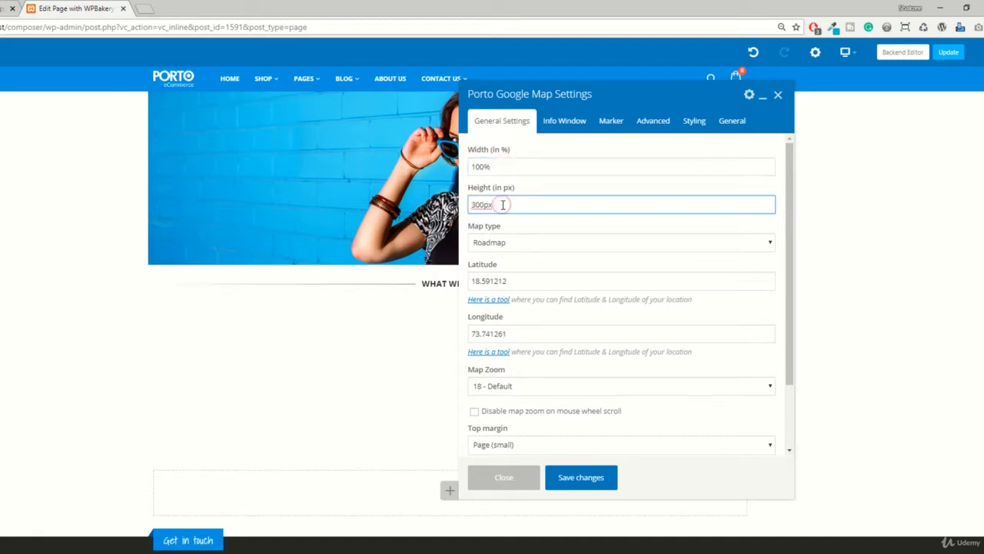
{"action": "left_click", "coordinate": [511, 243]}
{"action": "left_click", "coordinate": [511, 251]}
{"action": "left_click", "coordinate": [512, 243]}
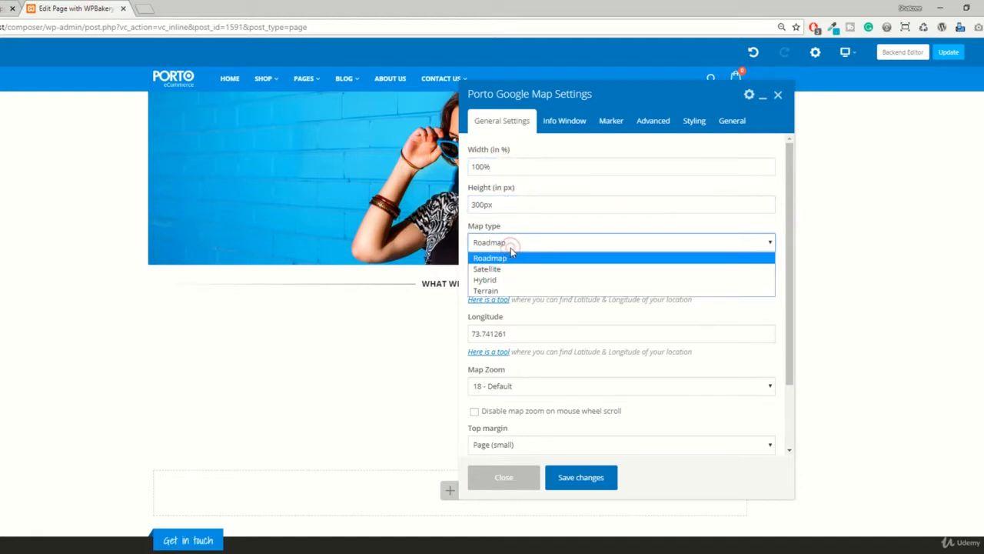
{"action": "left_click", "coordinate": [512, 251]}
{"action": "scroll", "coordinate": [517, 286], "scroll_direction": "down", "scroll_amount": 1}
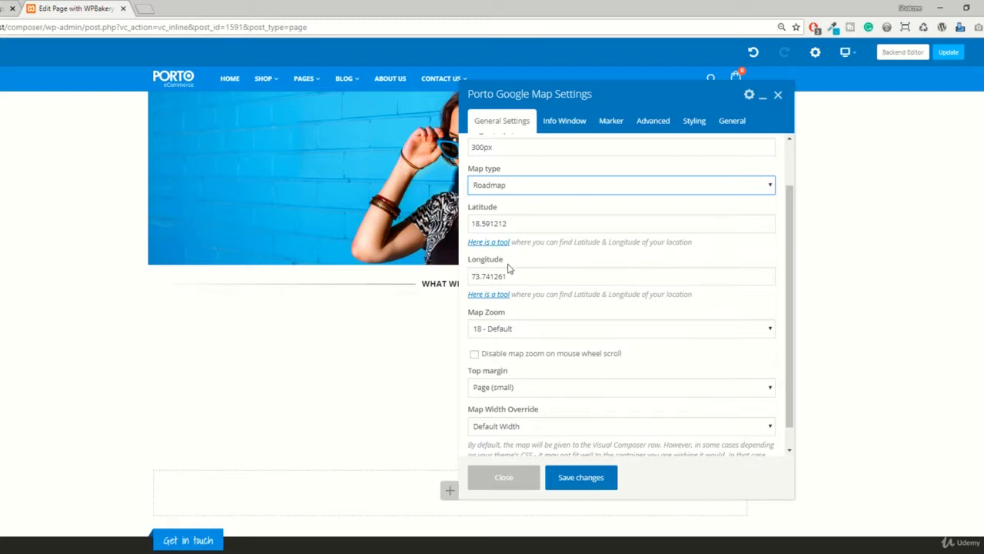
{"action": "scroll", "coordinate": [504, 293], "scroll_direction": "down", "scroll_amount": 1}
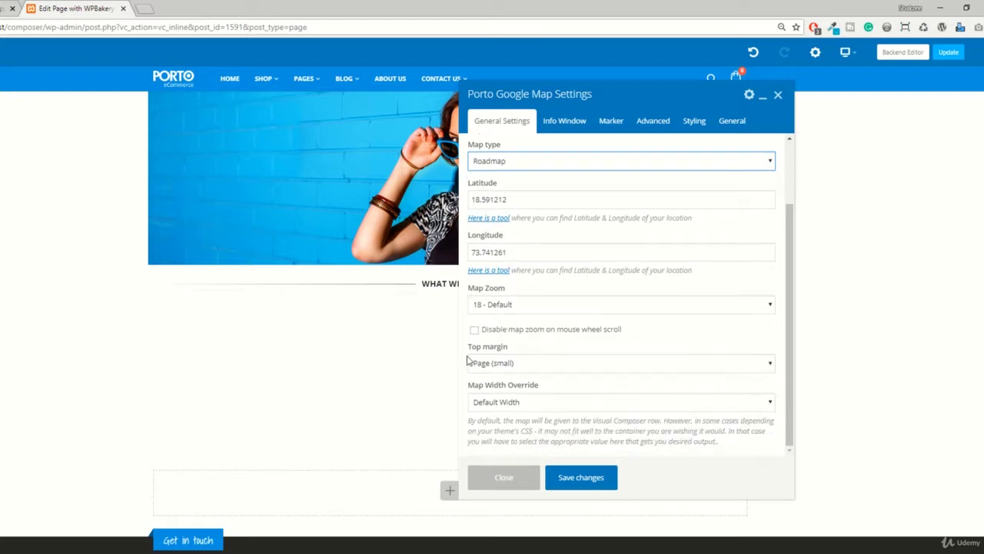
{"action": "left_click", "coordinate": [568, 472]}
{"action": "left_click", "coordinate": [514, 480]}
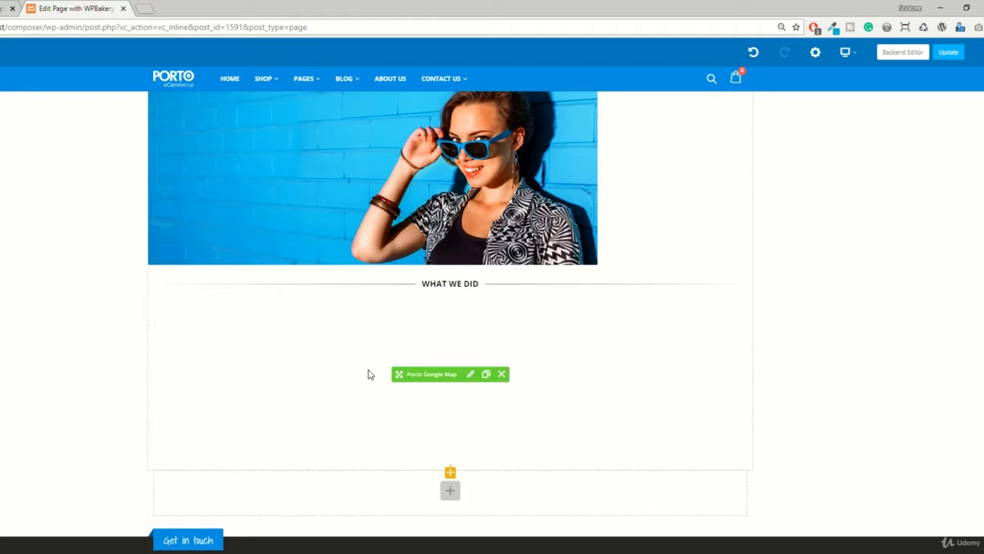
Open the Porto Google Map's settings for editing and search the web in a new tab for "my current position in google map".
{"action": "left_click", "coordinate": [471, 375]}
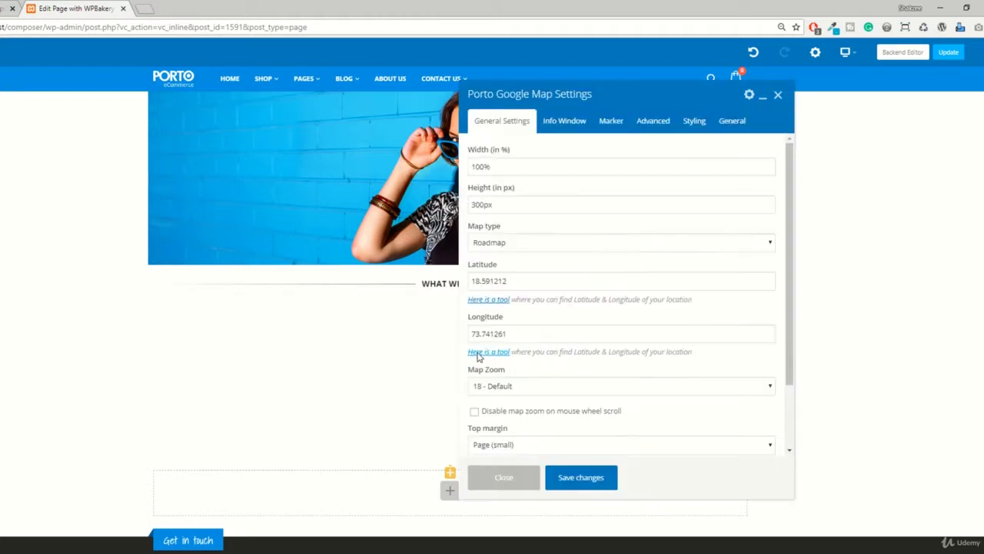
{"action": "left_click", "coordinate": [511, 283]}
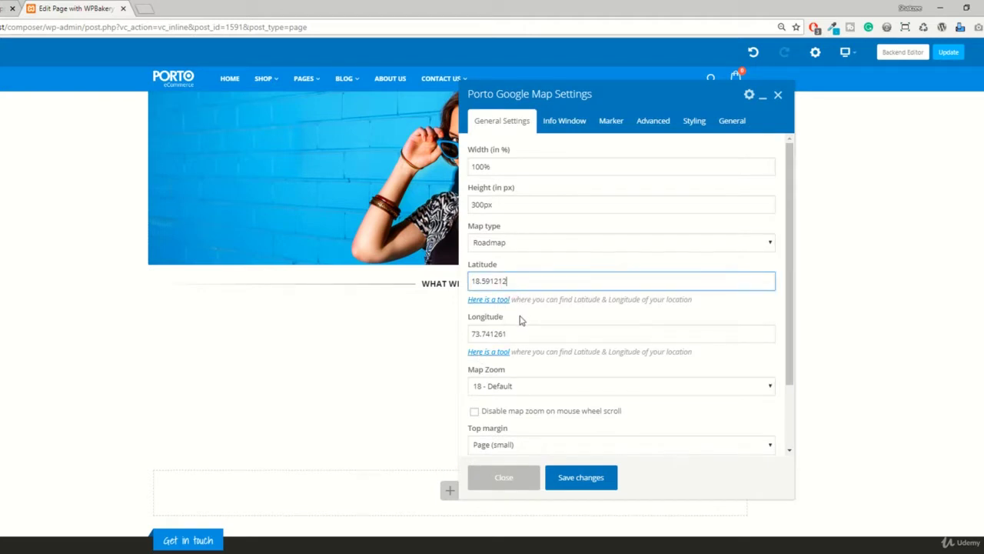
{"action": "key", "text": "ctrl+t"}
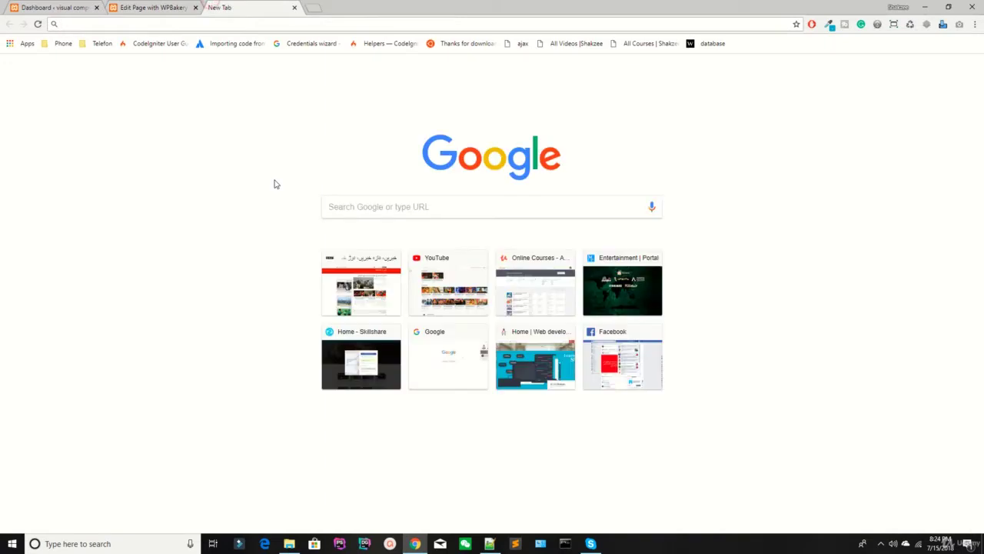
{"action": "type", "text": "my current po"}
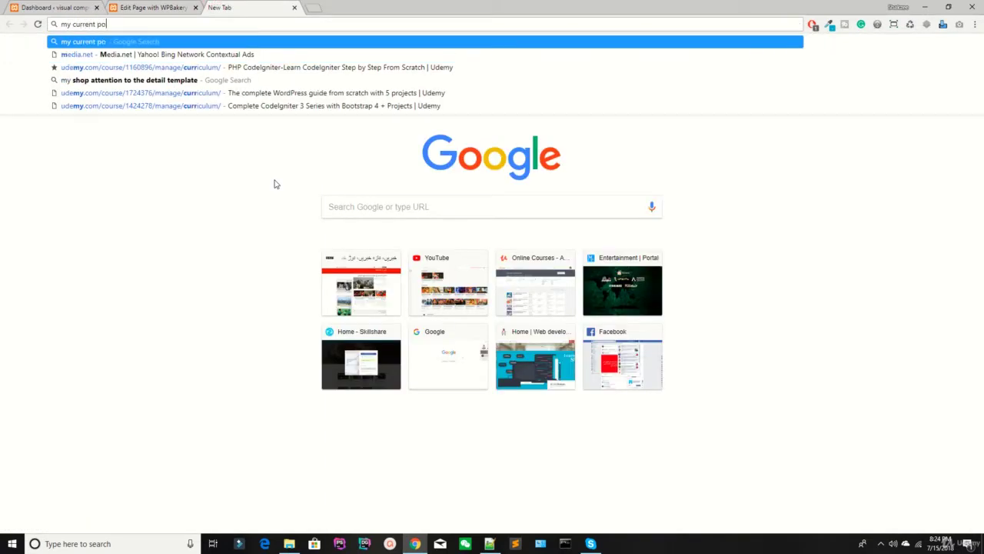
{"action": "type", "text": "sition in go"}
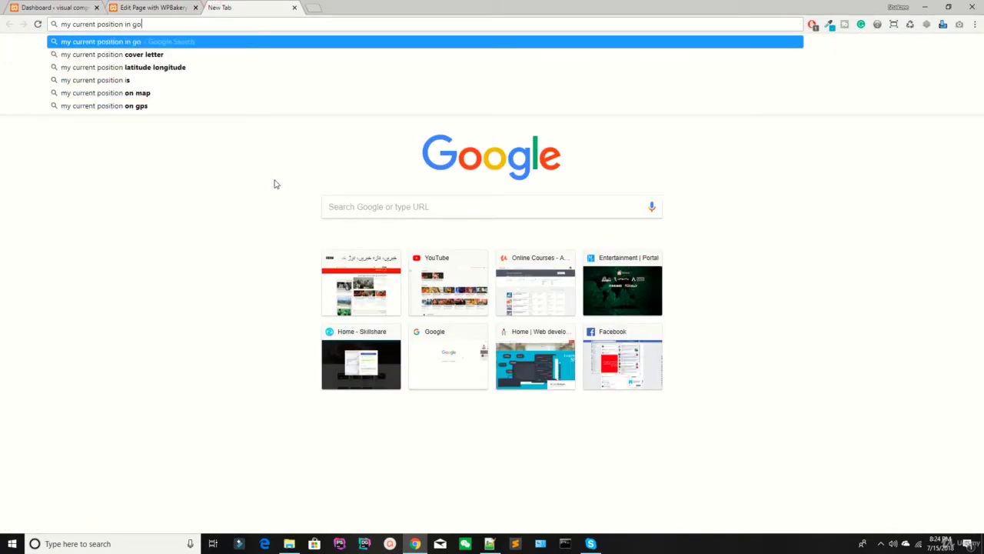
{"action": "type", "text": "ogle map"}
{"action": "key", "text": "Return"}
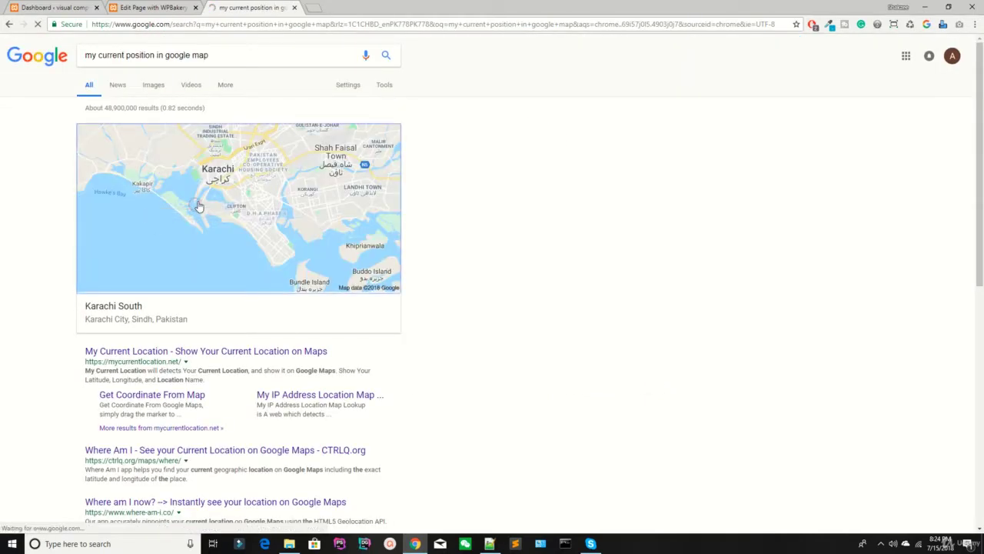
Open the map of Karachi South from the search results and view it alongside the element's coordinate settings.
{"action": "left_click", "coordinate": [197, 207]}
{"action": "left_click", "coordinate": [180, 8]}
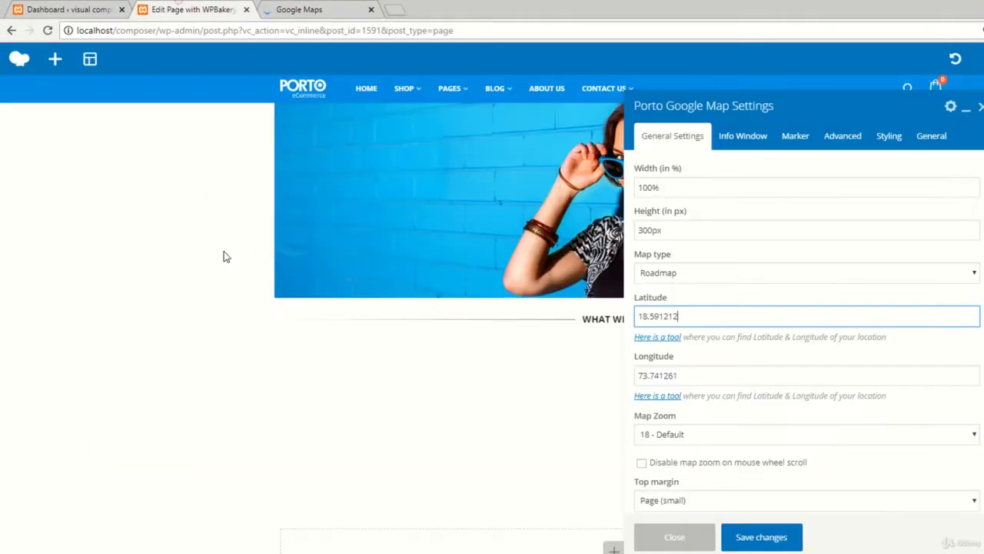
{"action": "left_click", "coordinate": [304, 9]}
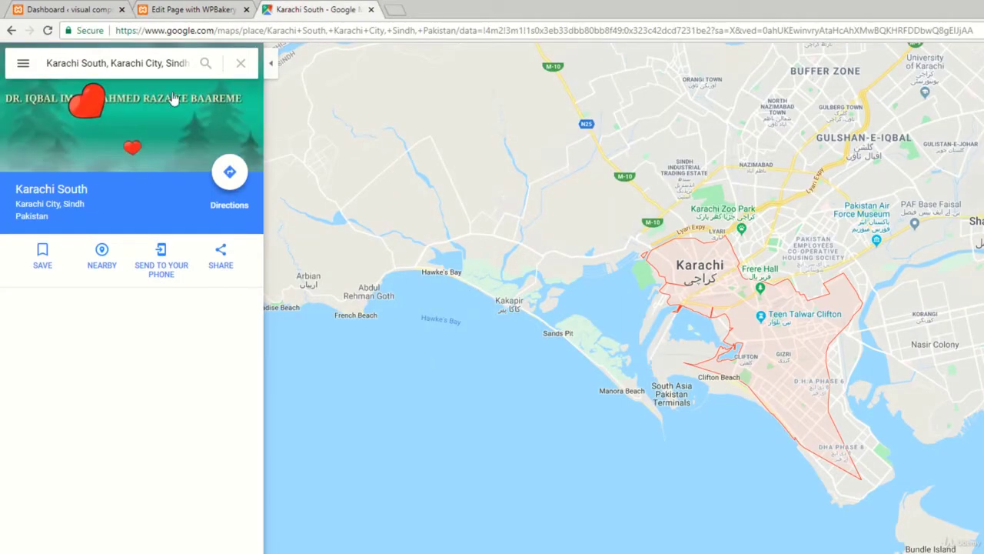
Search the web for "latitude and longitude" and open the LatLong.net coordinate finder.
{"action": "left_click", "coordinate": [177, 29]}
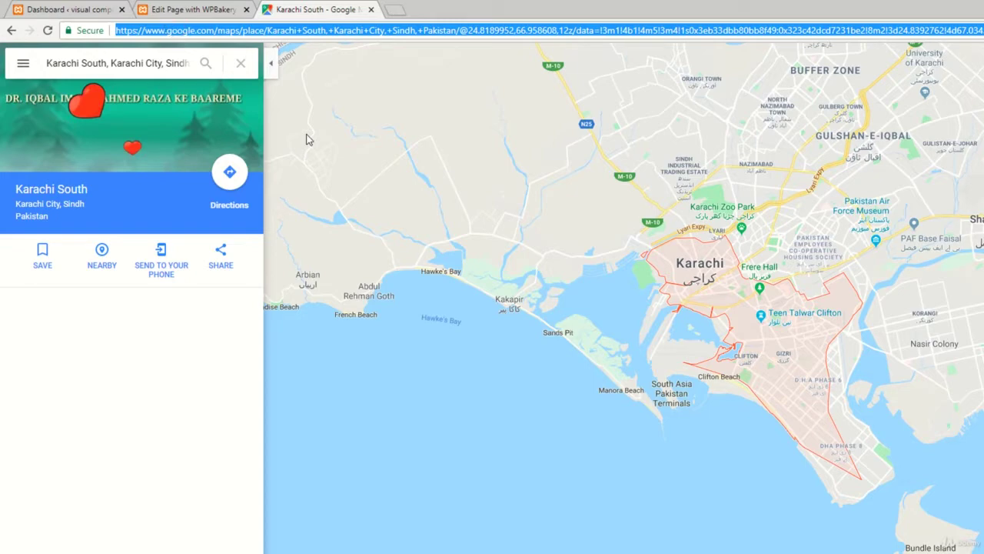
{"action": "type", "text": "latitute and"}
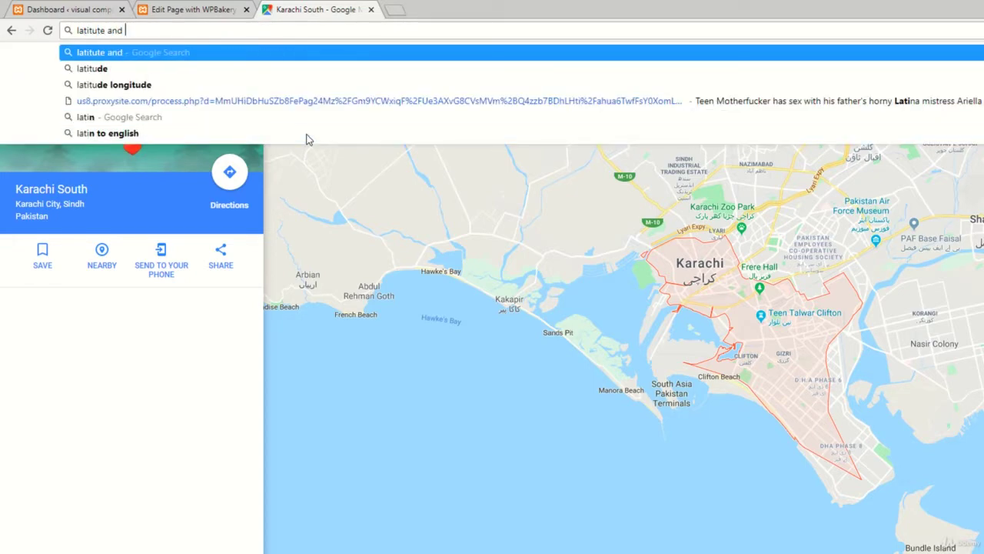
{"action": "key", "text": "Down"}
{"action": "key", "text": "Return"}
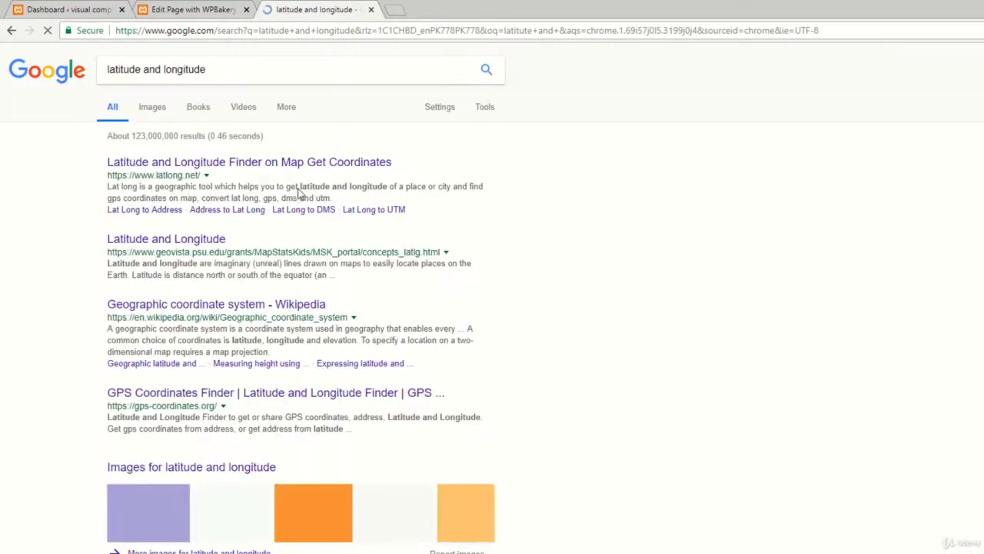
{"action": "left_click", "coordinate": [231, 162]}
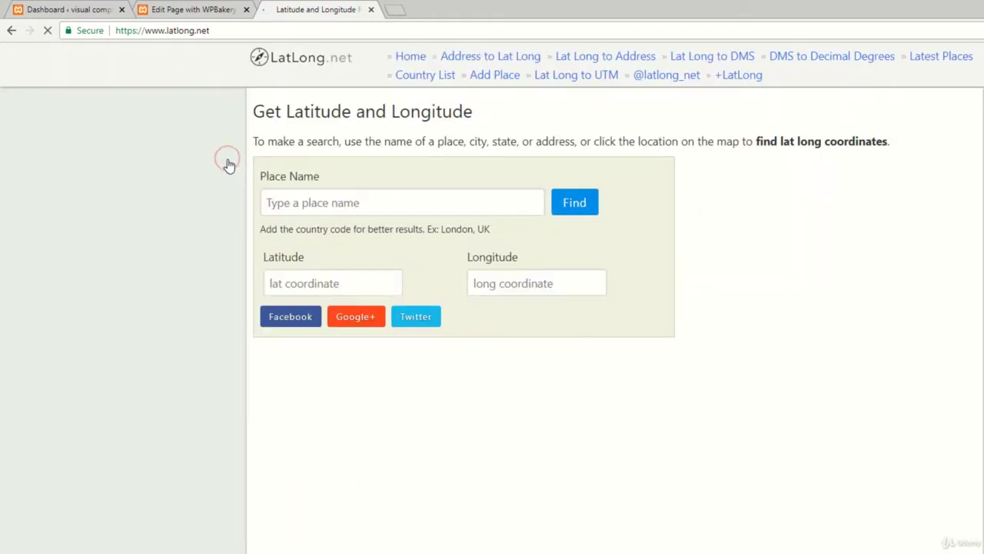
Look up the latitude and longitude of "karachi" in the coordinate finder.
{"action": "left_click", "coordinate": [322, 194]}
{"action": "type", "text": "karachi"}
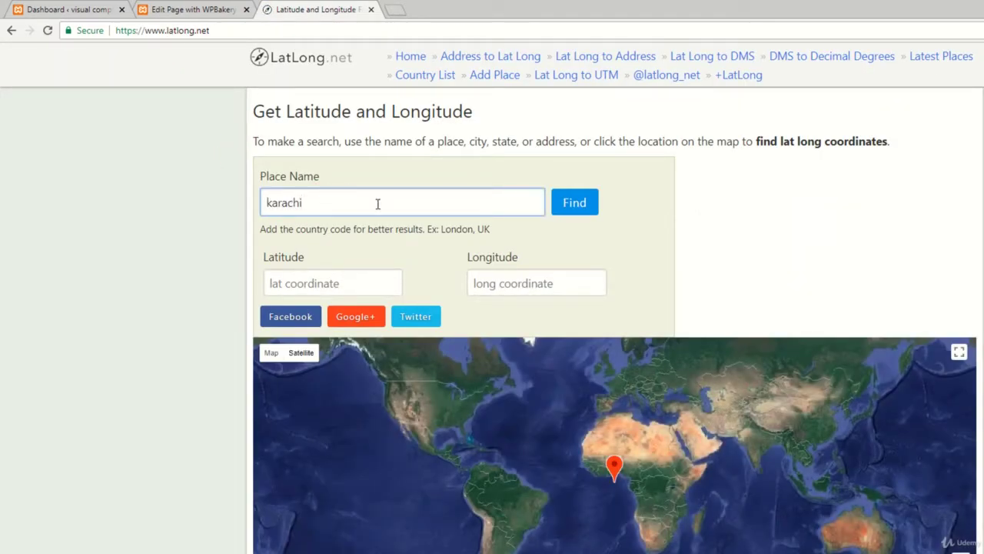
{"action": "key", "text": "Return"}
{"action": "double_click", "coordinate": [346, 284]}
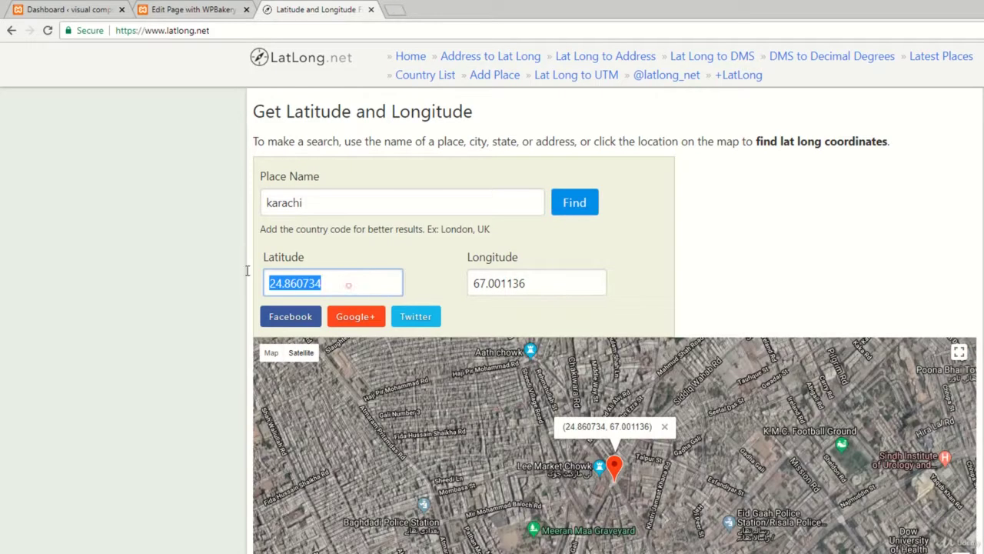
{"action": "key", "text": "Tab"}
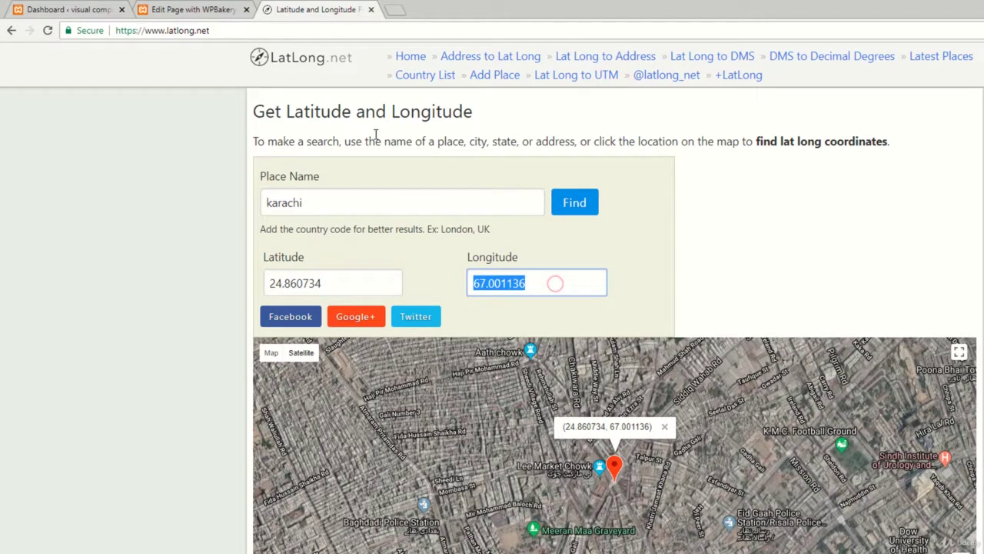
{"action": "key", "text": "ctrl+shift+Tab"}
{"action": "key", "text": "ctrl+Tab"}
Copy Karachi's latitude from the coordinate finder and set the map element's latitude to 24.860734.
{"action": "left_click", "coordinate": [341, 278]}
{"action": "double_click", "coordinate": [346, 277]}
{"action": "key", "text": "ctrl+c"}
{"action": "key", "text": "ctrl+shift+Tab"}
{"action": "key", "text": "ctrl+a"}
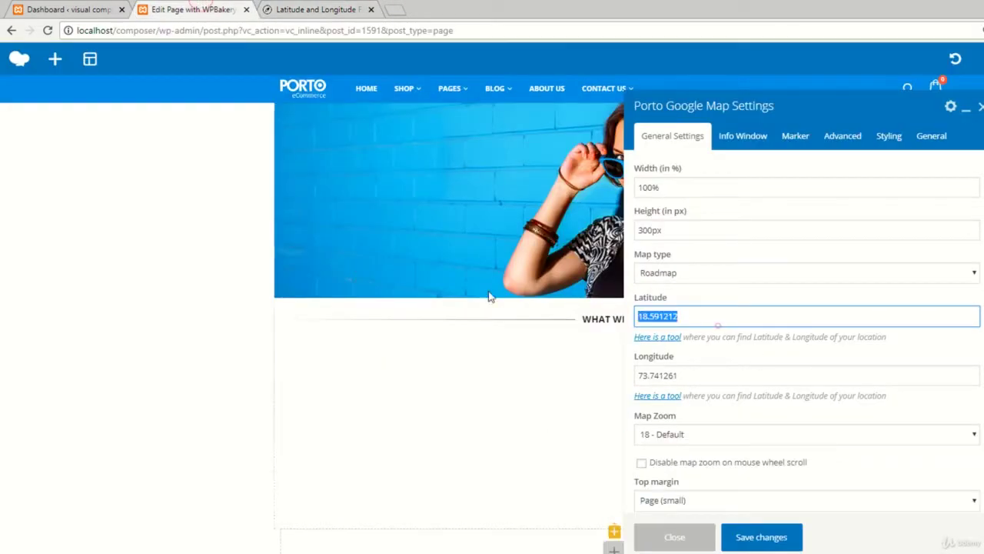
{"action": "key", "text": "ctrl+v"}
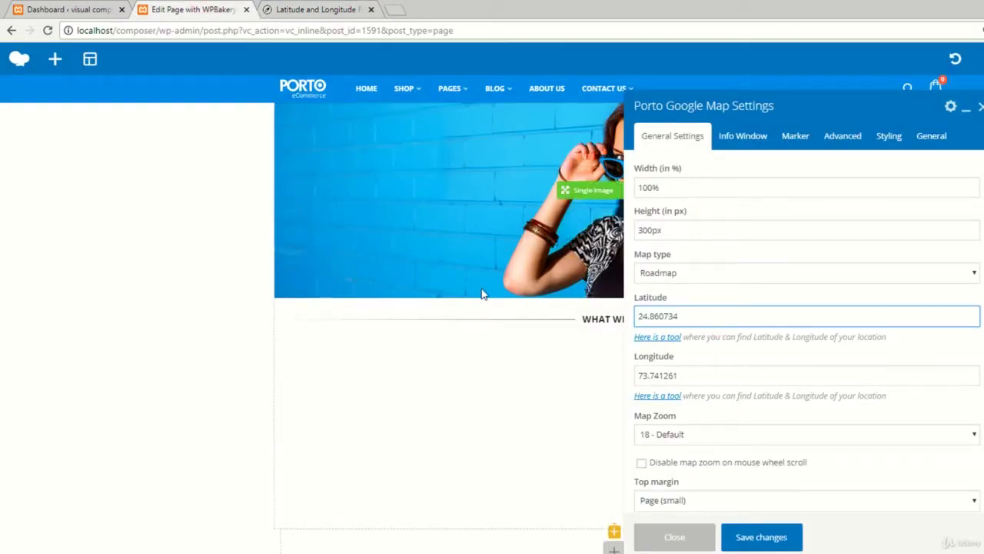
Copy Karachi's longitude from the coordinate finder, set the map element's longitude to 67.001136 and save the map settings.
{"action": "key", "text": "ctrl+Tab"}
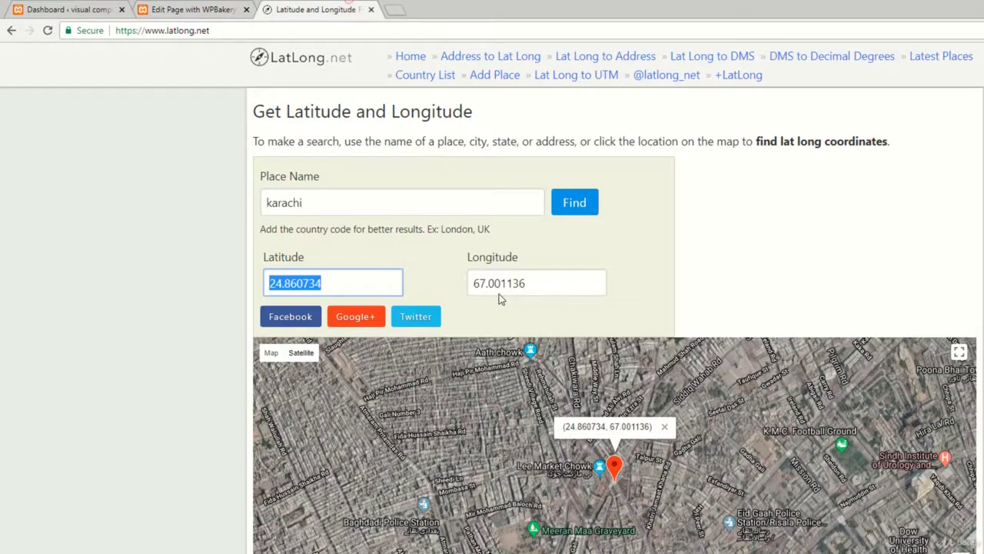
{"action": "double_click", "coordinate": [543, 275]}
{"action": "key", "text": "ctrl+c"}
{"action": "key", "text": "ctrl+shift+Tab"}
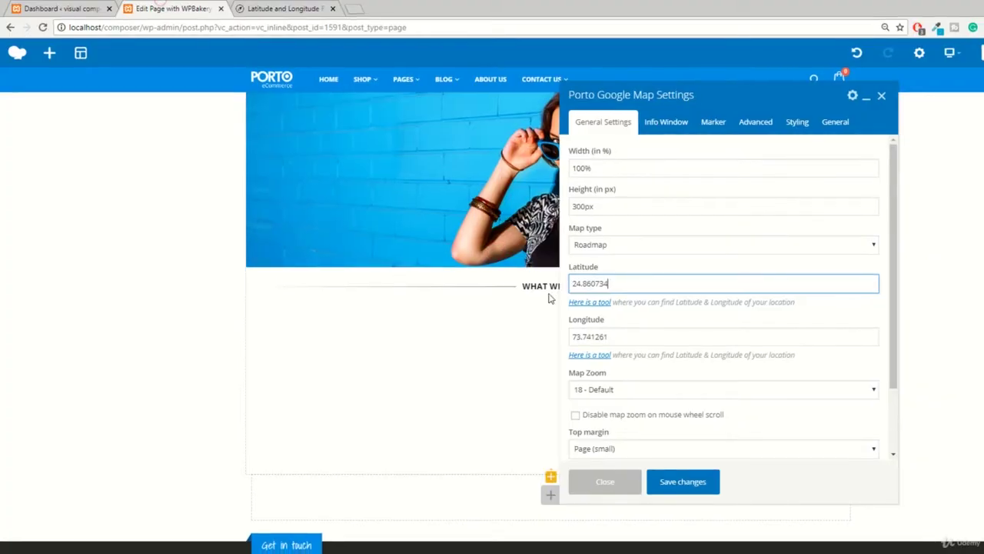
{"action": "left_click", "coordinate": [631, 336]}
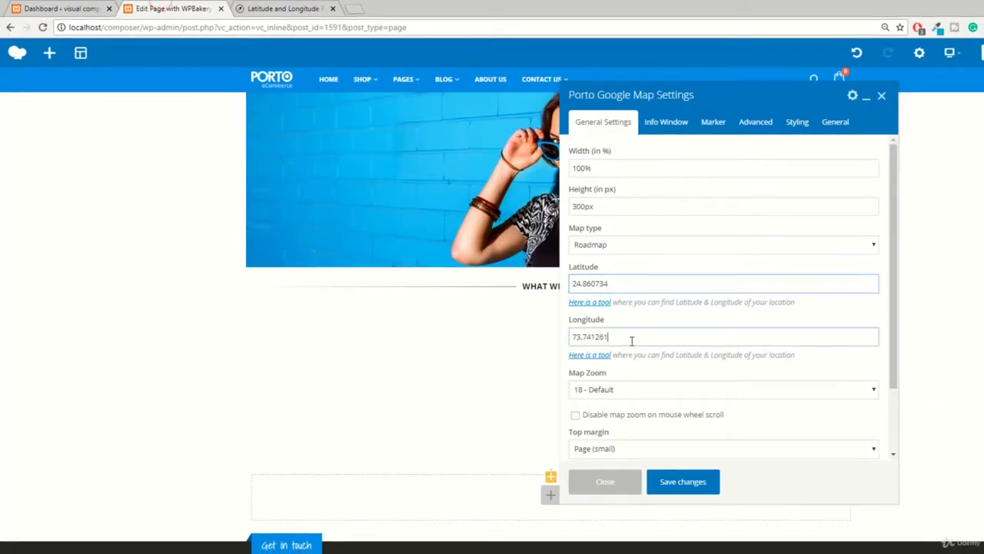
{"action": "key", "text": "ctrl+a"}
{"action": "key", "text": "ctrl+v"}
{"action": "left_click", "coordinate": [700, 490]}
{"action": "left_click", "coordinate": [574, 480]}
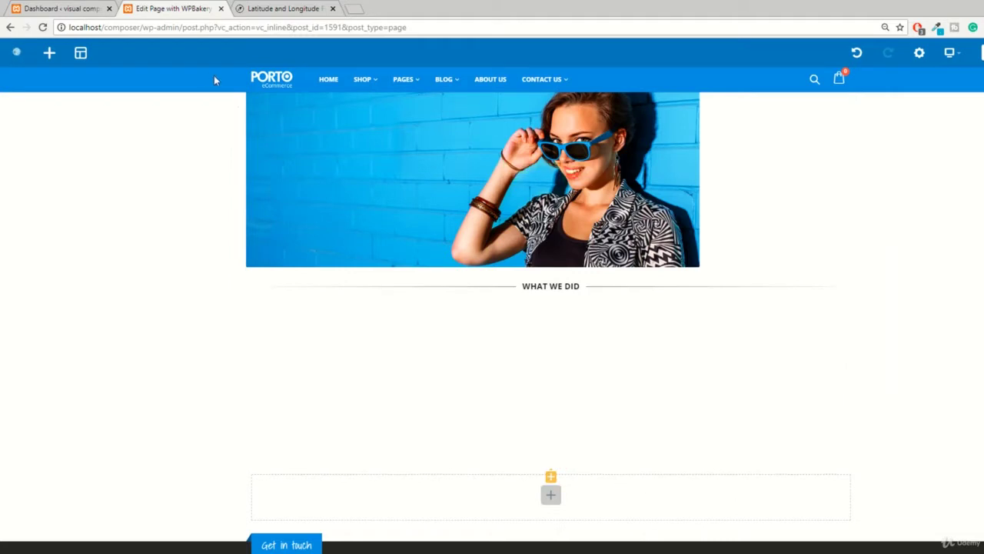
Open the First Pagge page in the backend editor and preview its changes.
{"action": "left_click", "coordinate": [61, 8]}
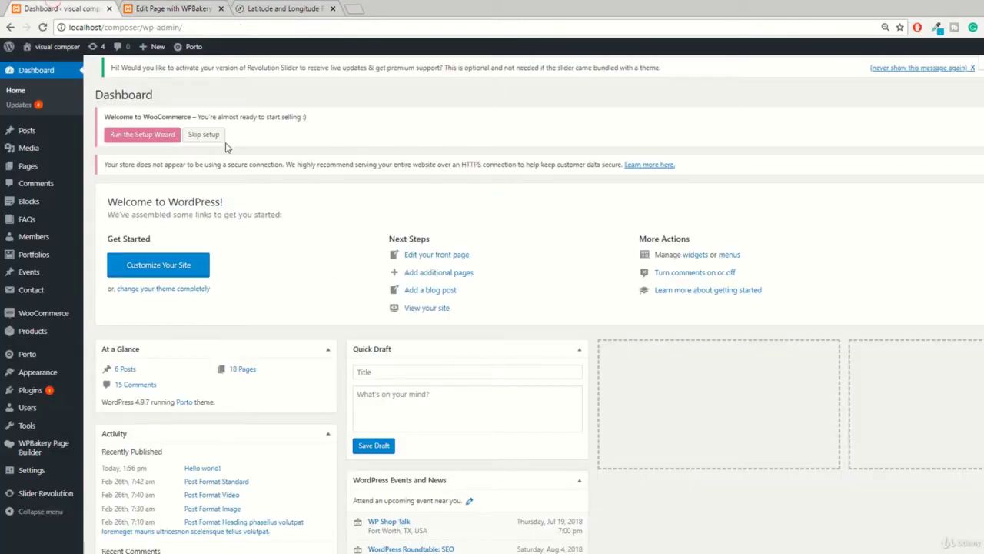
{"action": "left_click", "coordinate": [177, 7]}
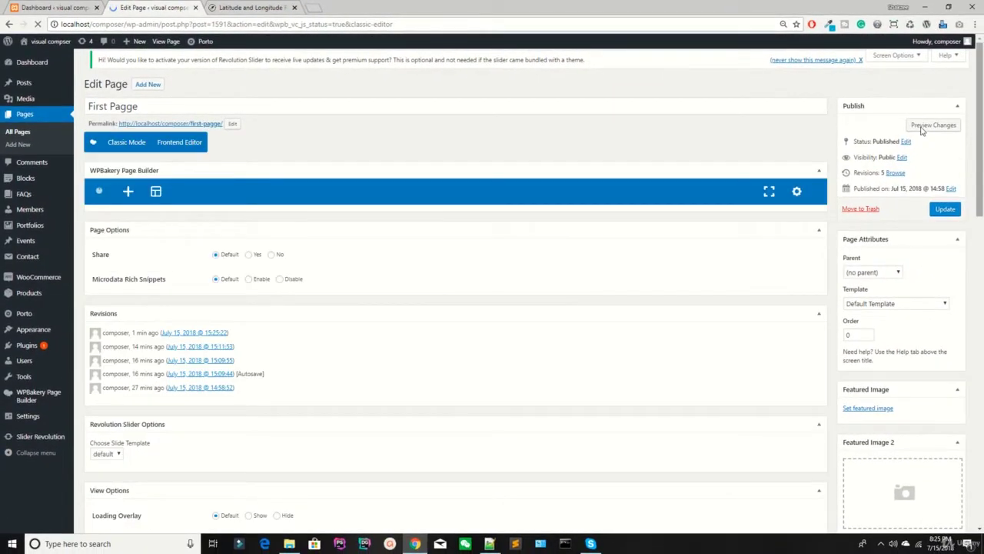
{"action": "left_click", "coordinate": [923, 128]}
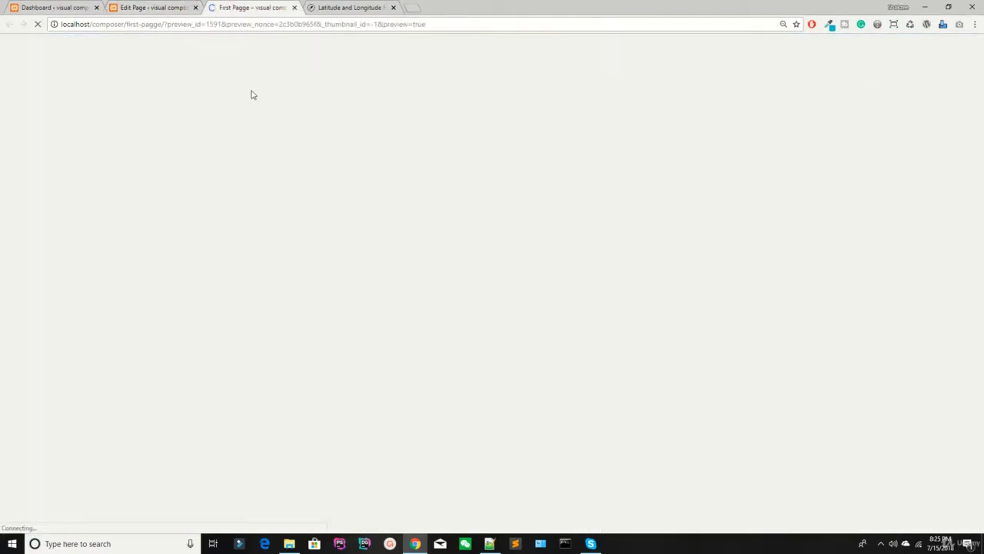
Dismiss the notice over the previewed page's map, zoom in on Karachi, and examine the heading, image, separator and map.
{"action": "scroll", "coordinate": [290, 209], "scroll_direction": "down", "scroll_amount": 5}
{"action": "scroll", "coordinate": [414, 154], "scroll_direction": "down", "scroll_amount": 1}
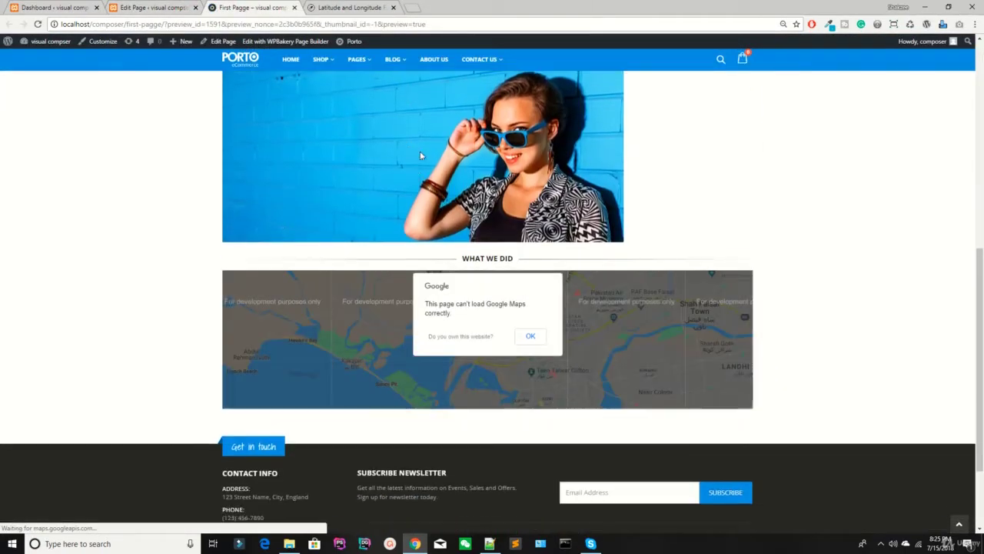
{"action": "left_click", "coordinate": [531, 359]}
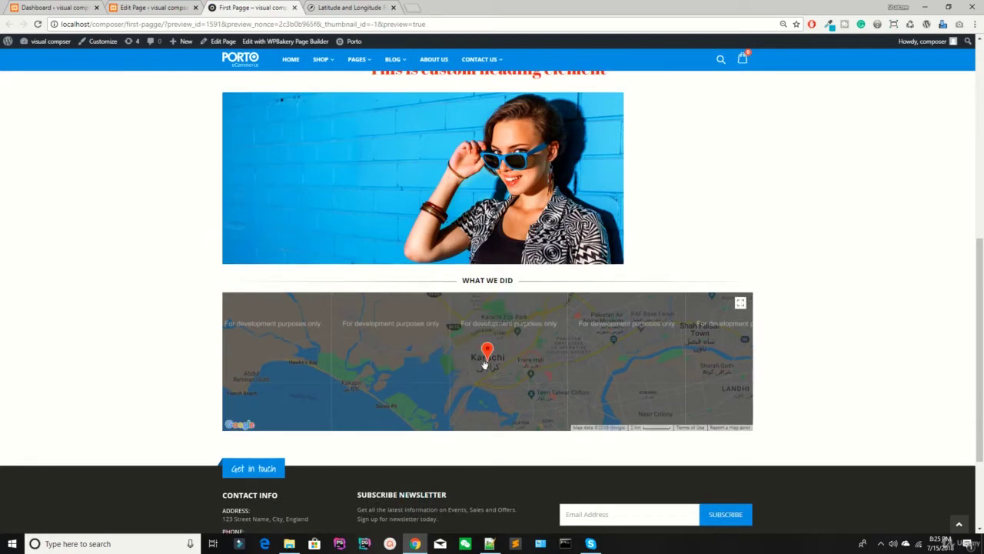
{"action": "scroll", "coordinate": [491, 348], "scroll_direction": "up", "scroll_amount": 3}
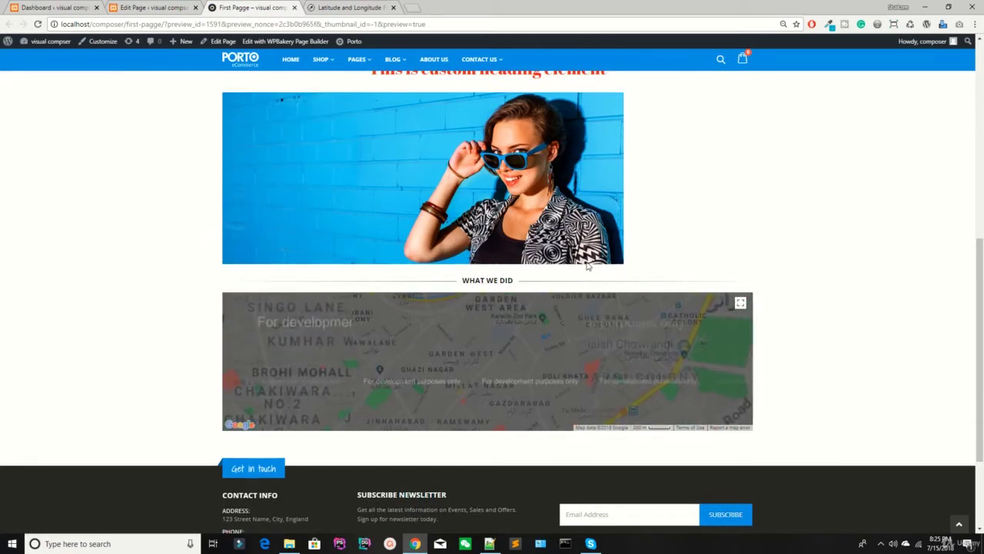
{"action": "scroll", "coordinate": [563, 262], "scroll_direction": "up", "scroll_amount": 3}
{"action": "left_click_drag", "start_coordinate": [358, 269], "coordinate": [723, 265]}
{"action": "left_click", "coordinate": [742, 263]}
{"action": "scroll", "coordinate": [517, 275], "scroll_direction": "down", "scroll_amount": 3}
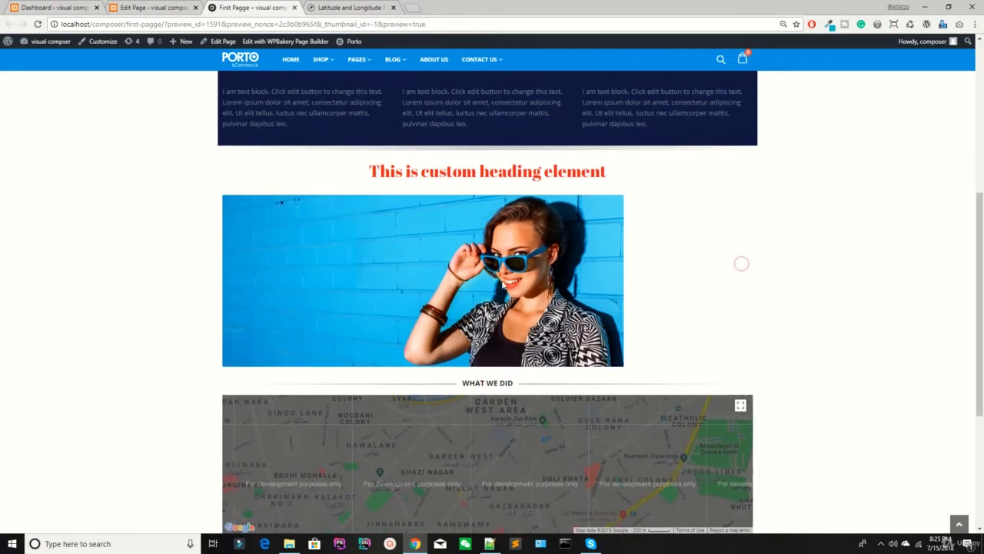
{"action": "left_click_drag", "start_coordinate": [470, 281], "coordinate": [529, 283]}
{"action": "left_click", "coordinate": [470, 281]}
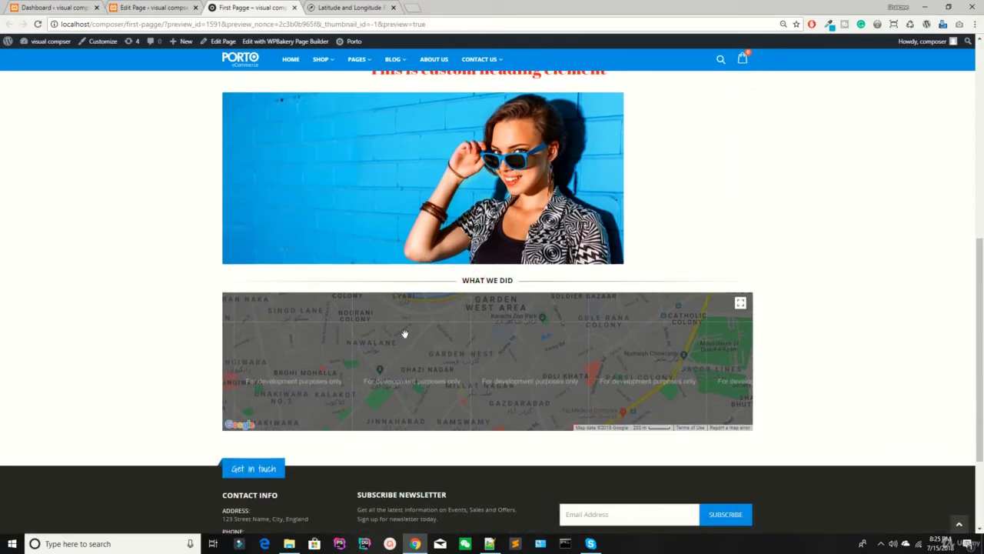
Compare the previewed page with the heading, image, separator and map elements listed in the backend editor's last row.
{"action": "left_click", "coordinate": [172, 7]}
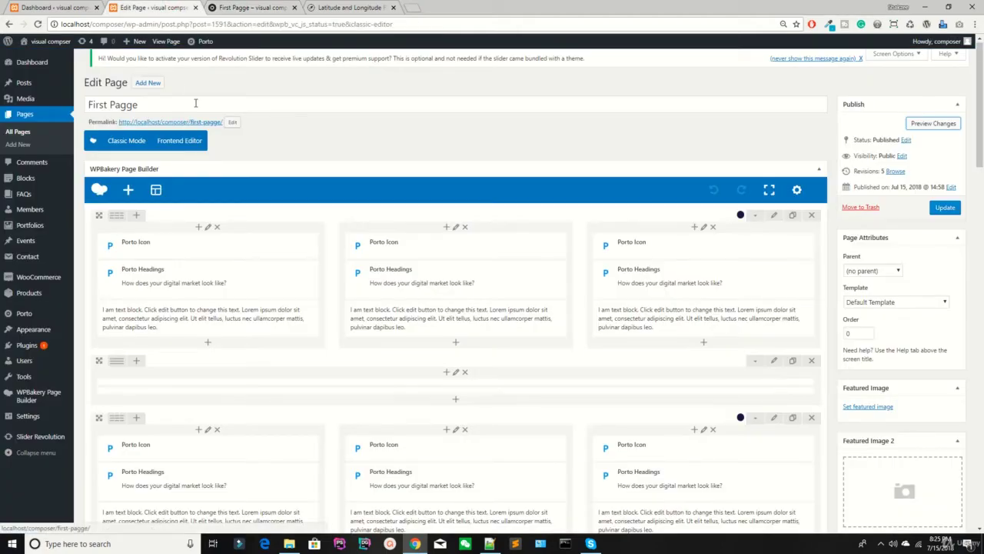
{"action": "left_click", "coordinate": [207, 7]}
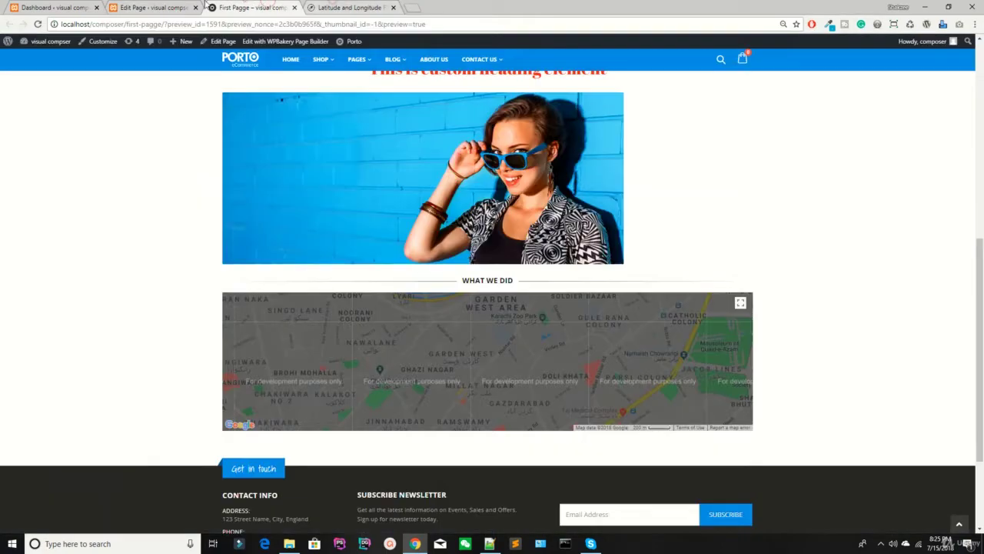
{"action": "left_click", "coordinate": [170, 7]}
{"action": "left_click", "coordinate": [235, 7]}
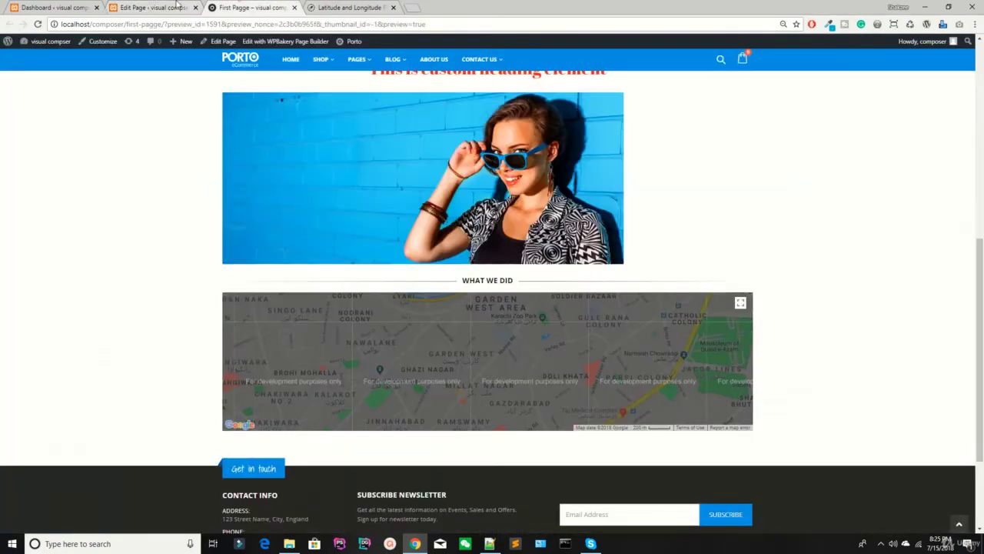
{"action": "left_click", "coordinate": [175, 7]}
{"action": "scroll", "coordinate": [222, 177], "scroll_direction": "down", "scroll_amount": 5}
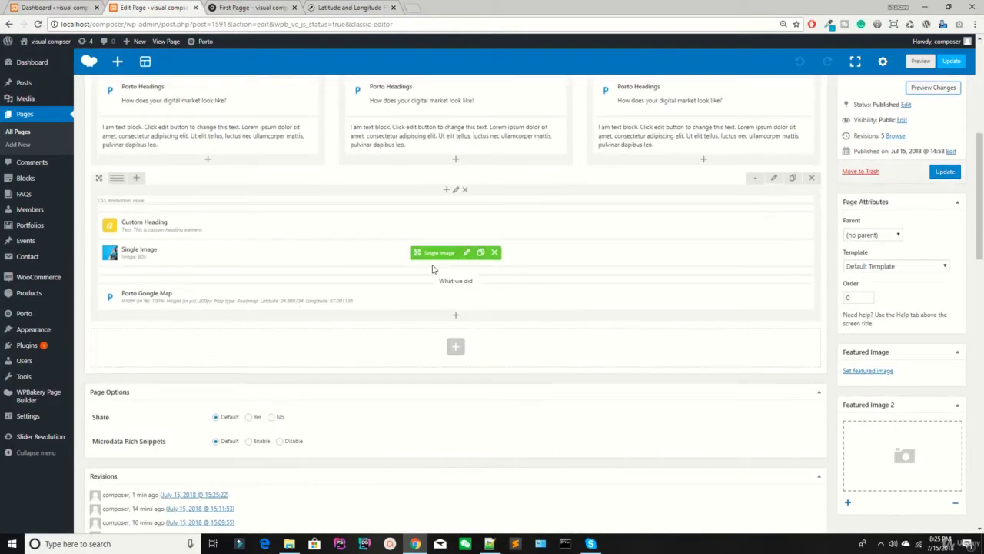
{"action": "mouse_move", "coordinate": [134, 181]}
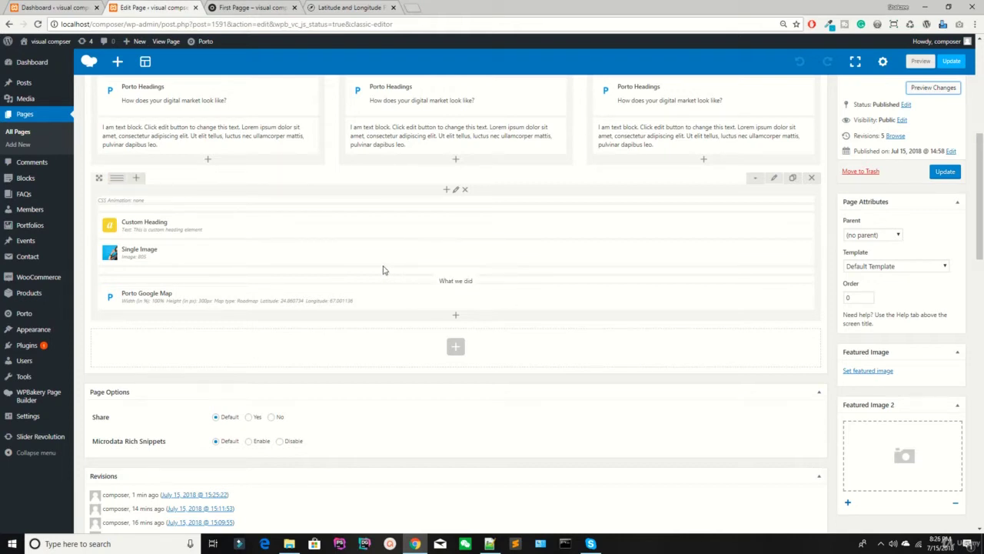
{"action": "mouse_move", "coordinate": [420, 288]}
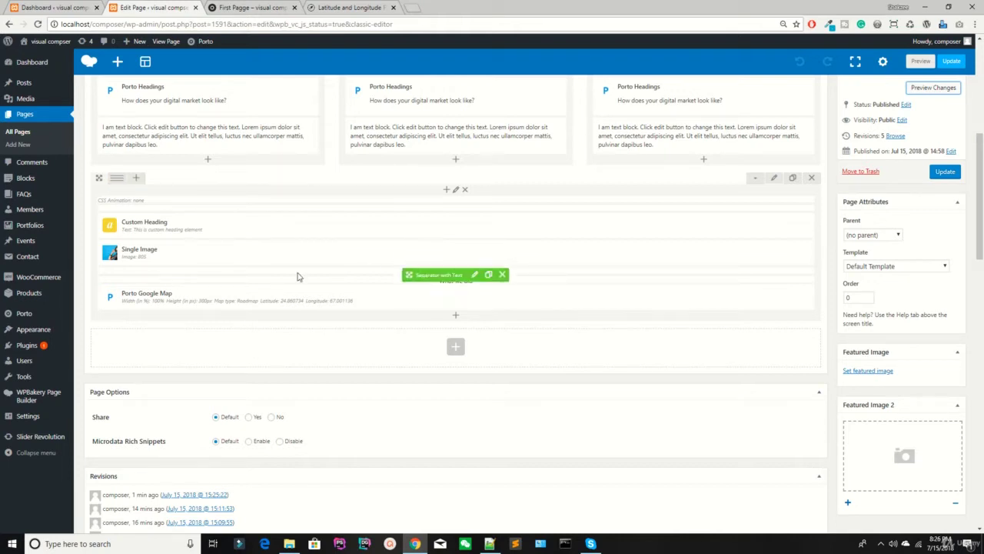
Add a WP Text element below the Google Map in the last row with the filler text "dfdfdfdfdfdfdf" and save it.
{"action": "left_click", "coordinate": [456, 317]}
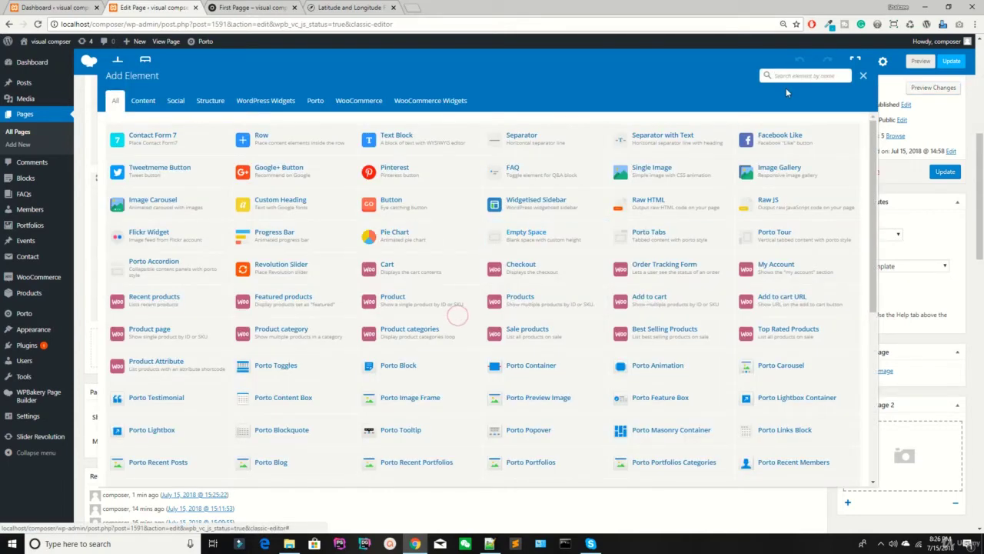
{"action": "type", "text": "text"}
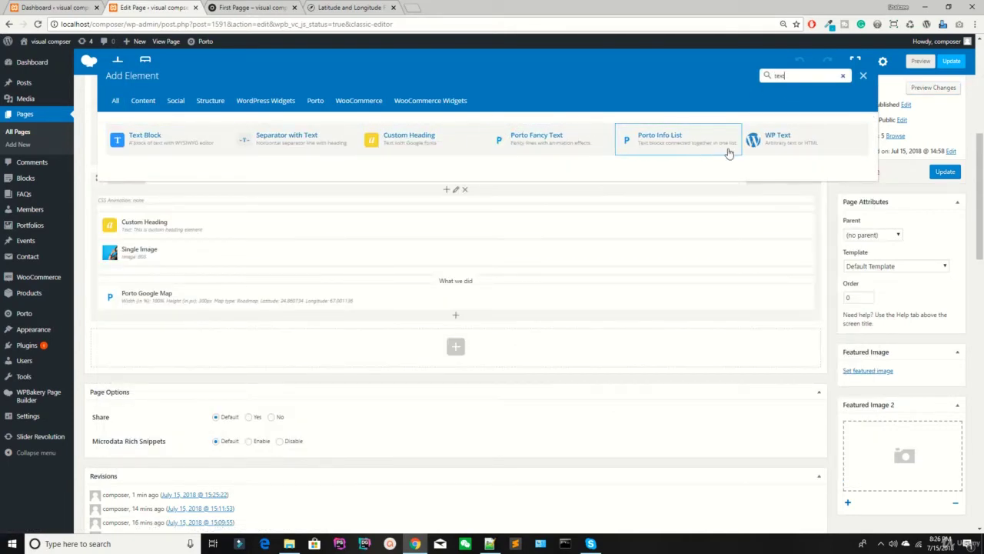
{"action": "left_click", "coordinate": [773, 140]}
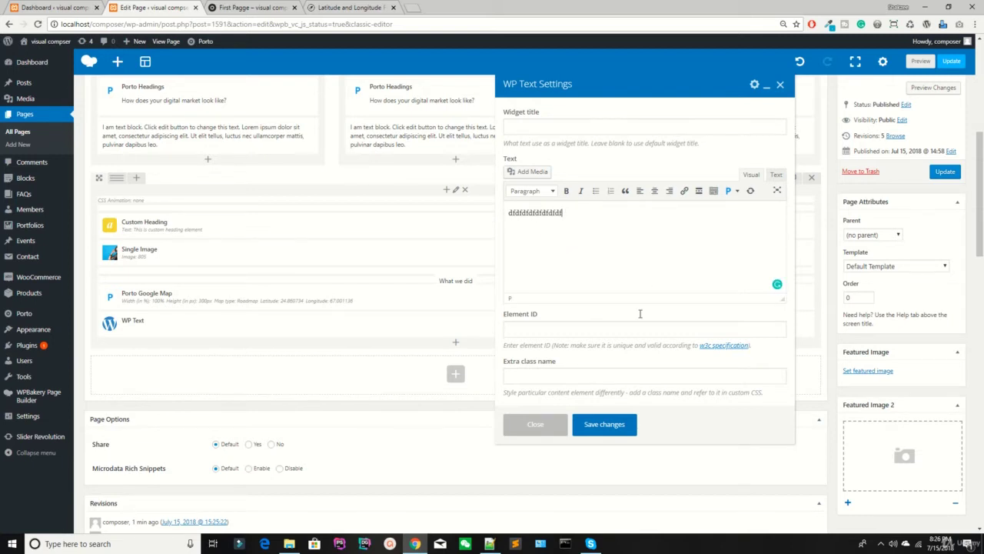
{"action": "left_click", "coordinate": [589, 427]}
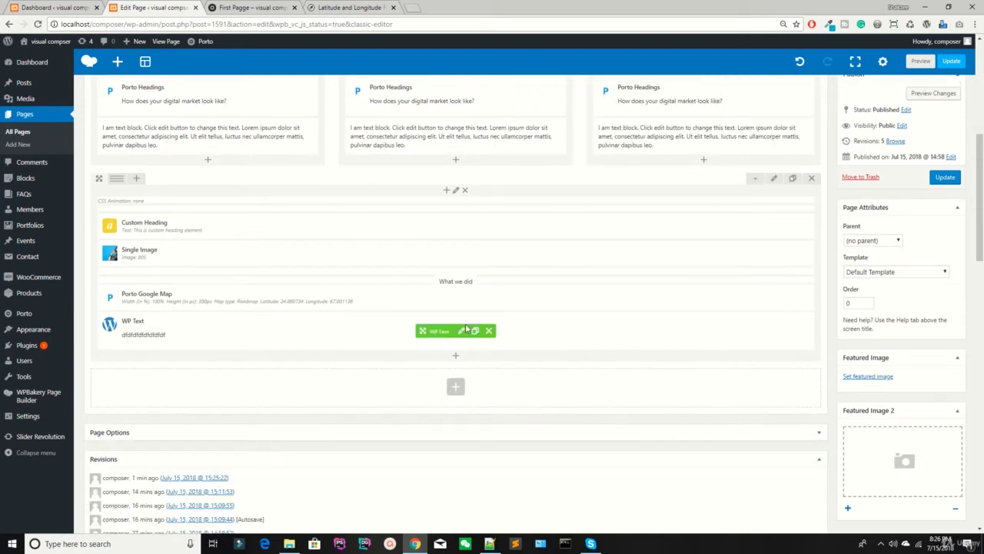
Preview the page changes, examine the new text below the map and the page's upper rows, and return to the backend editor.
{"action": "left_click", "coordinate": [933, 93]}
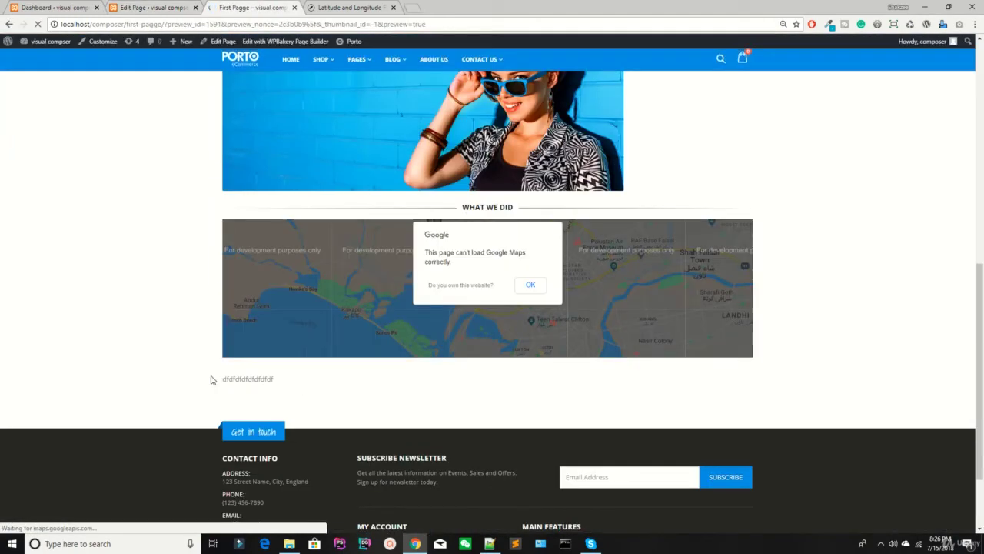
{"action": "left_click_drag", "start_coordinate": [212, 379], "coordinate": [250, 339]}
{"action": "left_click", "coordinate": [154, 7]}
{"action": "left_click", "coordinate": [253, 7]}
{"action": "left_click", "coordinate": [350, 8]}
{"action": "left_click", "coordinate": [254, 8]}
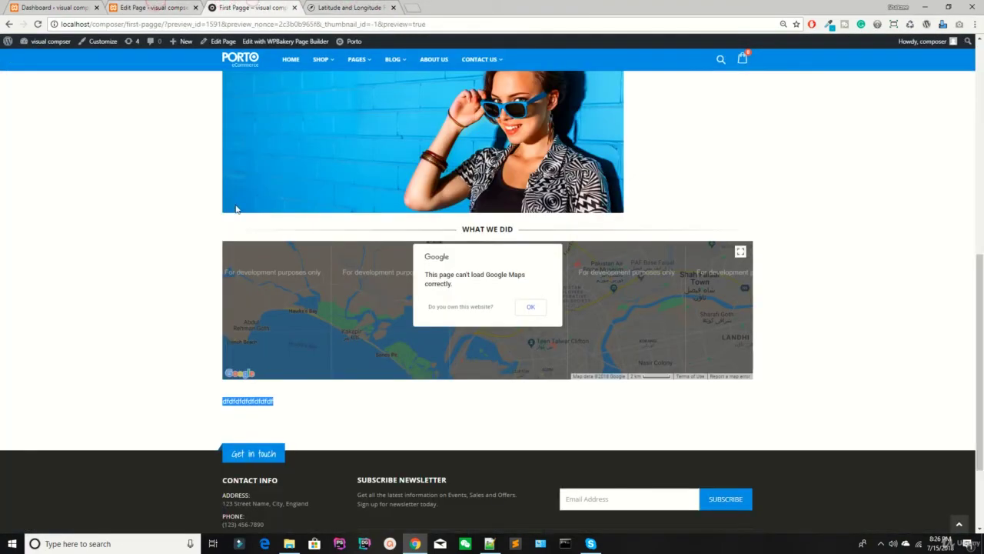
{"action": "key", "text": "Home"}
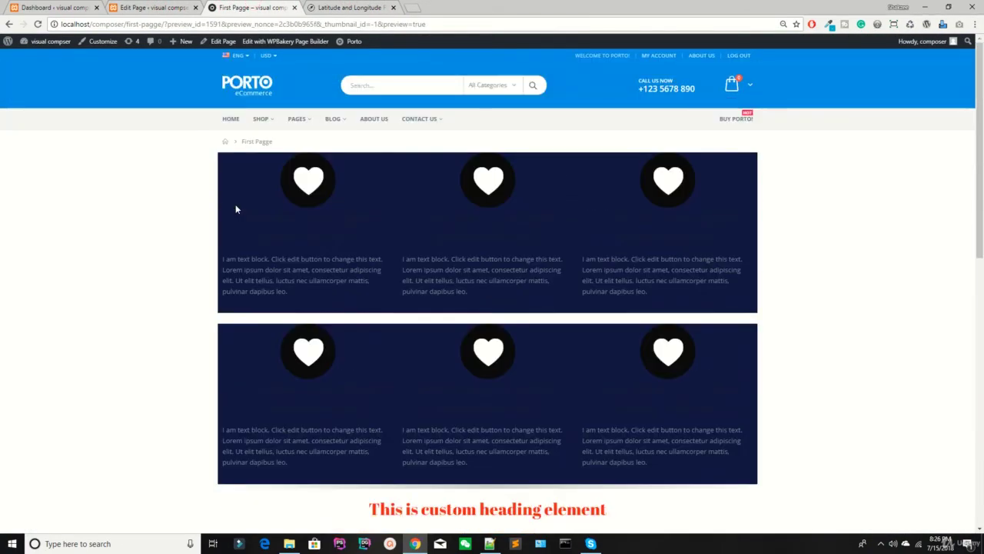
{"action": "left_click", "coordinate": [119, 7]}
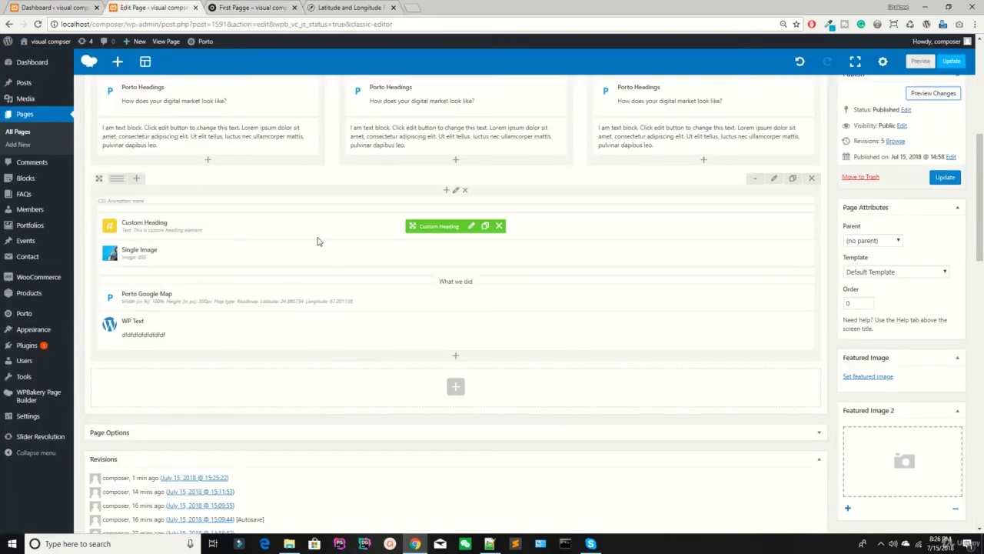